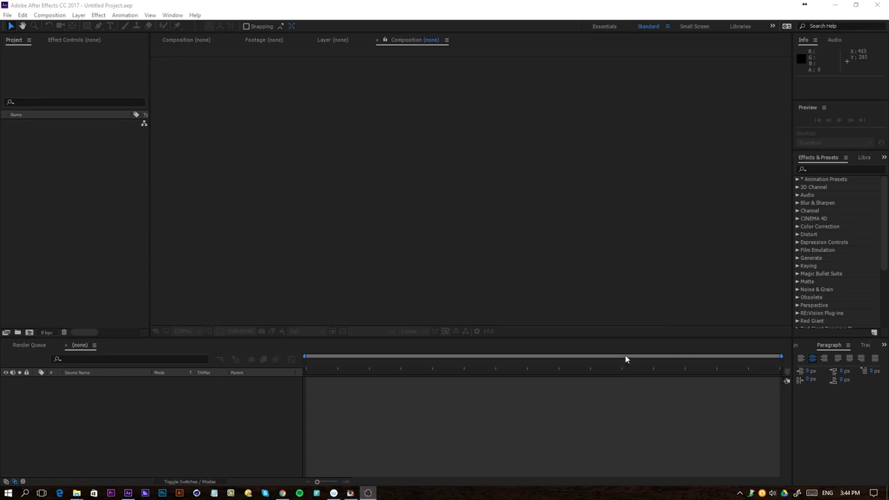
Create a composition named Christmas Tree, 1920 x 1920 px, with a duration of 15 seconds.
{"action": "left_click", "coordinate": [50, 15]}
{"action": "left_click", "coordinate": [60, 28]}
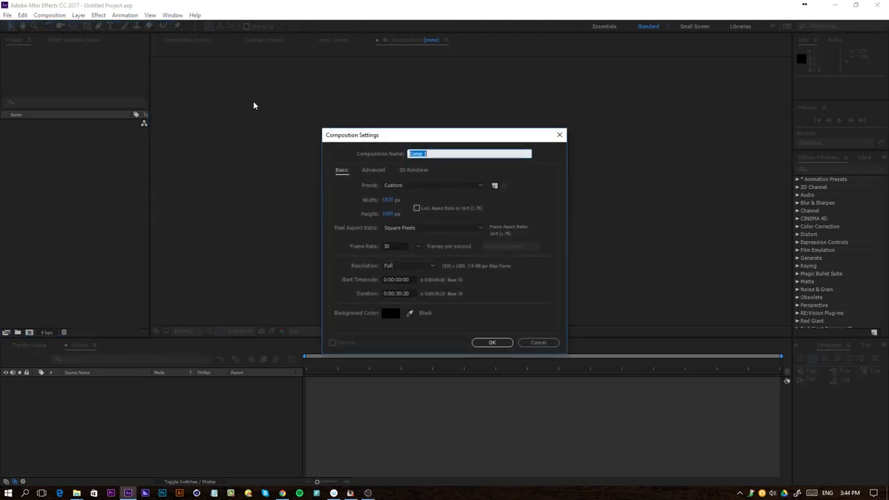
{"action": "left_click", "coordinate": [388, 214]}
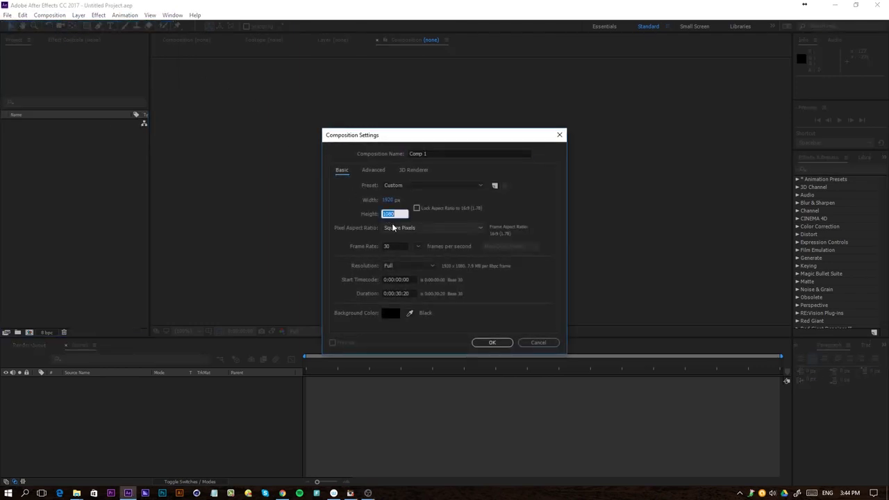
{"action": "type", "text": "1920"}
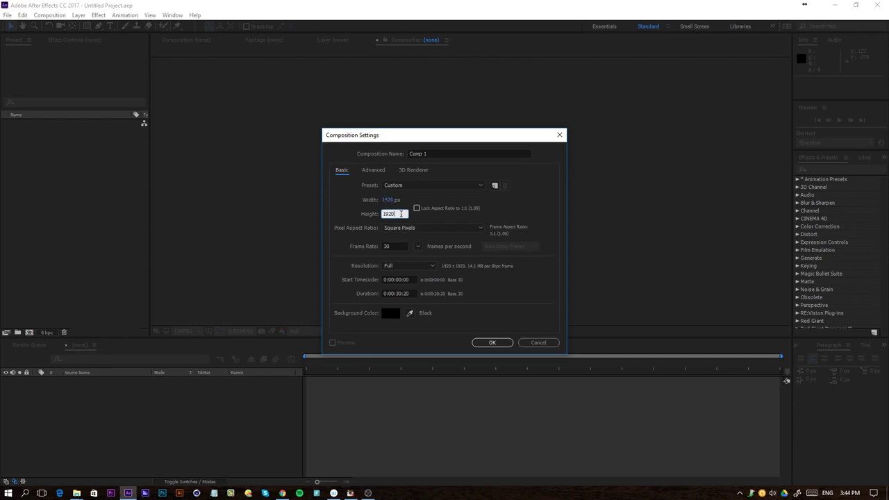
{"action": "left_click", "coordinate": [425, 154]}
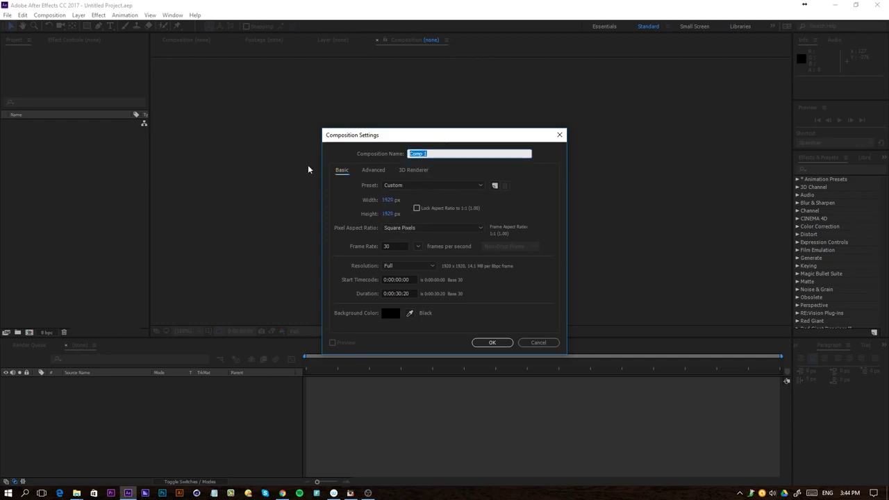
{"action": "type", "text": "Christmas"}
{"action": "left_click", "coordinate": [400, 293]}
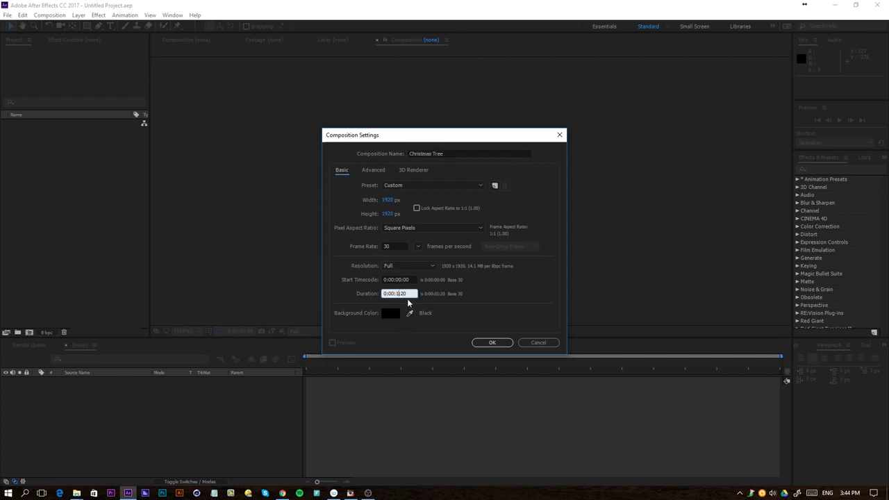
{"action": "left_click", "coordinate": [486, 345]}
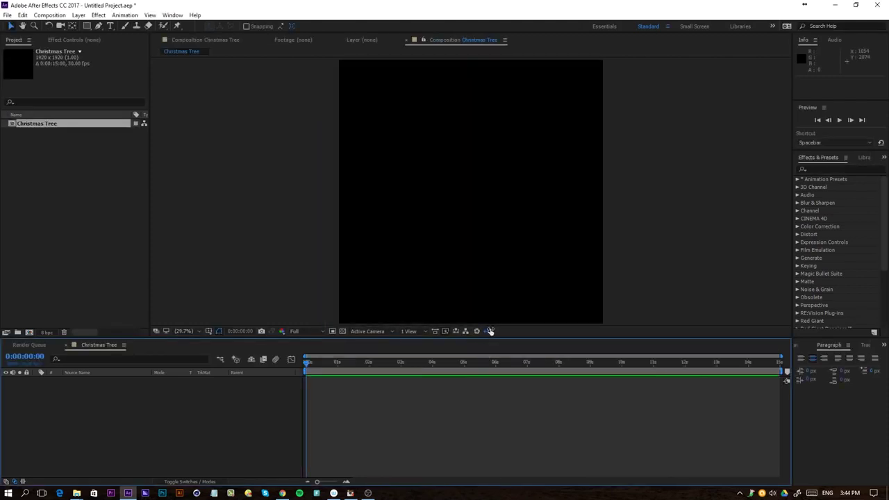
Add a black solid layer named Christmas Tree at composition size.
{"action": "right_click", "coordinate": [270, 399]}
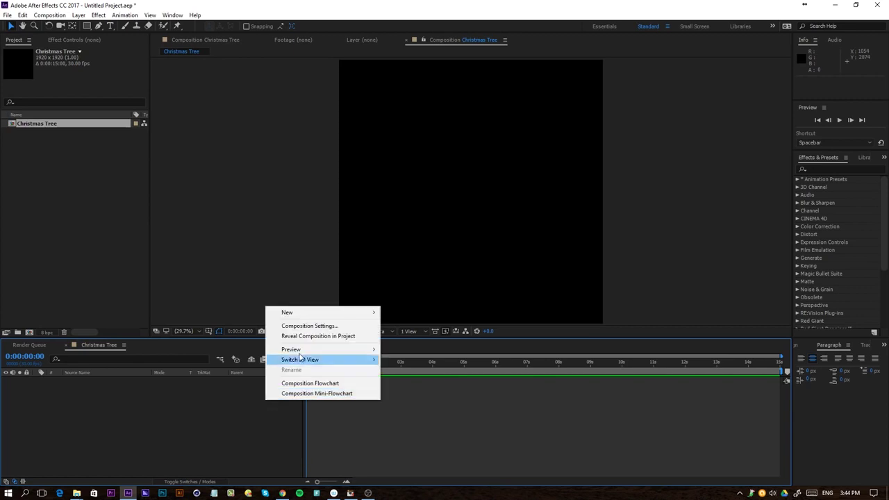
{"action": "mouse_move", "coordinate": [304, 313]}
{"action": "left_click", "coordinate": [185, 337]}
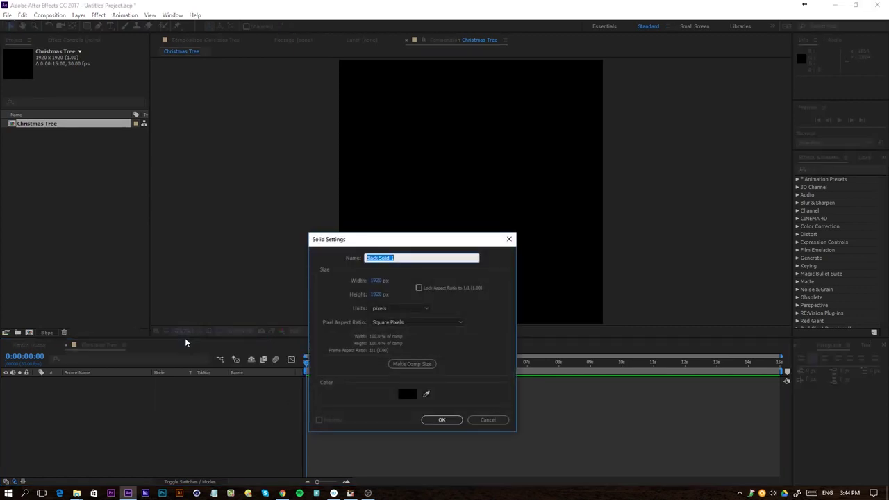
{"action": "type", "text": "Christmas Tree"}
{"action": "key", "text": "Return"}
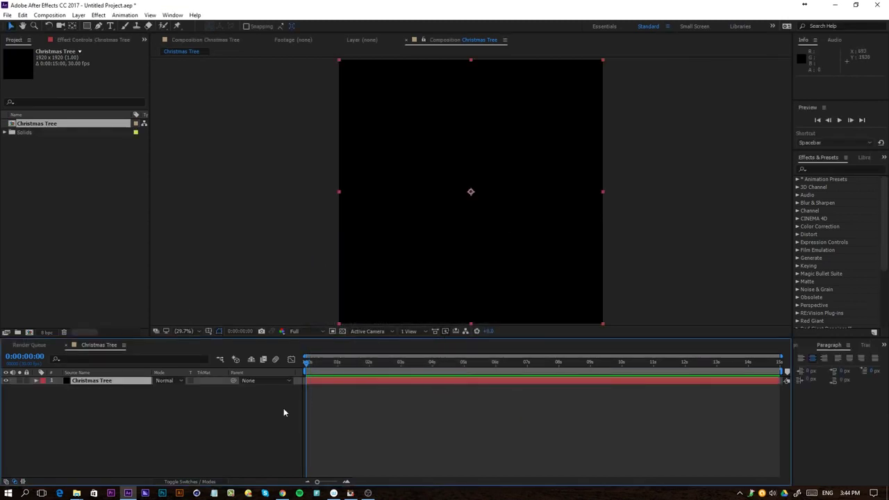
Add a second solid named Bg and place it below the Christmas Tree layer.
{"action": "right_click", "coordinate": [188, 419]}
{"action": "mouse_move", "coordinate": [227, 333]}
{"action": "left_click", "coordinate": [117, 356]}
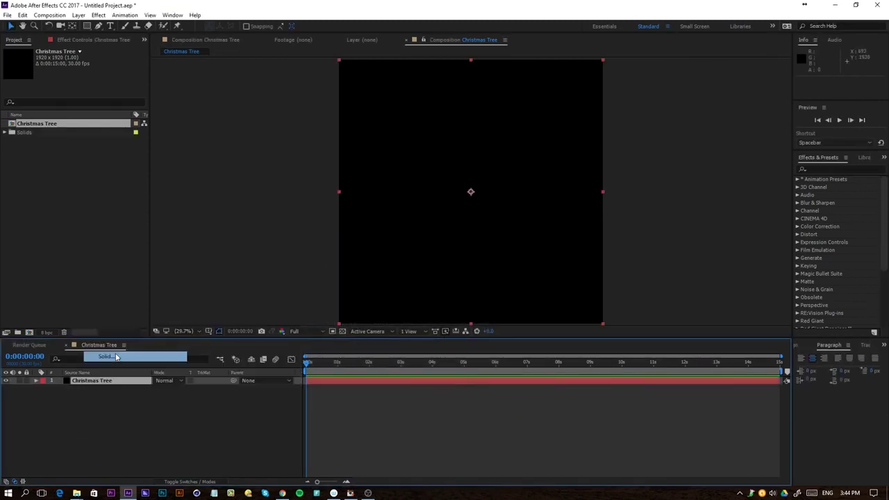
{"action": "type", "text": "Bg"}
{"action": "left_click", "coordinate": [440, 418]}
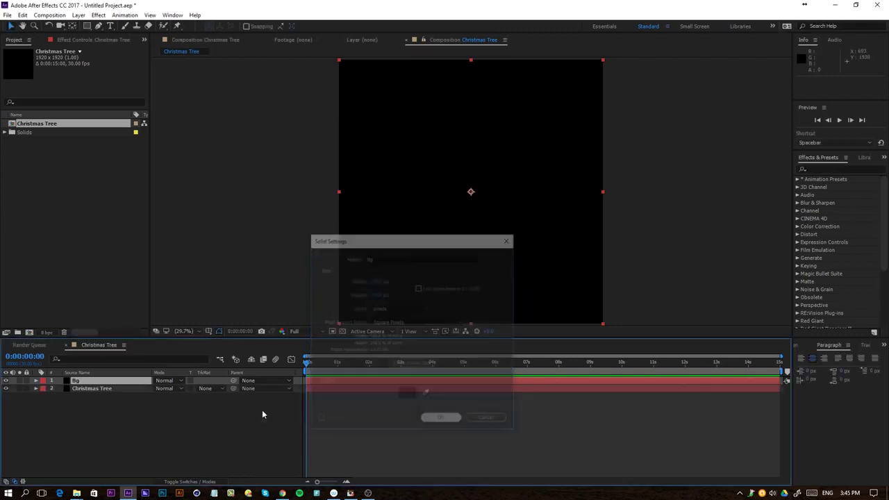
{"action": "left_click_drag", "start_coordinate": [116, 379], "coordinate": [124, 415]}
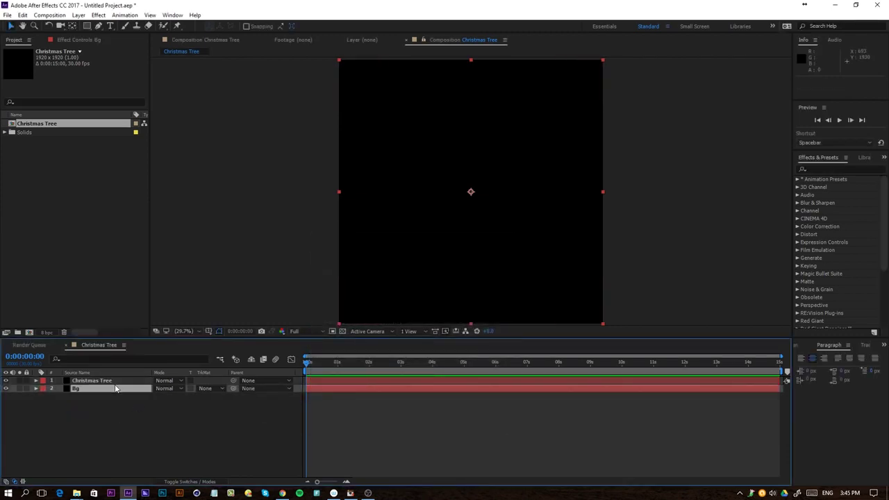
Apply the Trapcode Particular effect to the Christmas Tree solid and scrub the timeline to preview it.
{"action": "left_click", "coordinate": [108, 382]}
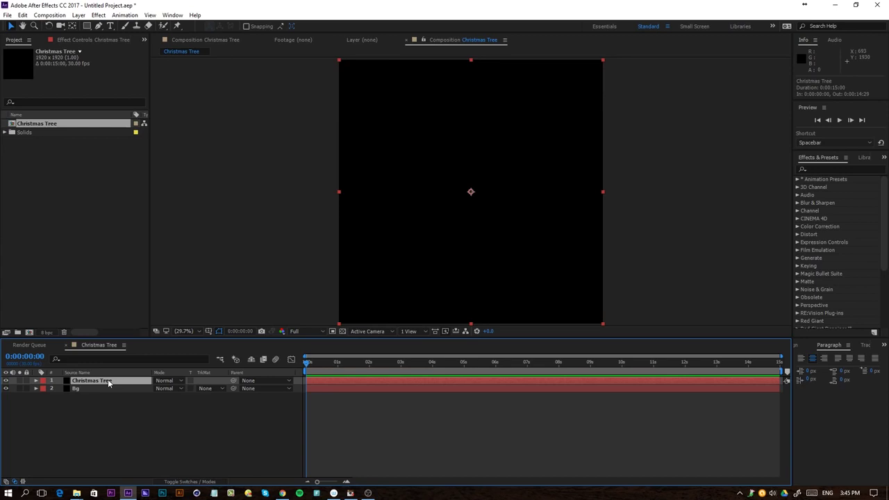
{"action": "left_click", "coordinate": [98, 15]}
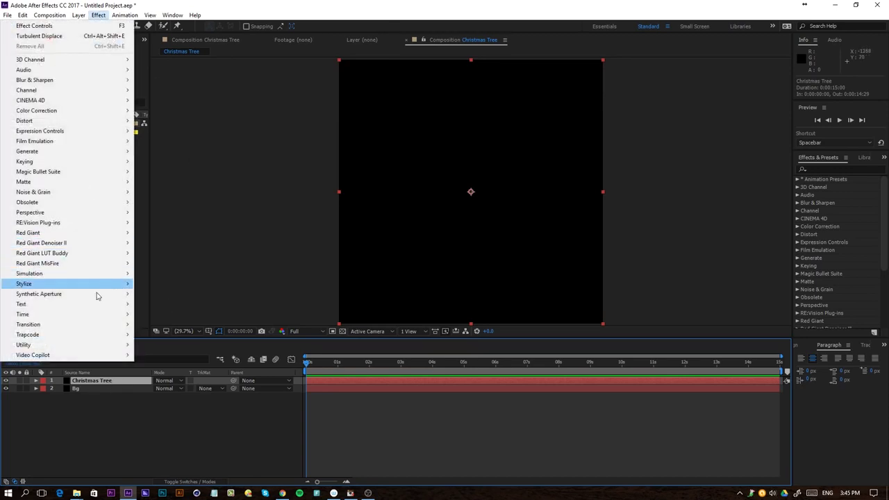
{"action": "mouse_move", "coordinate": [45, 336]}
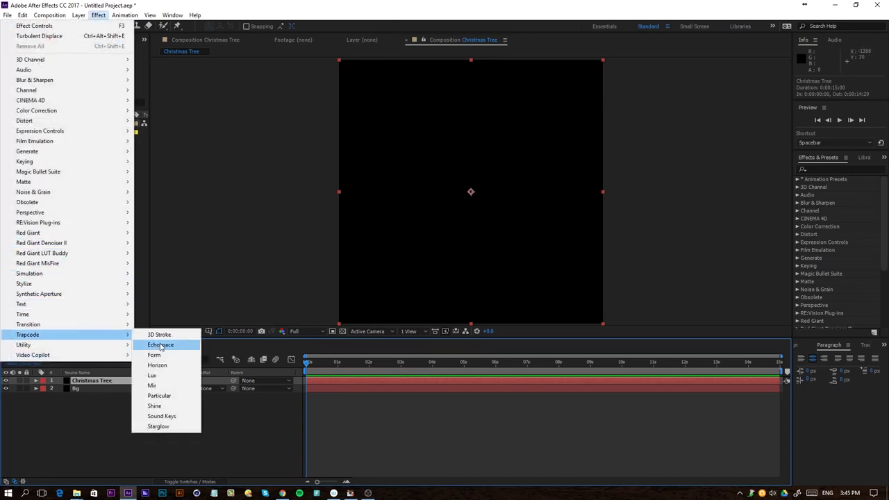
{"action": "left_click", "coordinate": [167, 395]}
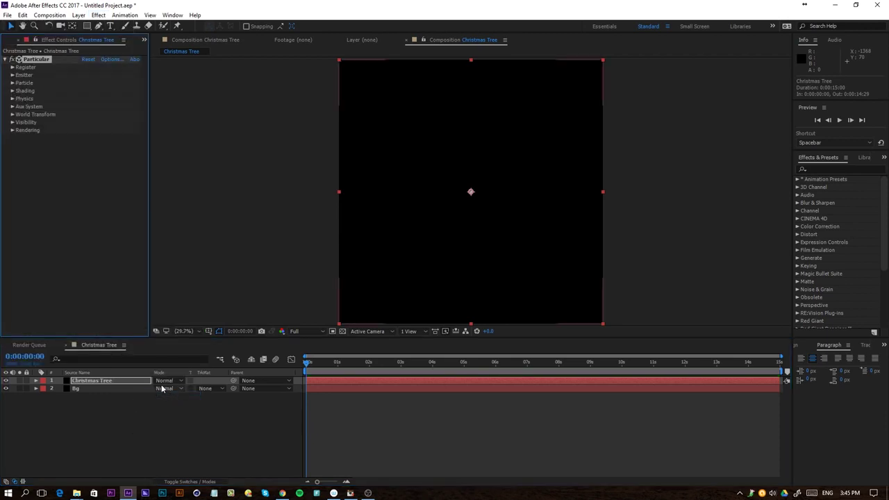
{"action": "left_click_drag", "start_coordinate": [307, 361], "coordinate": [266, 405]}
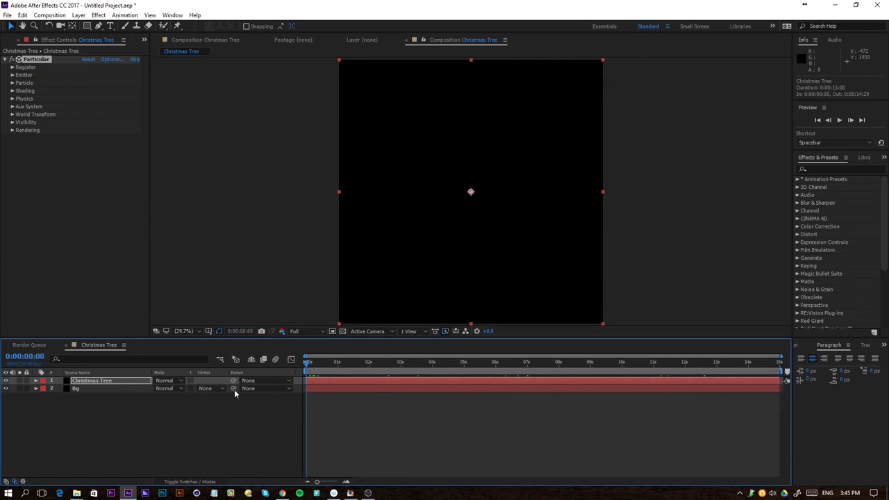
Add a Point light named Emitter, move it straight down to about Y 1465 and show its Position property.
{"action": "right_click", "coordinate": [138, 416]}
{"action": "mouse_move", "coordinate": [157, 328]}
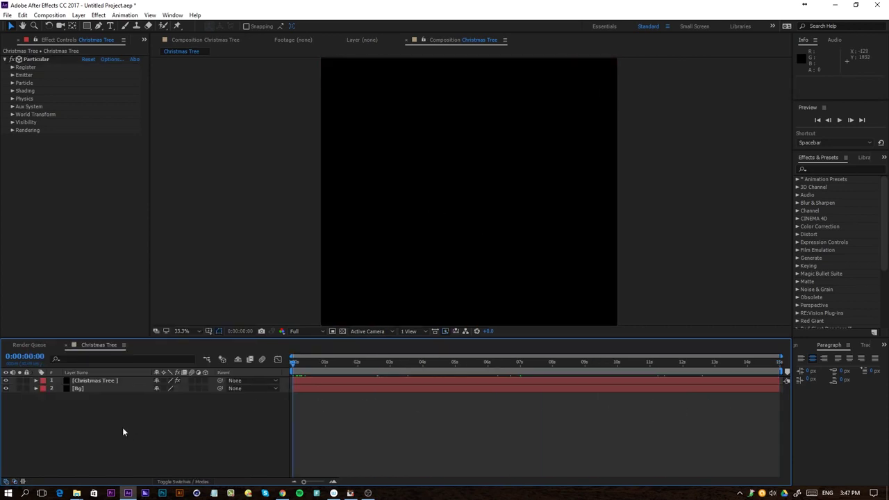
{"action": "right_click", "coordinate": [119, 427]}
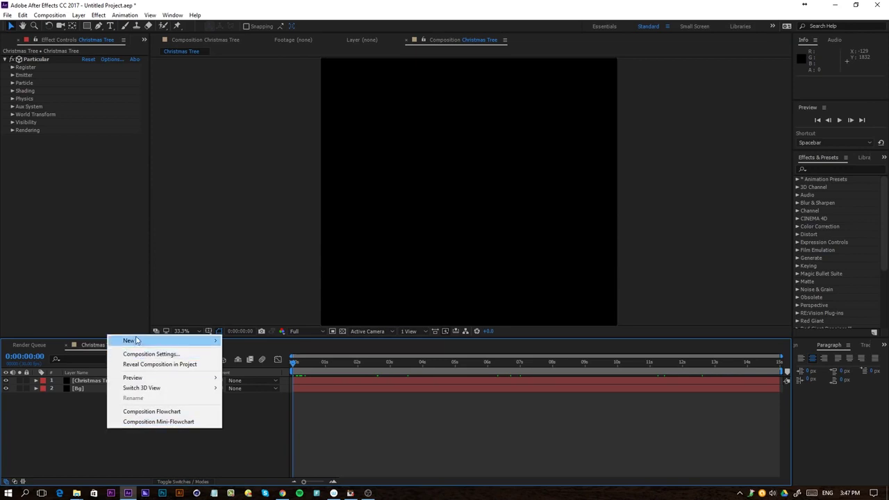
{"action": "mouse_move", "coordinate": [128, 341]}
{"action": "left_click", "coordinate": [44, 374]}
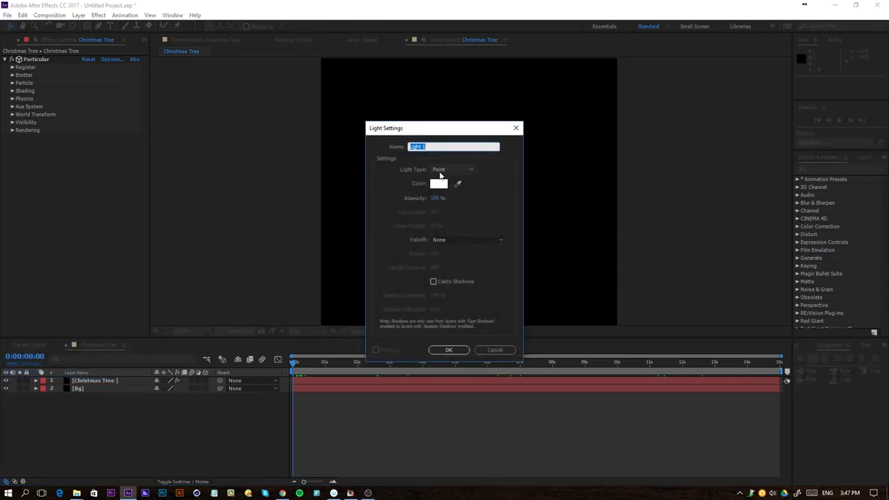
{"action": "type", "text": "Emitter"}
{"action": "left_click", "coordinate": [459, 350]}
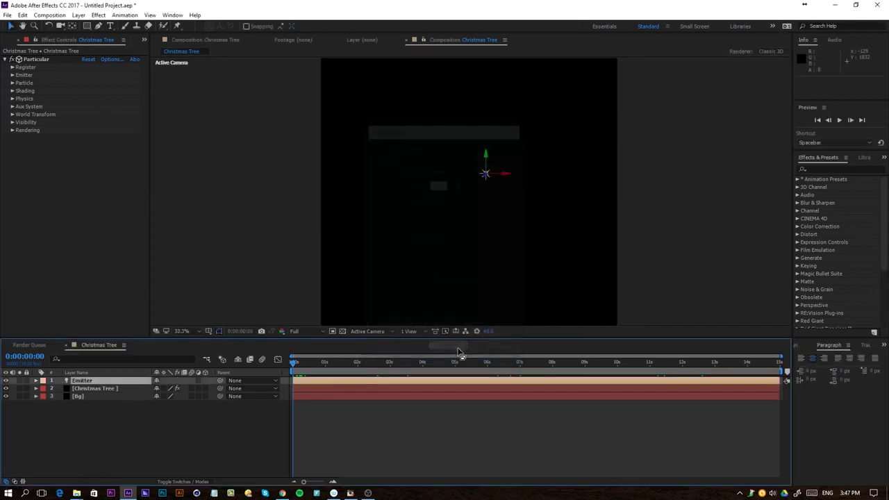
{"action": "left_click_drag", "start_coordinate": [486, 154], "coordinate": [484, 244]}
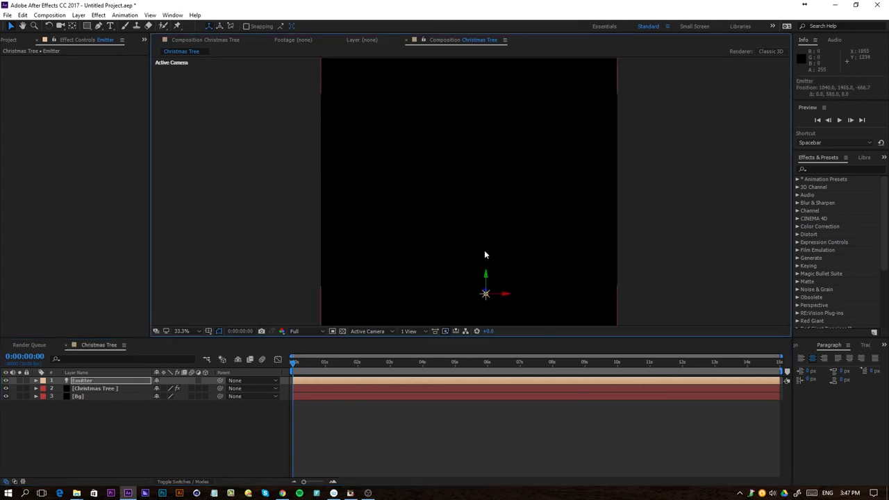
{"action": "key", "text": "p"}
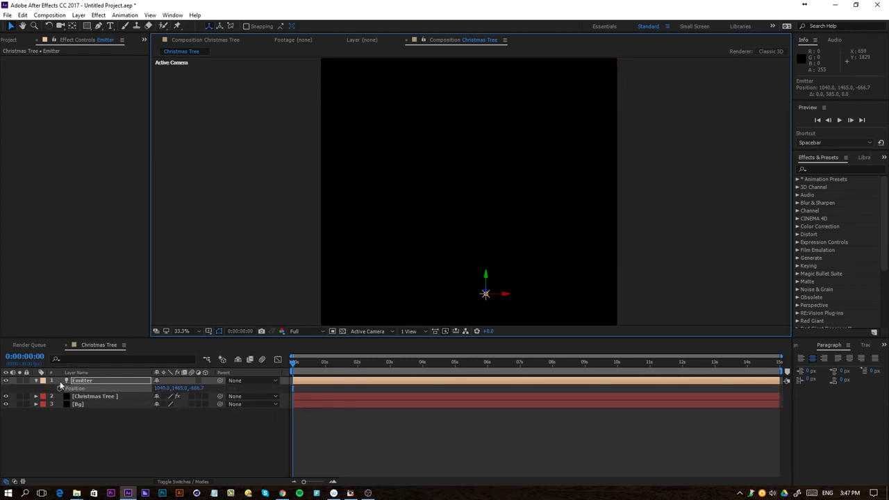
Add a null object and rename it Center Part.
{"action": "right_click", "coordinate": [137, 442]}
{"action": "mouse_move", "coordinate": [141, 359]}
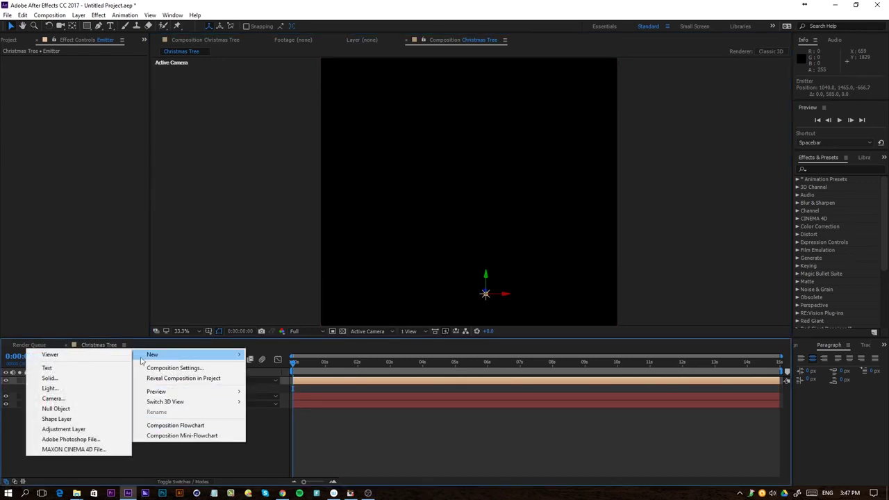
{"action": "left_click", "coordinate": [66, 408]}
{"action": "key", "text": "Return"}
{"action": "type", "text": "C"}
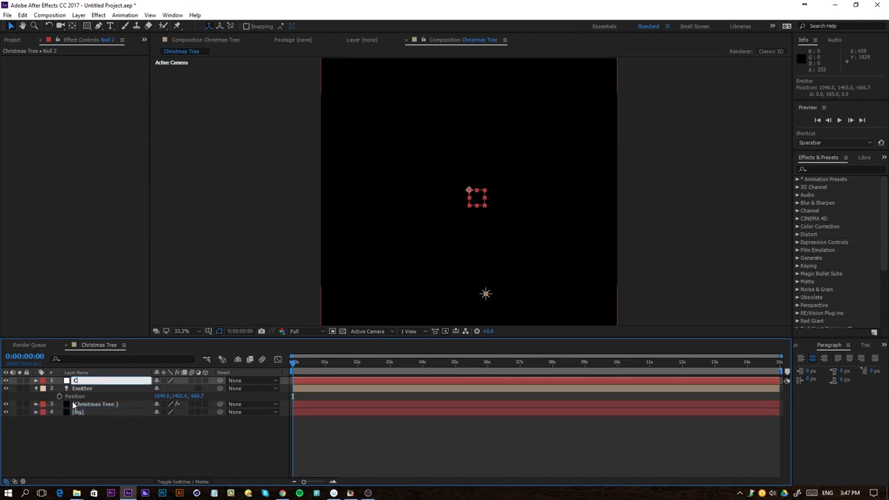
{"action": "type", "text": "enter Part"}
{"action": "key", "text": "Return"}
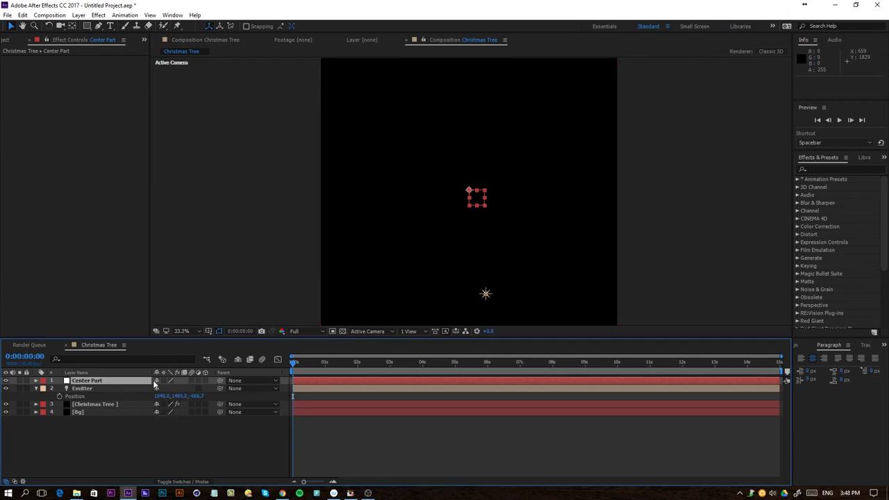
Make the Center Part null 3D and move it down to about Y 1629, level with the Emitter light, showing its Position.
{"action": "left_click", "coordinate": [200, 480]}
{"action": "left_click", "coordinate": [199, 480]}
{"action": "left_click", "coordinate": [205, 381]}
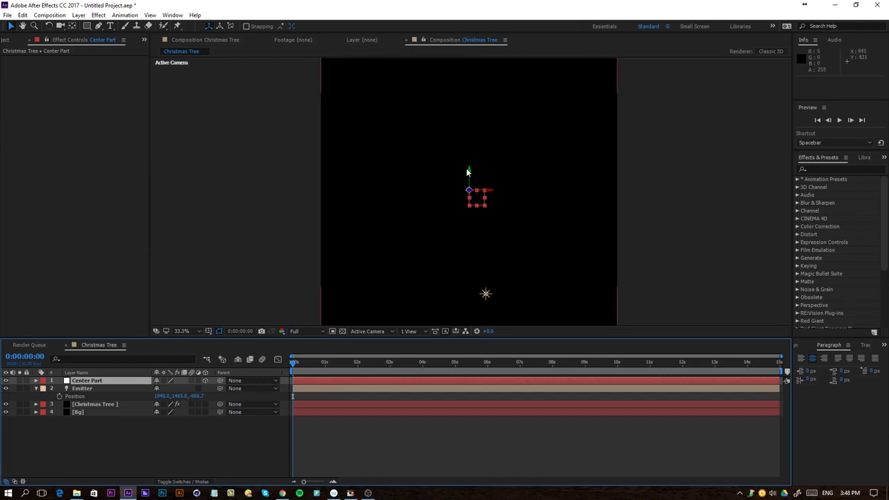
{"action": "left_click_drag", "start_coordinate": [469, 171], "coordinate": [469, 276]}
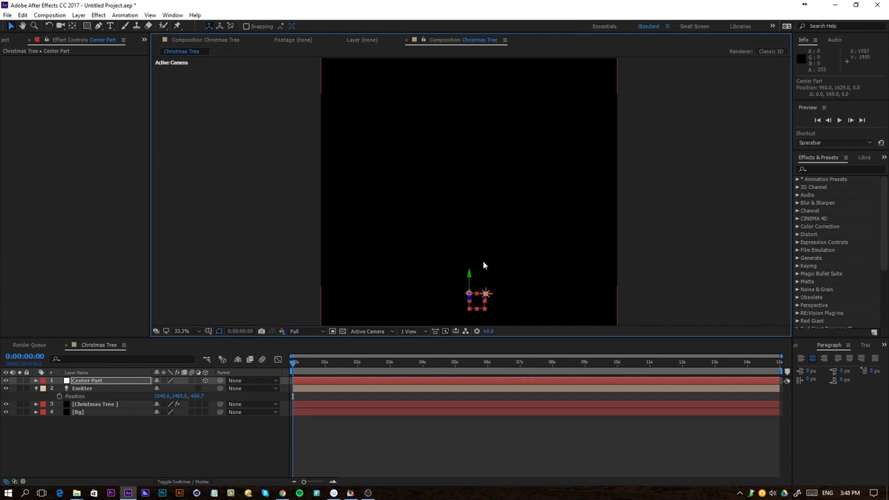
{"action": "key", "text": "p"}
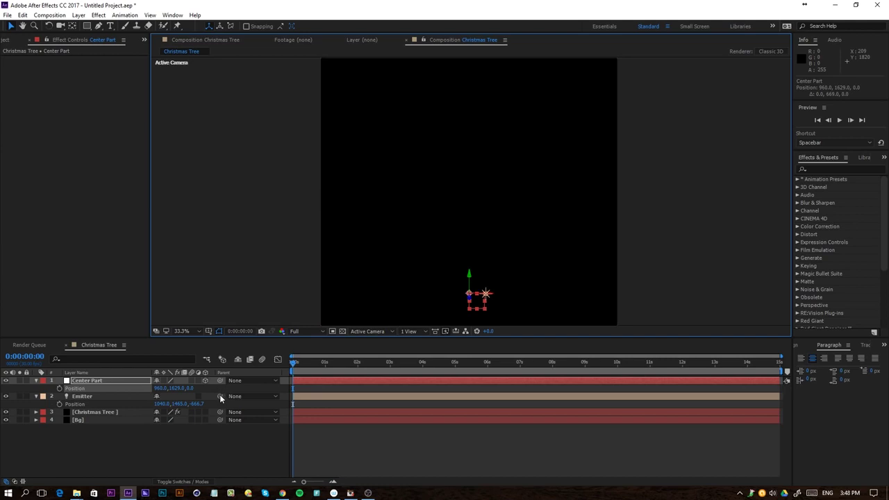
Parent the Emitter light to the Center Part null and set the light's X position to -450.
{"action": "left_click_drag", "start_coordinate": [220, 396], "coordinate": [108, 384]}
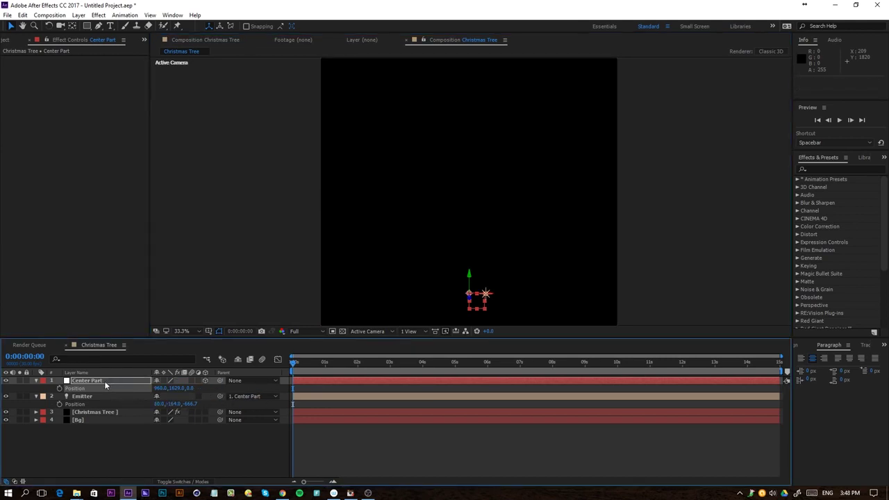
{"action": "left_click", "coordinate": [158, 401]}
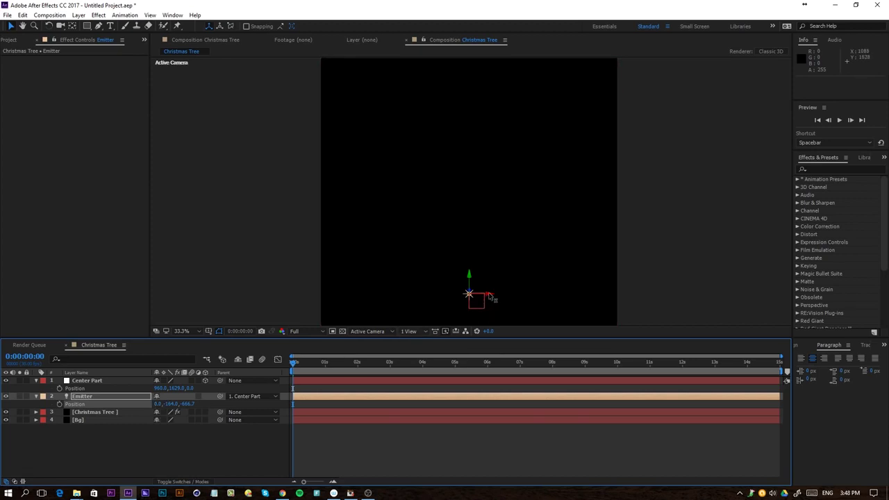
{"action": "left_click_drag", "start_coordinate": [487, 296], "coordinate": [421, 308]}
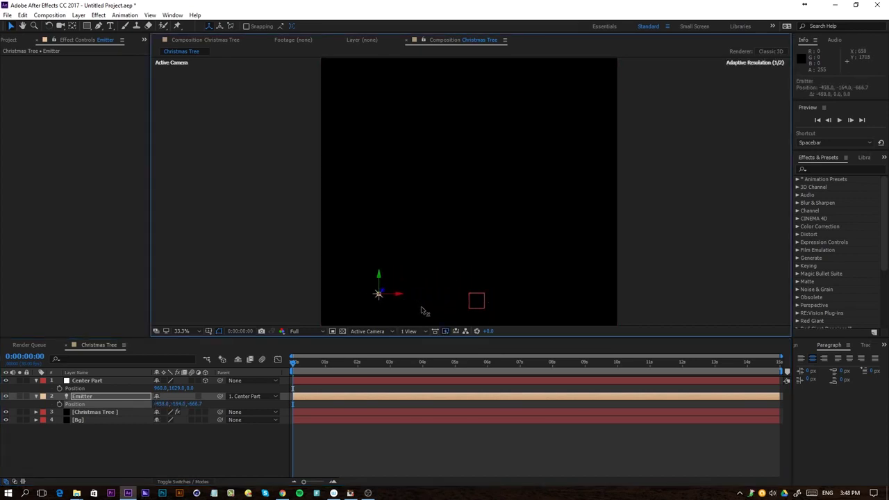
{"action": "left_click", "coordinate": [161, 403]}
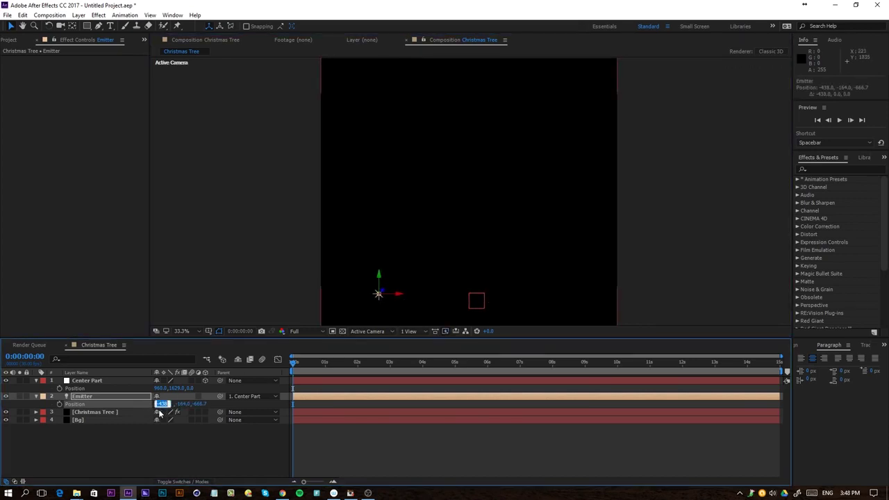
{"action": "type", "text": "-450"}
{"action": "key", "text": "Return"}
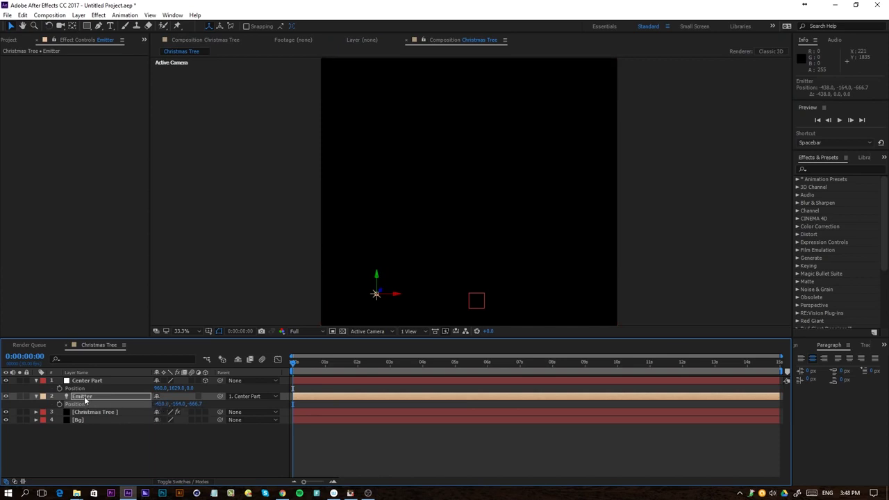
Duplicate the Emitter light and set the copy's X position to 450.
{"action": "left_click", "coordinate": [86, 397]}
{"action": "key", "text": "ctrl+d"}
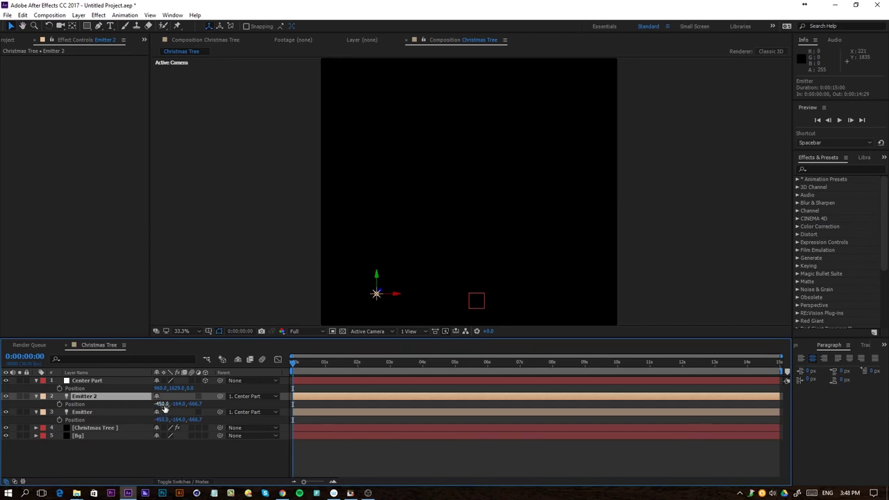
{"action": "left_click", "coordinate": [161, 403]}
{"action": "type", "text": "450"}
{"action": "key", "text": "Return"}
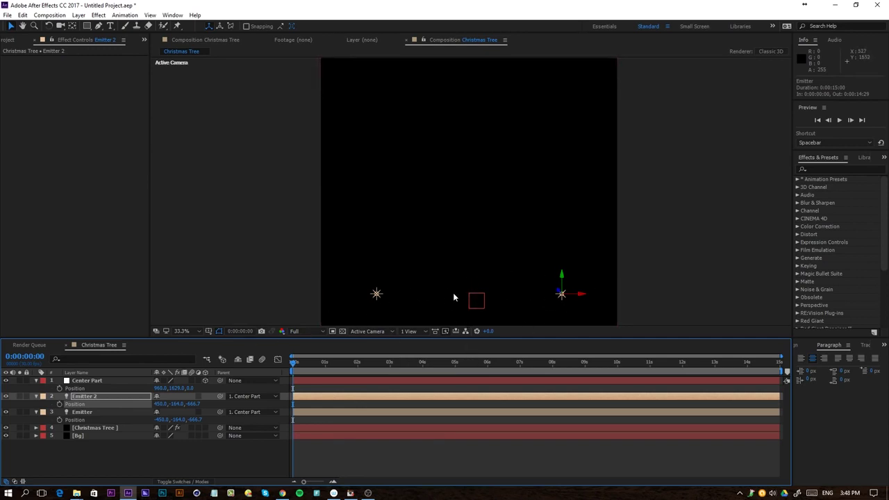
Keyframe the Center Part null's Position at the first frame and raise it straight up to about Y 549 at 0:00:03:01.
{"action": "left_click", "coordinate": [87, 381]}
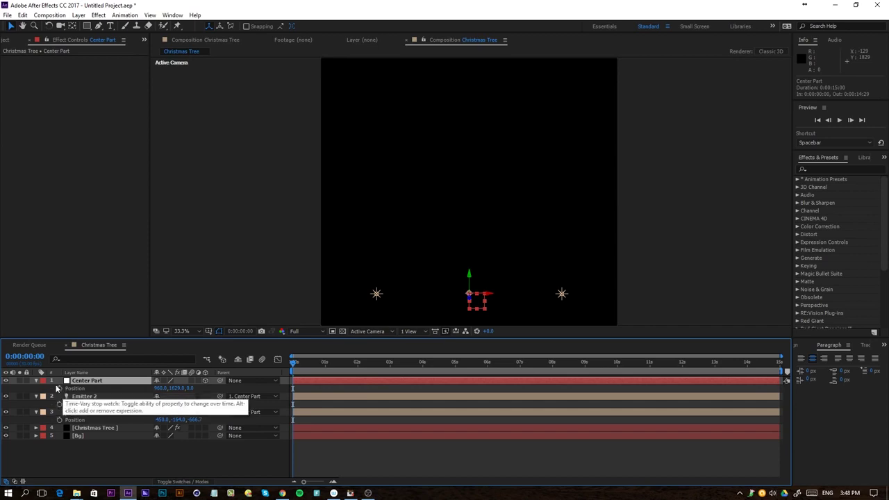
{"action": "left_click", "coordinate": [64, 389]}
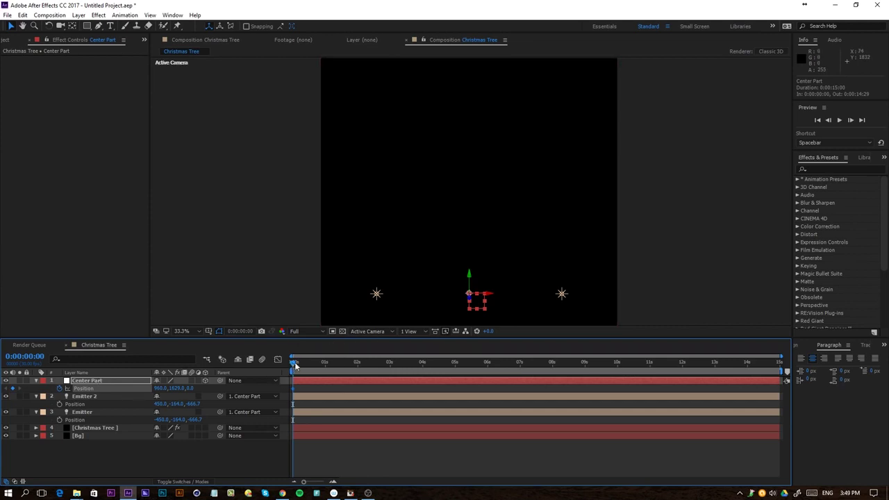
{"action": "left_click_drag", "start_coordinate": [294, 366], "coordinate": [414, 363]}
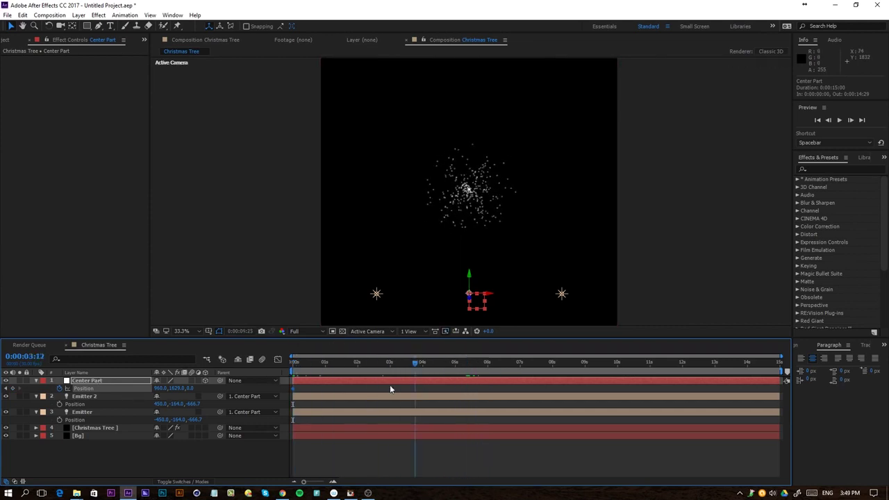
{"action": "left_click", "coordinate": [389, 388]}
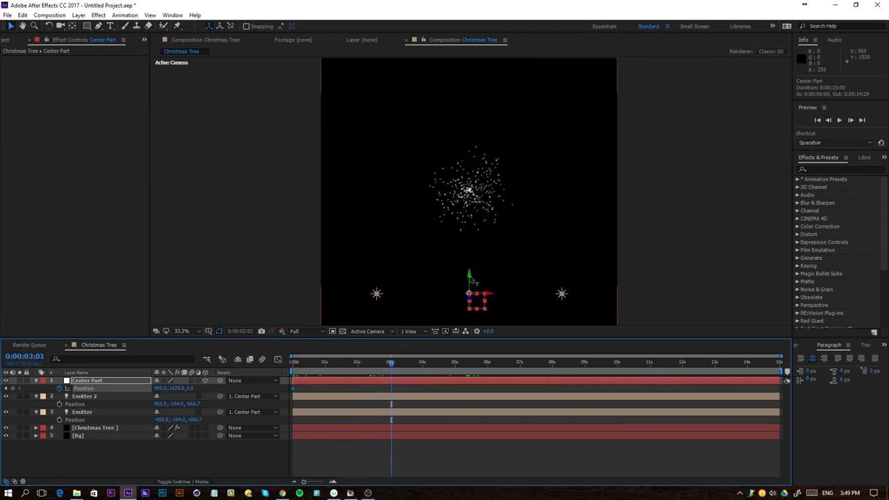
{"action": "left_click_drag", "start_coordinate": [471, 277], "coordinate": [477, 113]}
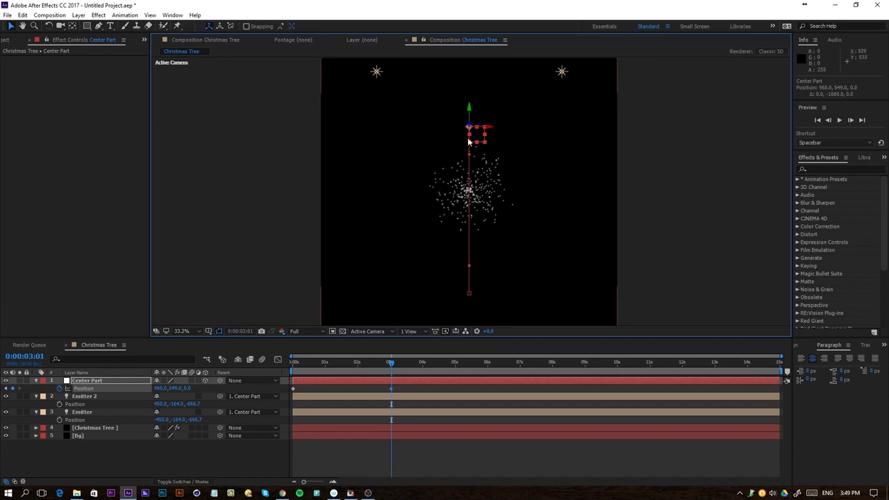
Set the Z position of both the Emitter 2 and Emitter lights to 0.
{"action": "mouse_move", "coordinate": [390, 362]}
{"action": "left_mouse_down"}
{"action": "mouse_move", "coordinate": [303, 368]}
{"action": "mouse_move", "coordinate": [252, 393]}
{"action": "mouse_move", "coordinate": [405, 364]}
{"action": "left_mouse_up"}
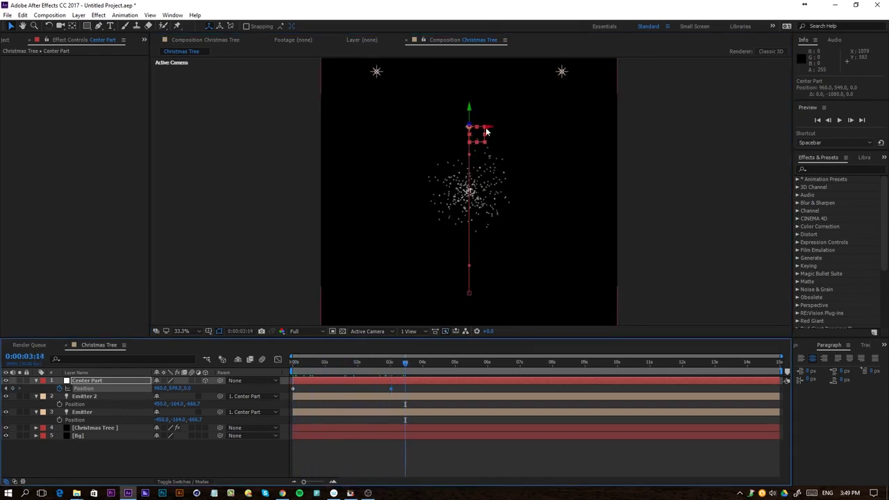
{"action": "left_click", "coordinate": [196, 404]}
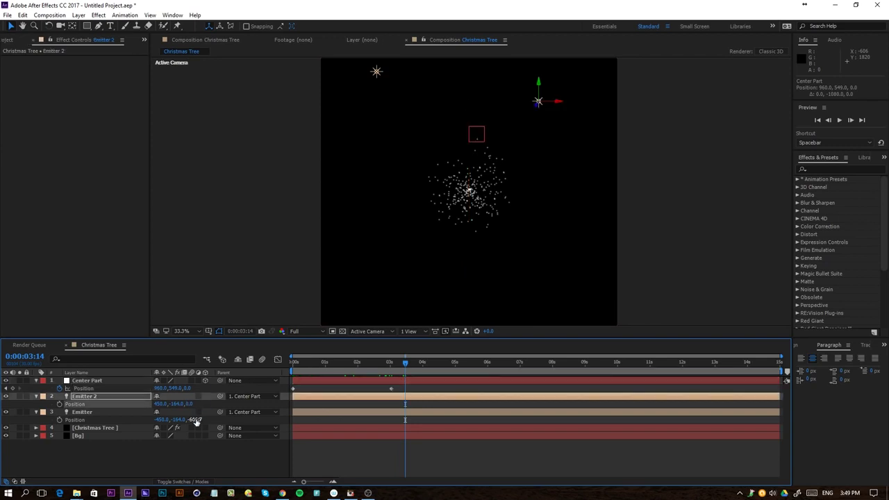
{"action": "left_click", "coordinate": [202, 420]}
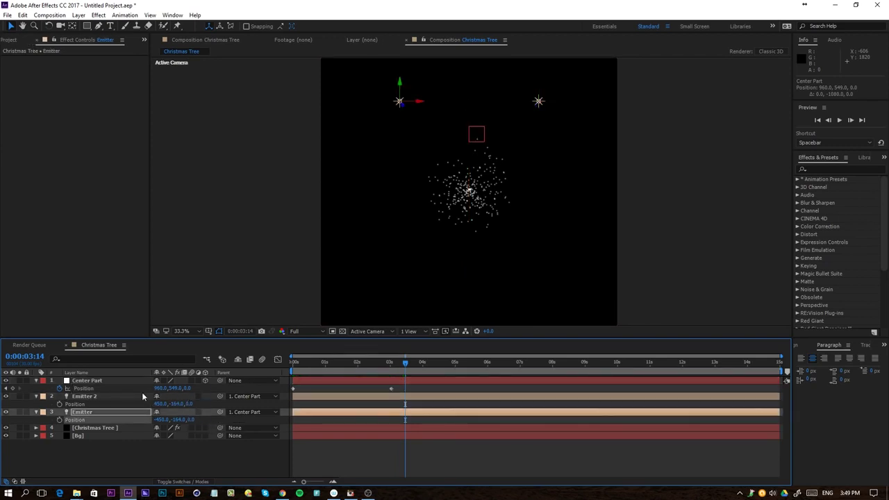
Move the Center Part null straight down to about Y 1371 at 0:00:03:14.
{"action": "left_click", "coordinate": [97, 397]}
{"action": "left_click", "coordinate": [99, 382]}
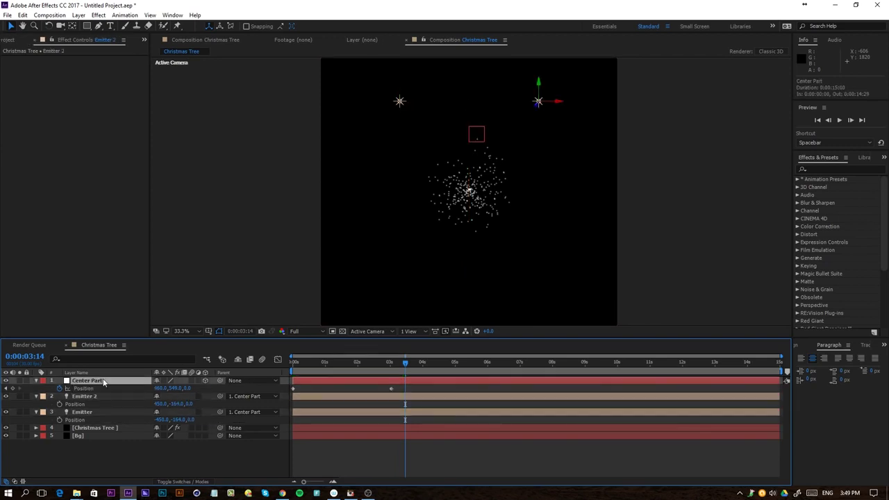
{"action": "left_click", "coordinate": [468, 111]}
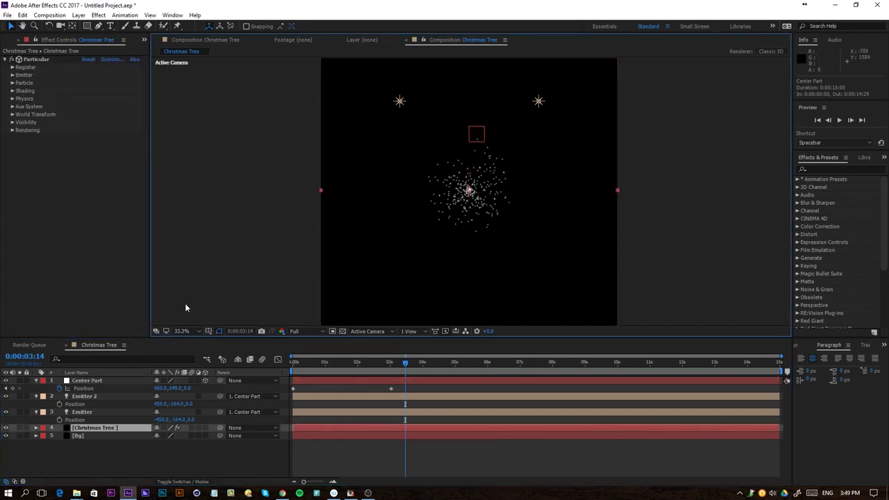
{"action": "left_click", "coordinate": [102, 383]}
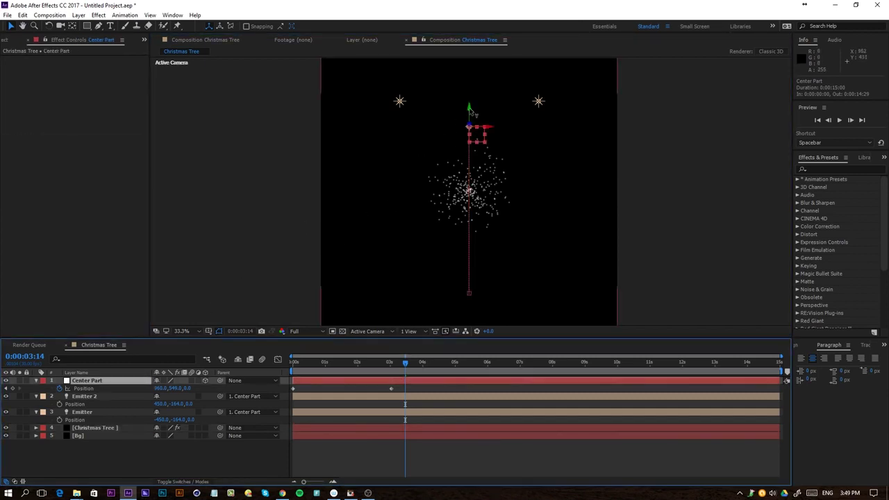
{"action": "left_click_drag", "start_coordinate": [470, 110], "coordinate": [469, 233]}
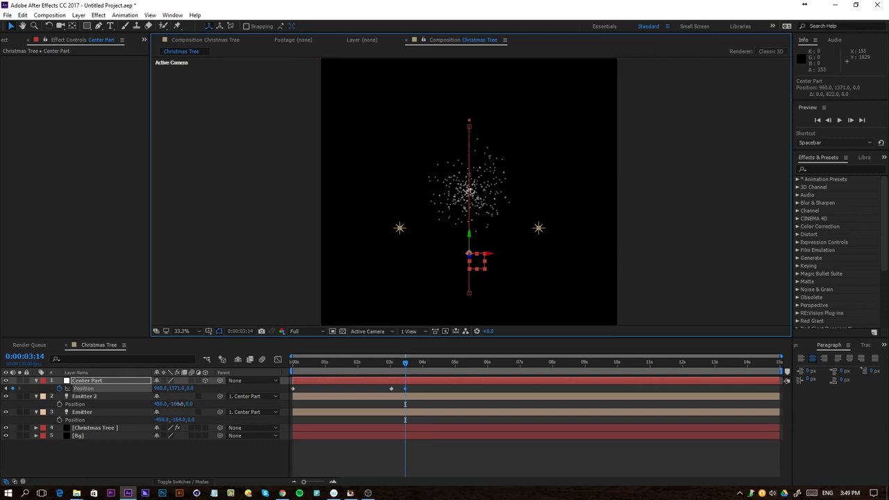
Set the Y position of both the Emitter 2 and Emitter lights to 0.
{"action": "left_click_drag", "start_coordinate": [538, 228], "coordinate": [538, 253]}
{"action": "left_click", "coordinate": [173, 420]}
{"action": "type", "text": "0"}
{"action": "key", "text": "Return"}
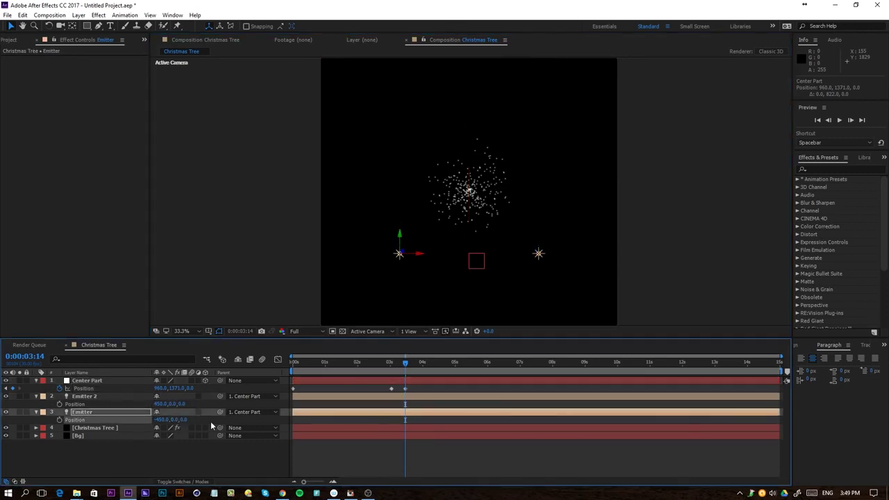
Delete the Center Part null's Position keyframes at 0:00:03:01 and 0:00:03:14, keeping the one at the first frame.
{"action": "key", "text": "p"}
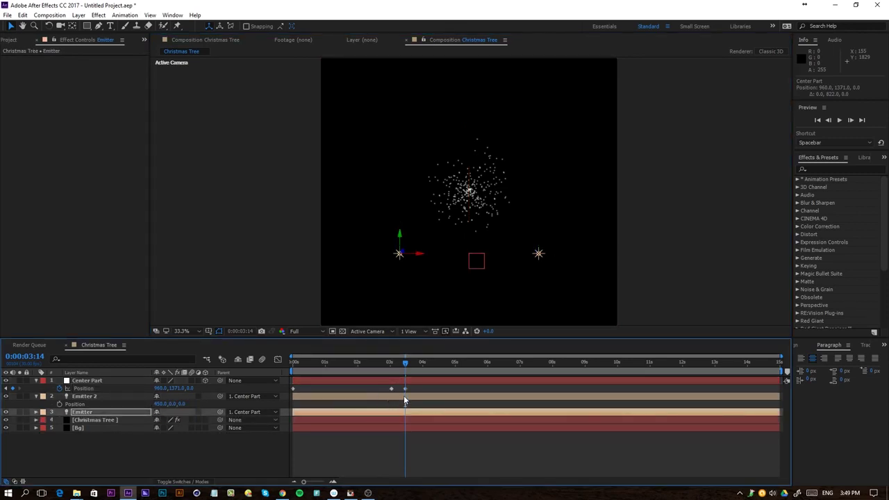
{"action": "left_click_drag", "start_coordinate": [387, 389], "coordinate": [408, 405]}
{"action": "key", "text": "Delete"}
{"action": "left_click", "coordinate": [406, 414]}
{"action": "key", "text": "Delete"}
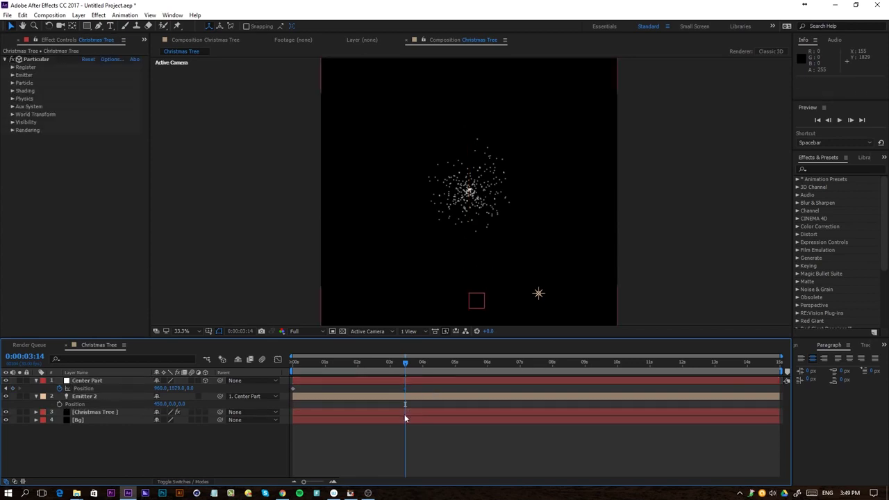
{"action": "left_click", "coordinate": [400, 418]}
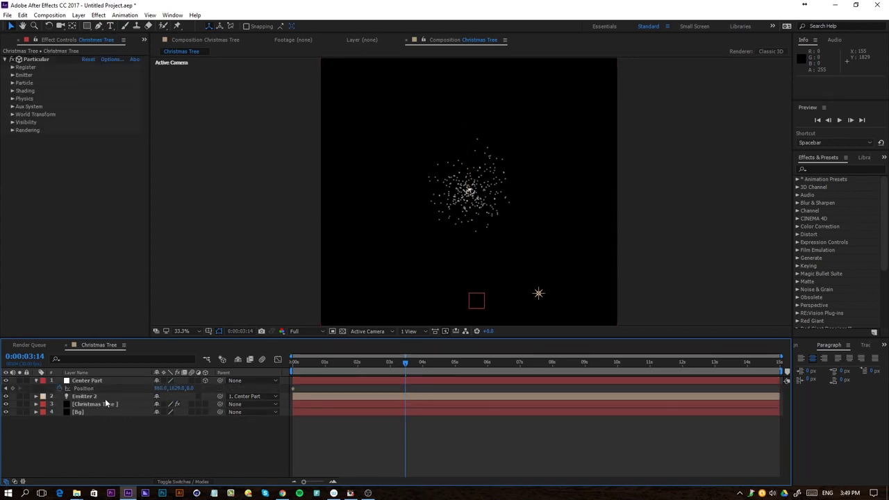
{"action": "left_click", "coordinate": [104, 398]}
{"action": "key", "text": "ctrl+z"}
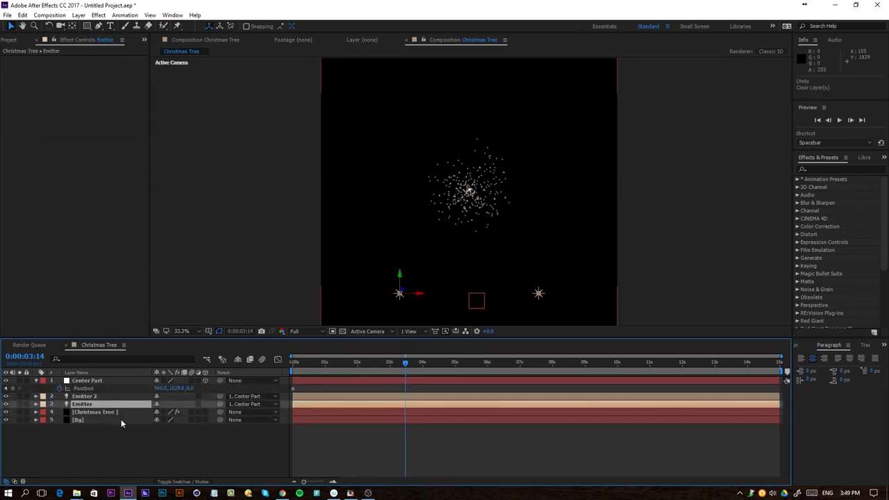
Return to the first frame and show the Position property of the Emitter 2 and Emitter lights.
{"action": "left_click", "coordinate": [117, 399]}
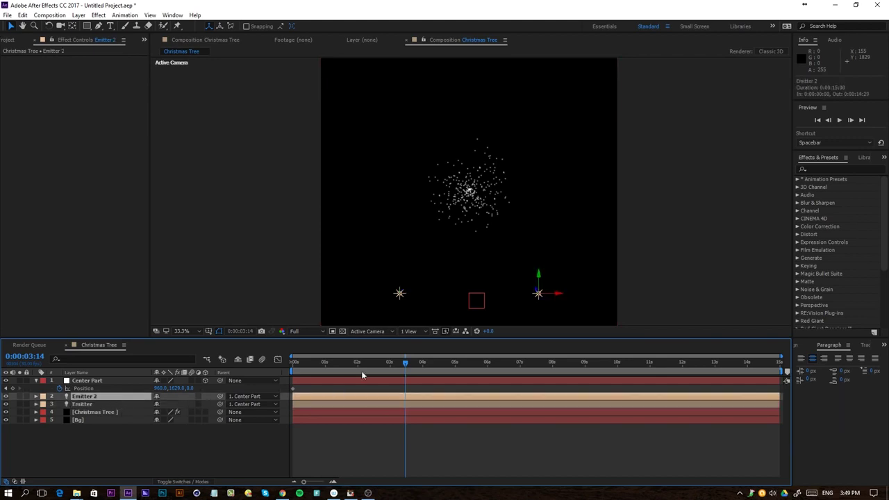
{"action": "key", "text": "Home"}
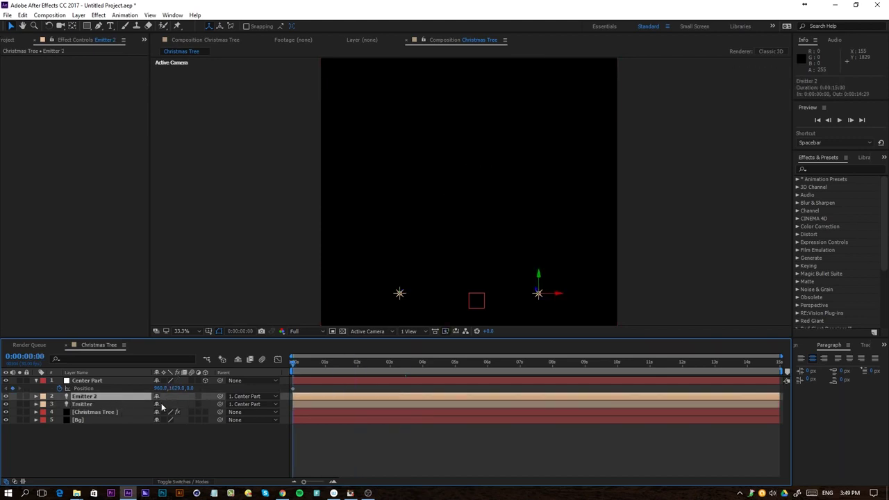
{"action": "key", "text": "p"}
{"action": "left_click", "coordinate": [121, 410]}
{"action": "key", "text": "p"}
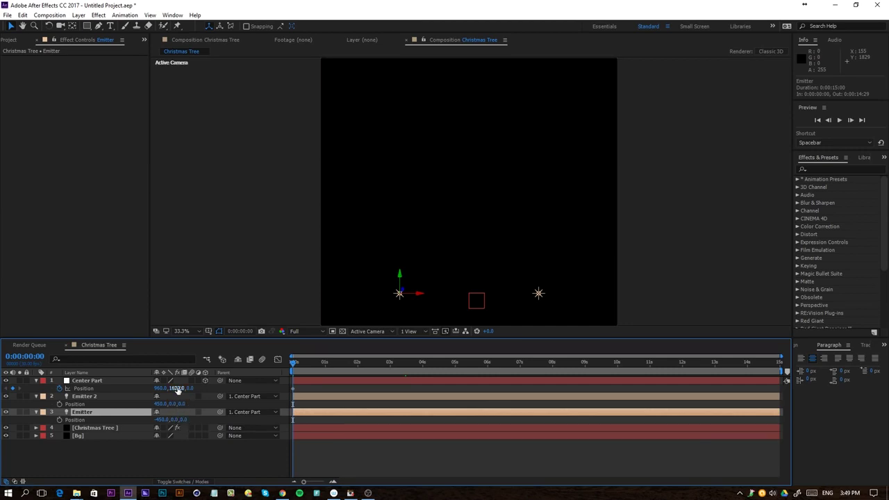
At 0:00:02:29, raise the Center Part null straight up to about Y 321 to keyframe its Position.
{"action": "left_click", "coordinate": [106, 382]}
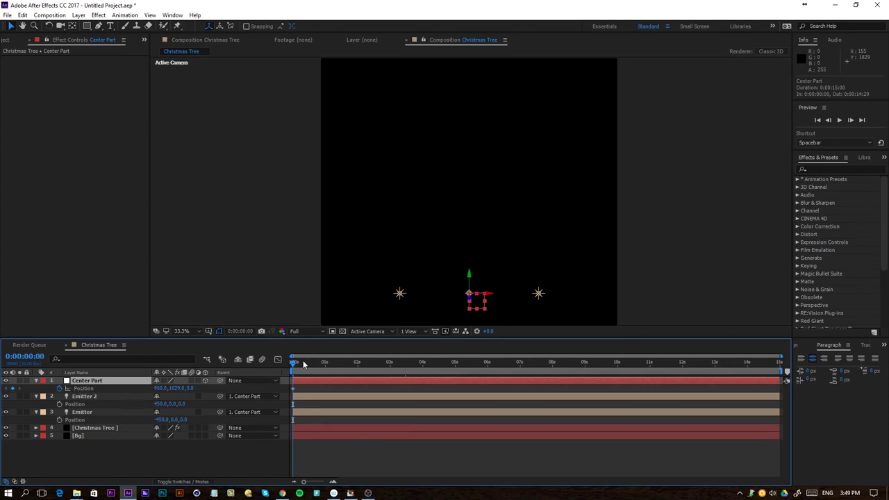
{"action": "left_click_drag", "start_coordinate": [302, 361], "coordinate": [392, 376]}
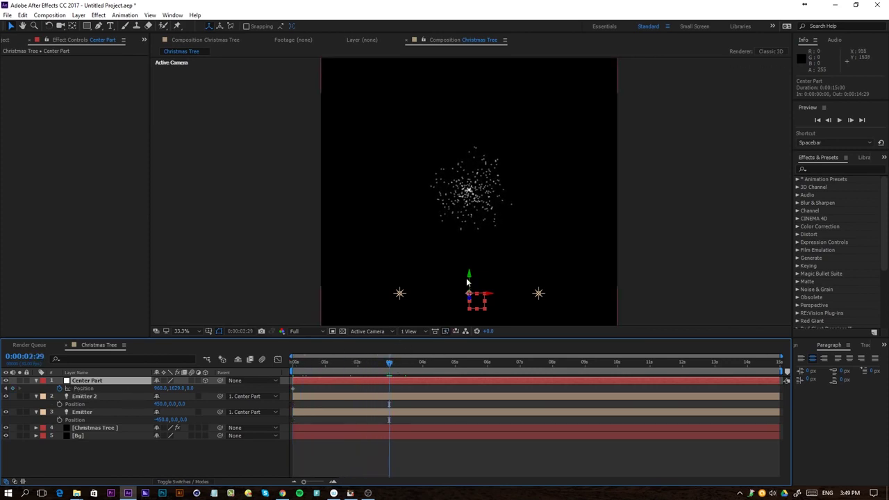
{"action": "left_click_drag", "start_coordinate": [470, 276], "coordinate": [472, 74]}
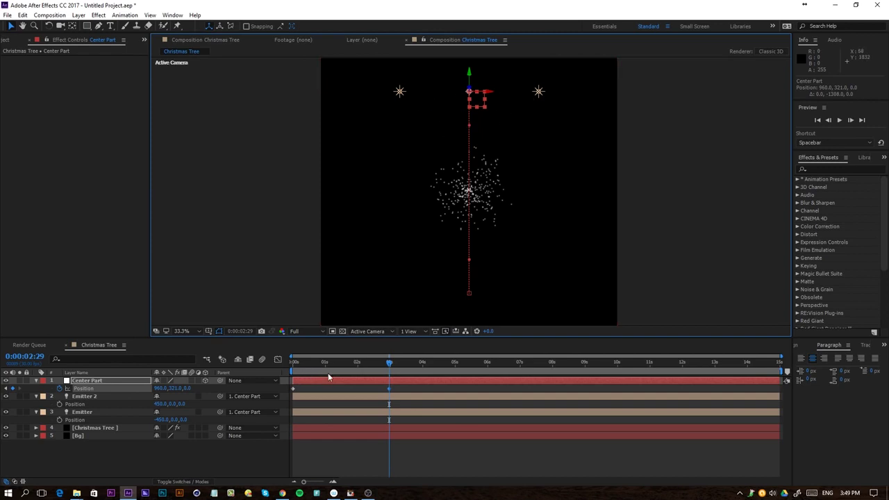
Add Position keyframes at the first frame to both the Emitter 2 and Emitter lights.
{"action": "left_click_drag", "start_coordinate": [386, 376], "coordinate": [256, 398]}
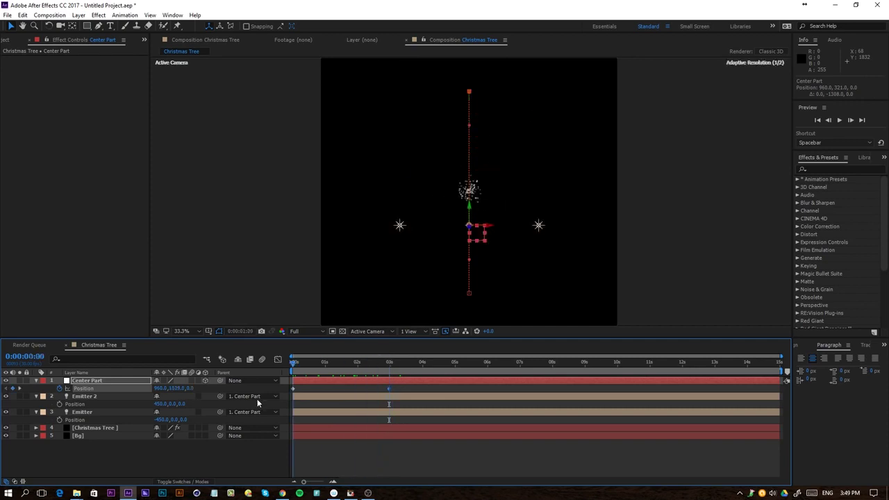
{"action": "left_click", "coordinate": [93, 396]}
{"action": "left_click", "coordinate": [82, 412], "text": "ctrl"}
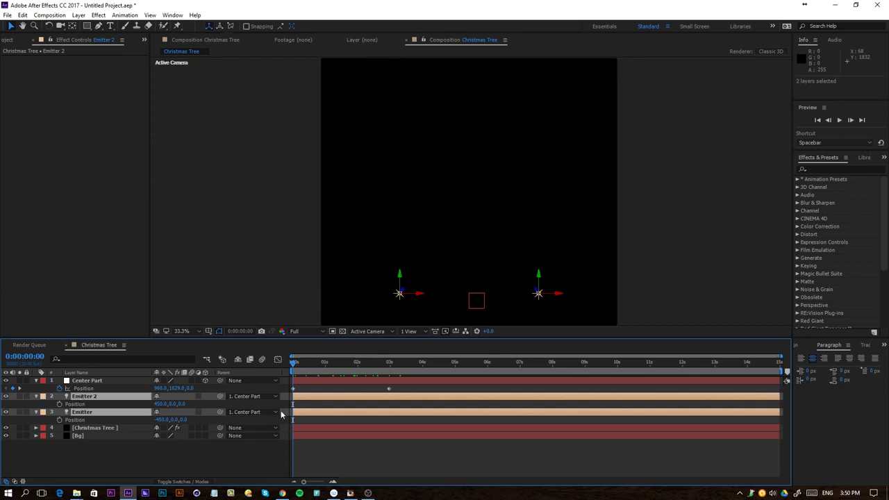
{"action": "left_click", "coordinate": [60, 403]}
{"action": "left_click", "coordinate": [59, 420]}
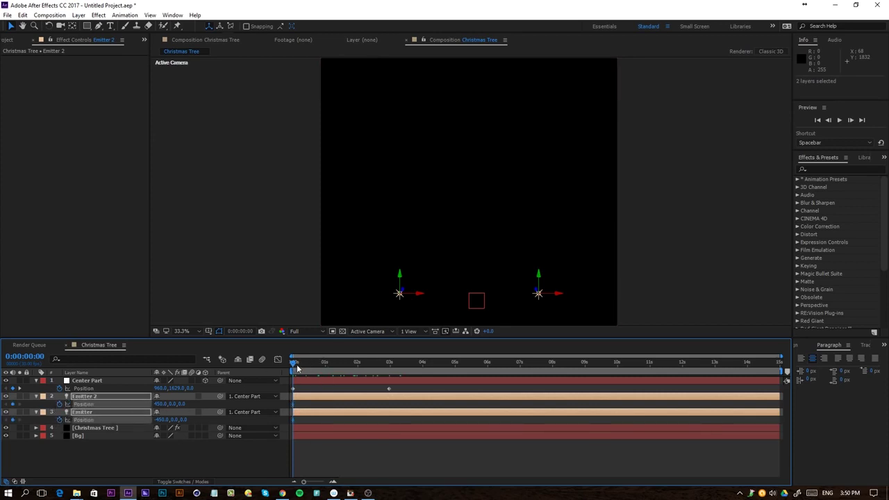
At 0:00:02:29, set the X position of both emitter lights to 0 so they converge on the null.
{"action": "left_click_drag", "start_coordinate": [297, 368], "coordinate": [385, 372]}
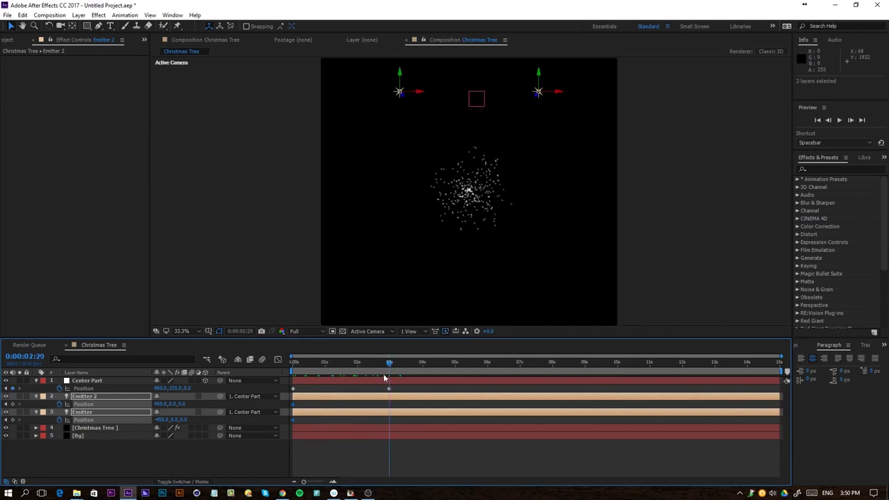
{"action": "left_click", "coordinate": [159, 403]}
{"action": "type", "text": "0"}
{"action": "key", "text": "Return"}
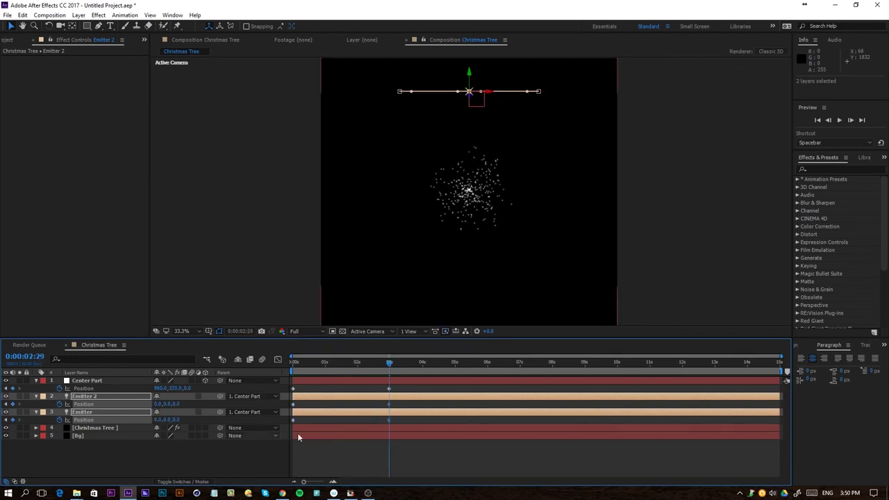
{"action": "left_click", "coordinate": [364, 420]}
Return to the first frame and show the Center Part null's rotation properties.
{"action": "left_click_drag", "start_coordinate": [373, 367], "coordinate": [251, 406]}
{"action": "left_click", "coordinate": [97, 382]}
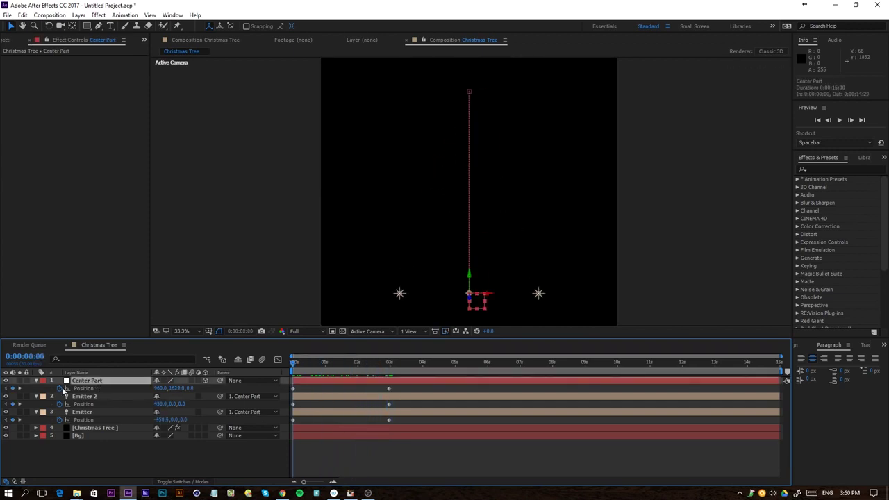
{"action": "key", "text": "r"}
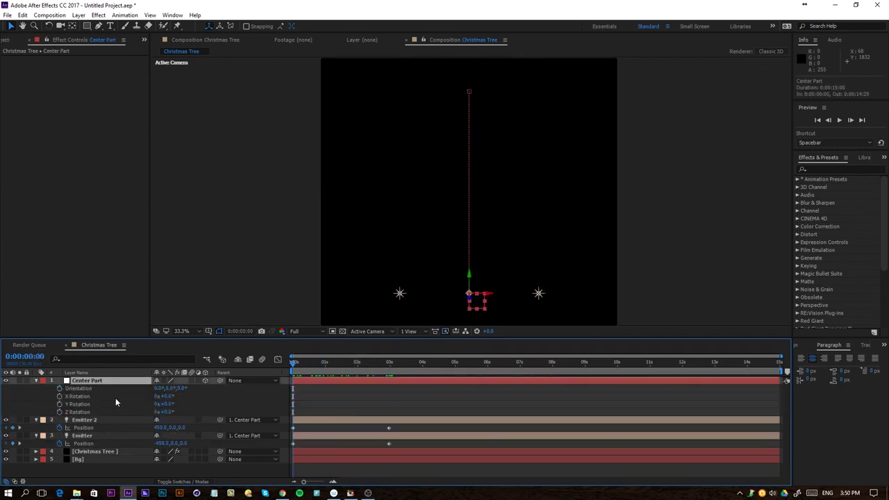
Try rotating the Center Part null, including about its Y axis, and undo the rotation changes.
{"action": "left_click_drag", "start_coordinate": [170, 398], "coordinate": [283, 372]}
{"action": "key", "text": "ctrl+z"}
{"action": "key", "text": "ctrl+z"}
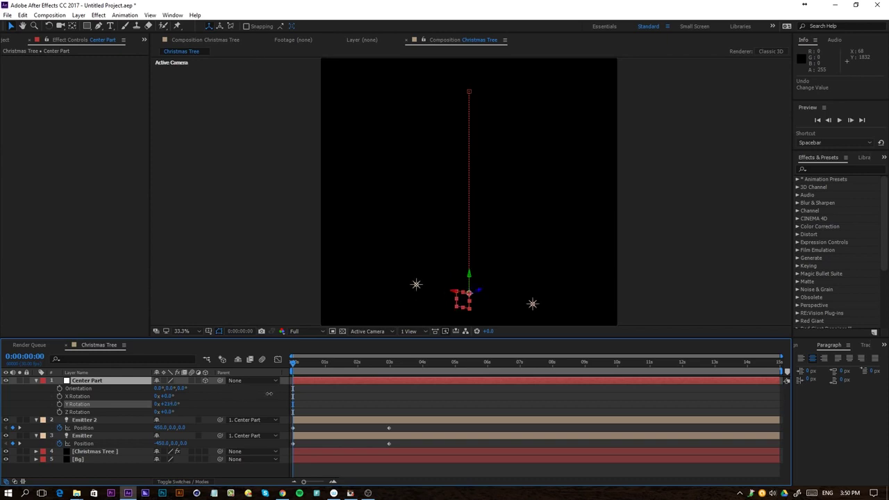
{"action": "key", "text": "ctrl+z"}
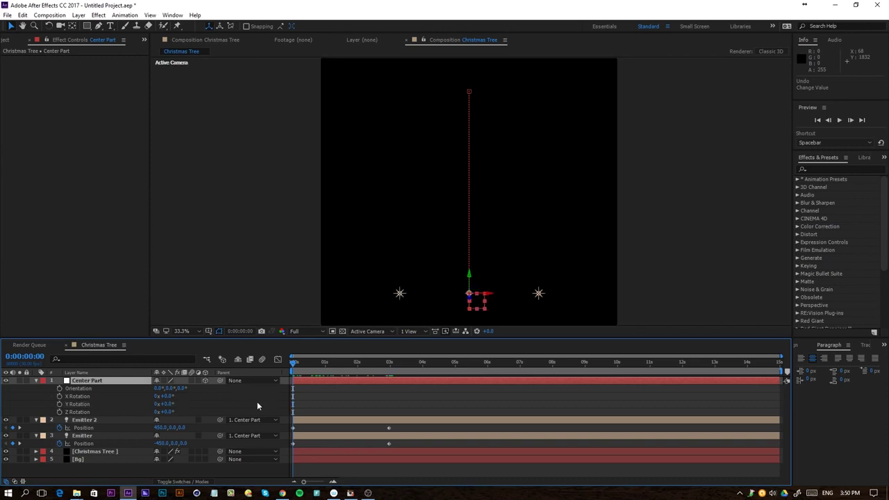
Keyframe the Center Part null's Y Rotation at the first frame and set it to 3 revolutions at 0:00:02:29, previewing the spin.
{"action": "left_click", "coordinate": [59, 404]}
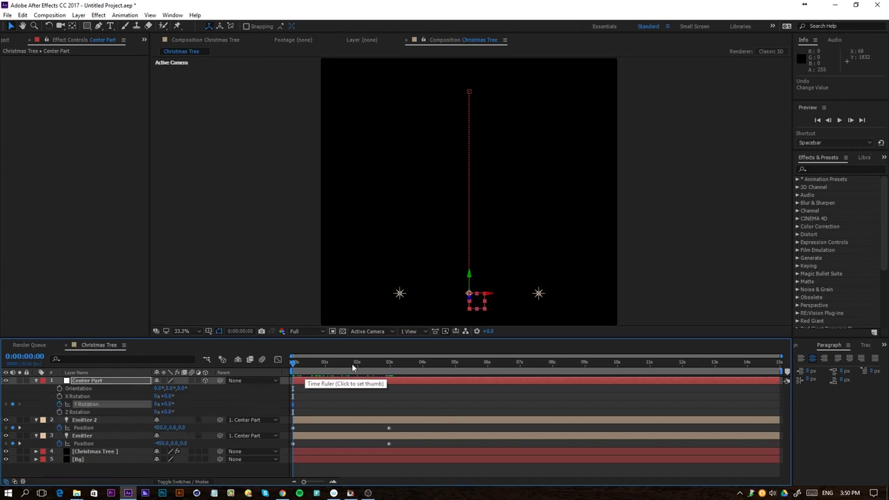
{"action": "left_click_drag", "start_coordinate": [352, 368], "coordinate": [391, 374]}
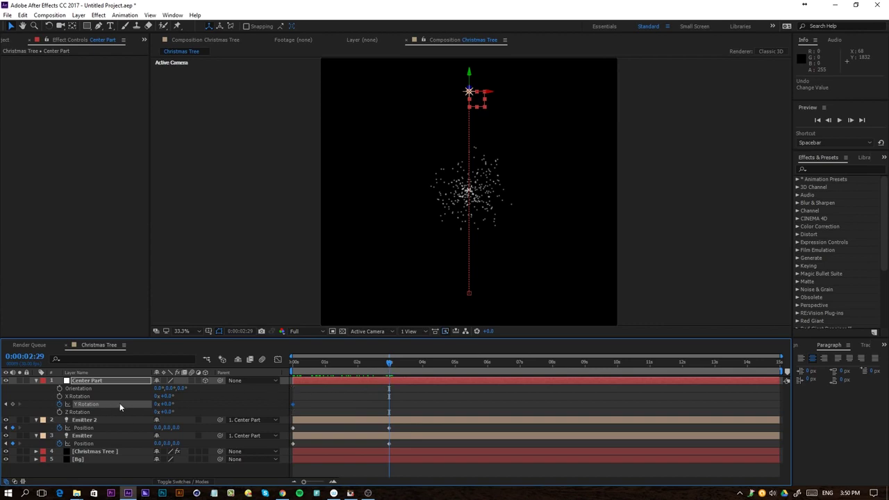
{"action": "left_click", "coordinate": [157, 403]}
{"action": "type", "text": "3"}
{"action": "key", "text": "space"}
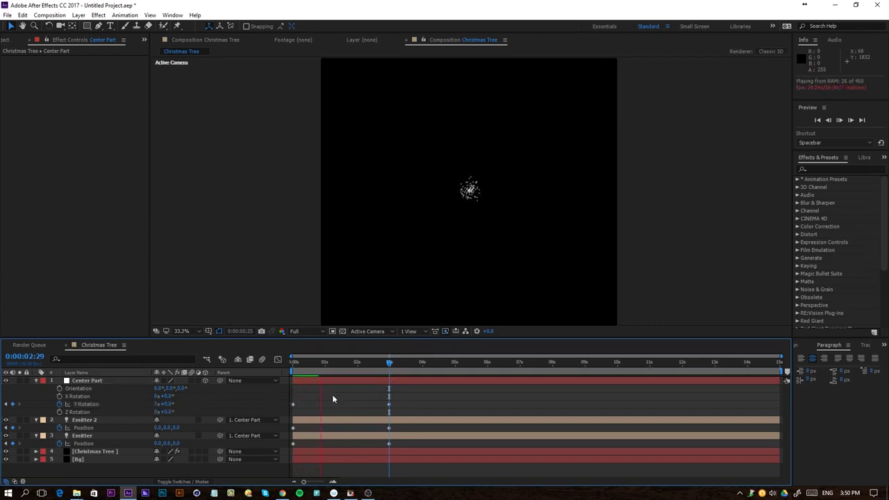
{"action": "left_click_drag", "start_coordinate": [313, 363], "coordinate": [324, 396]}
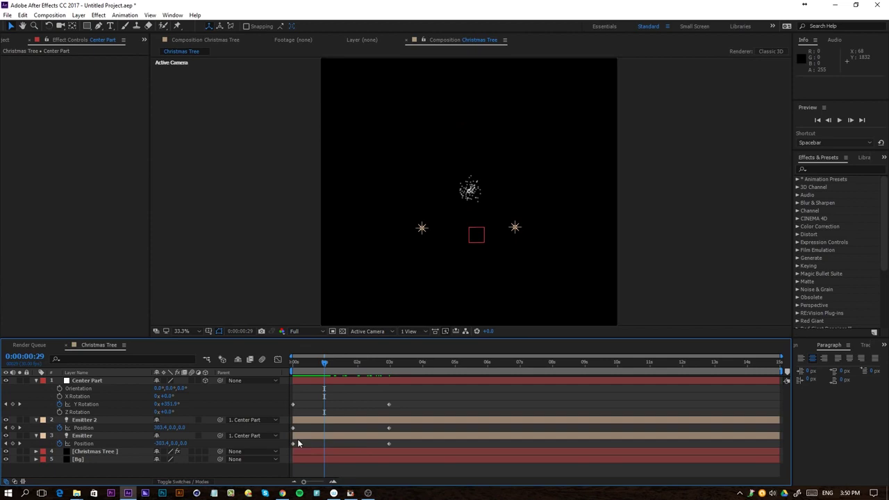
Add a camera layer and try shifting its Y position while checking the emitter lights' motion.
{"action": "right_click", "coordinate": [247, 471]}
{"action": "mouse_move", "coordinate": [270, 379]}
{"action": "left_click", "coordinate": [172, 424]}
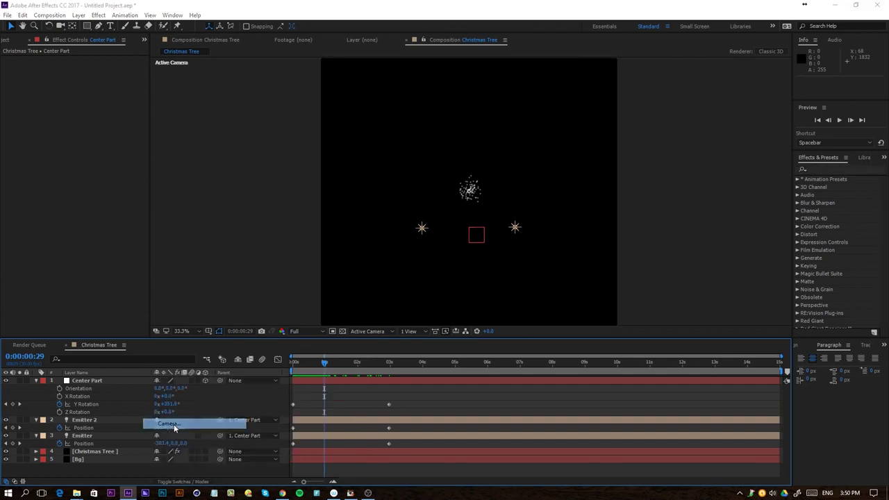
{"action": "left_click", "coordinate": [536, 342]}
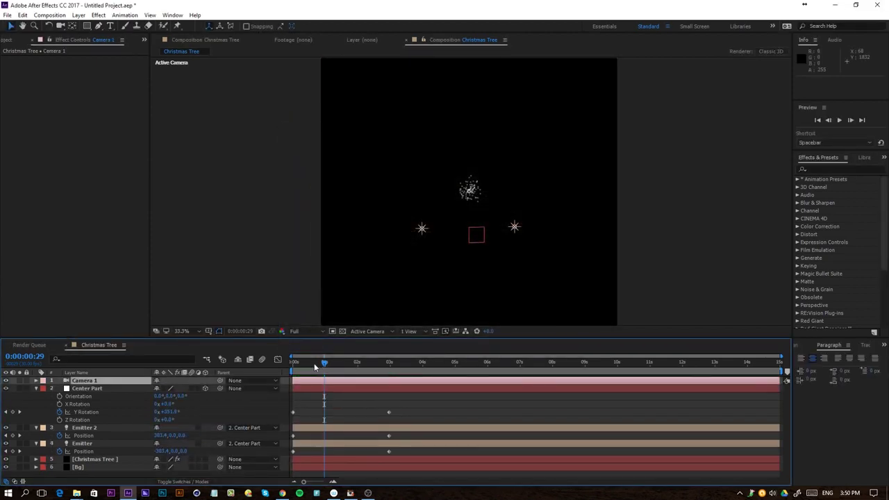
{"action": "left_click_drag", "start_coordinate": [316, 367], "coordinate": [339, 382]}
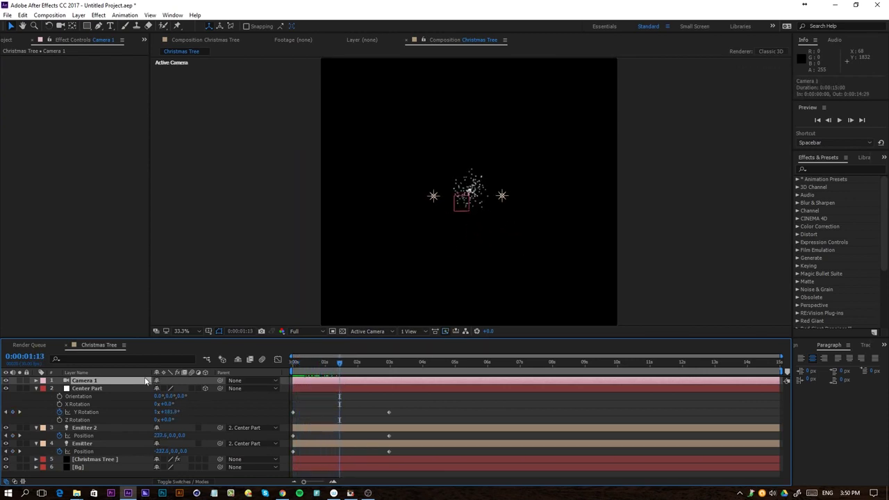
{"action": "key", "text": "p"}
{"action": "left_click_drag", "start_coordinate": [170, 389], "coordinate": [191, 389]}
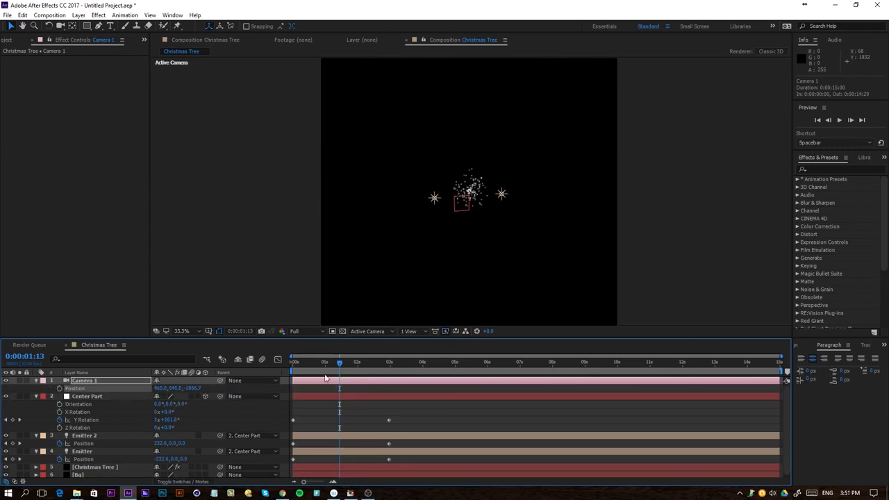
Try a Y position of 1395 on the camera to review the lights' spin, and delete the camera layer.
{"action": "key", "text": "Home"}
{"action": "key", "text": "space"}
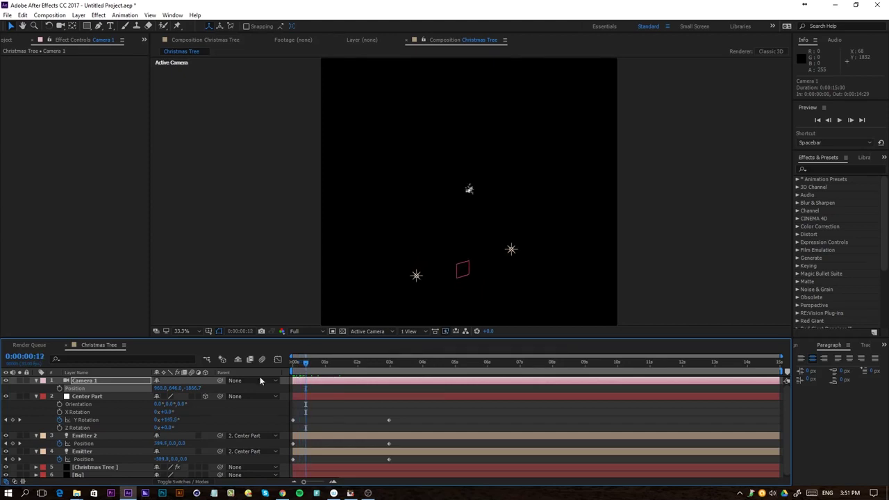
{"action": "left_click_drag", "start_coordinate": [176, 388], "coordinate": [370, 400]}
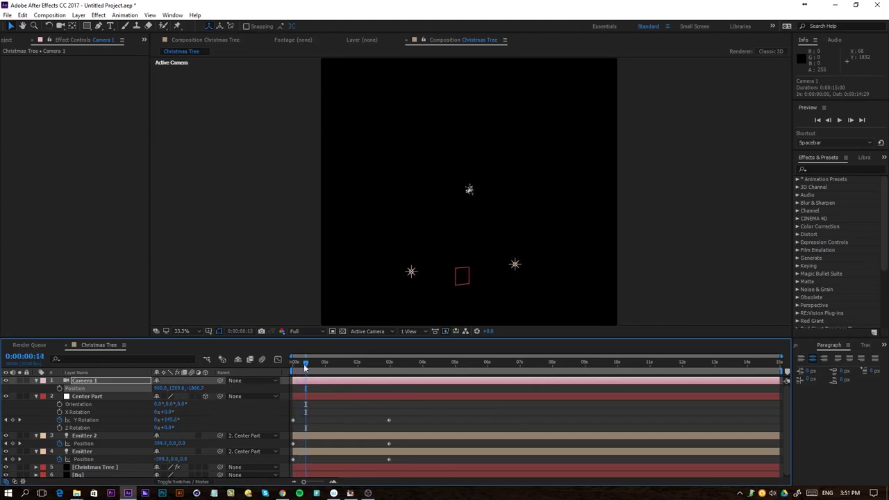
{"action": "left_click_drag", "start_coordinate": [303, 364], "coordinate": [247, 371]}
{"action": "key", "text": "space"}
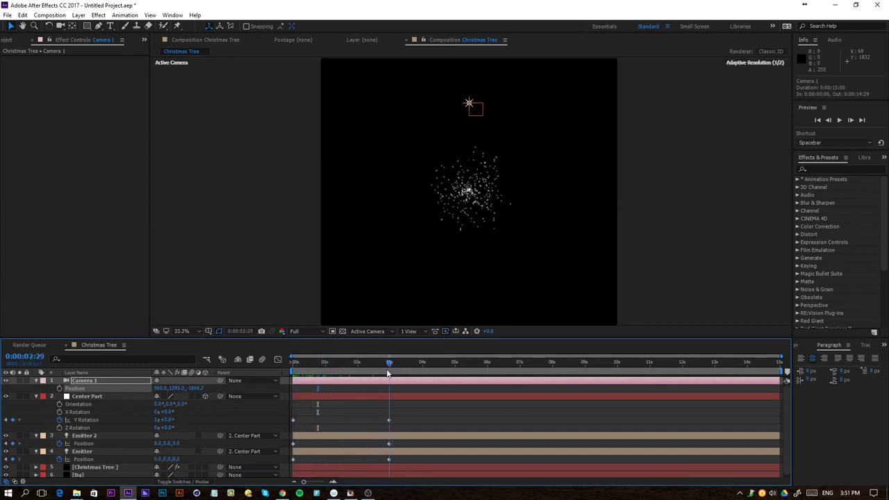
{"action": "left_click_drag", "start_coordinate": [332, 383], "coordinate": [229, 397]}
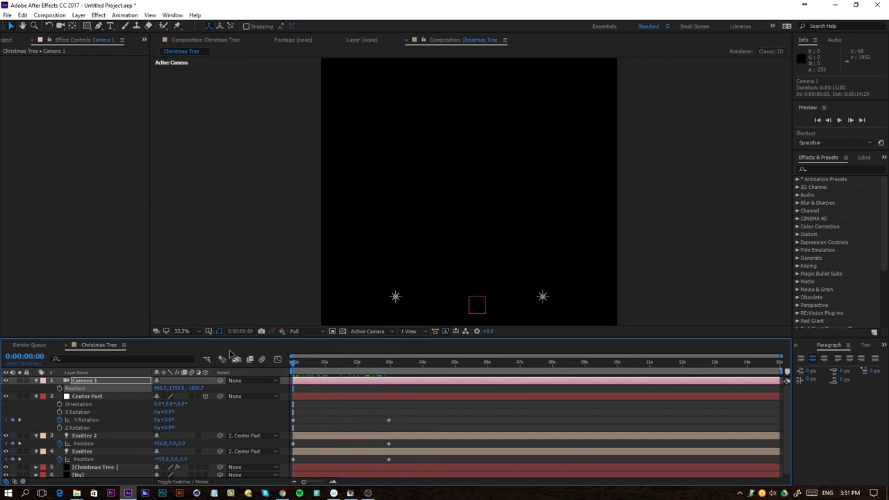
{"action": "left_click", "coordinate": [82, 388]}
{"action": "key", "text": "Delete"}
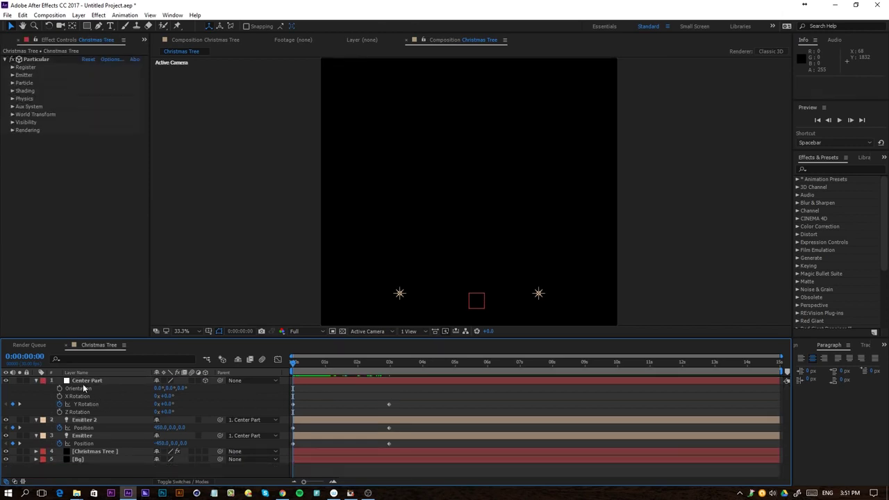
Collapse the properties of the Center Part, Emitter 2 and Emitter layers in the timeline.
{"action": "left_click", "coordinate": [83, 389]}
{"action": "left_click", "coordinate": [36, 380]}
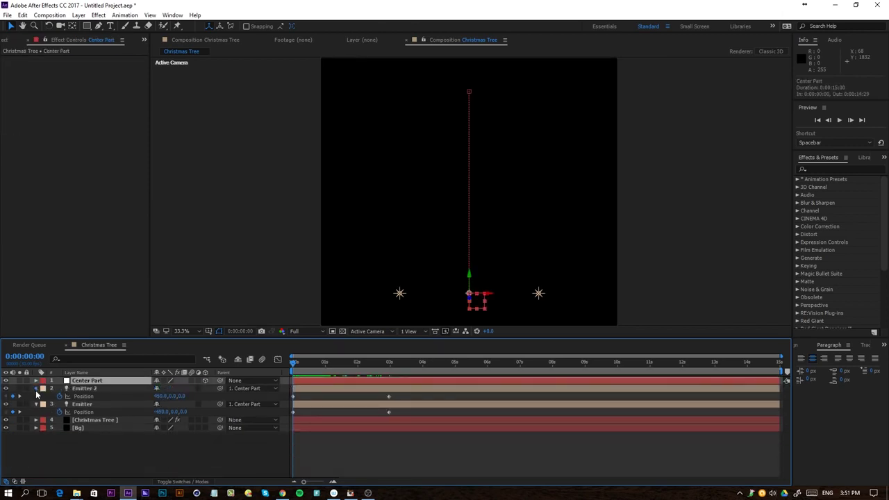
{"action": "left_click", "coordinate": [37, 388]}
{"action": "left_click", "coordinate": [36, 396]}
{"action": "right_click", "coordinate": [81, 447]}
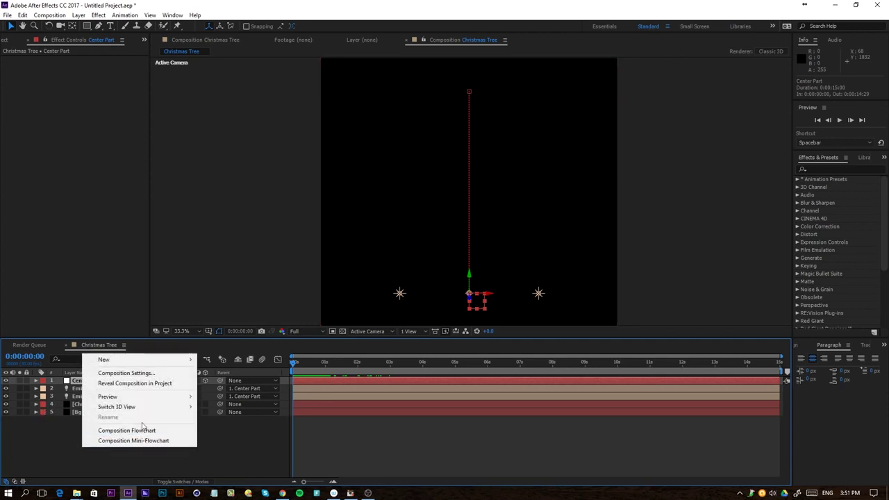
Set the Christmas Tree layer's Particular emitter type to Light(s) and preview the particles.
{"action": "left_click", "coordinate": [70, 405]}
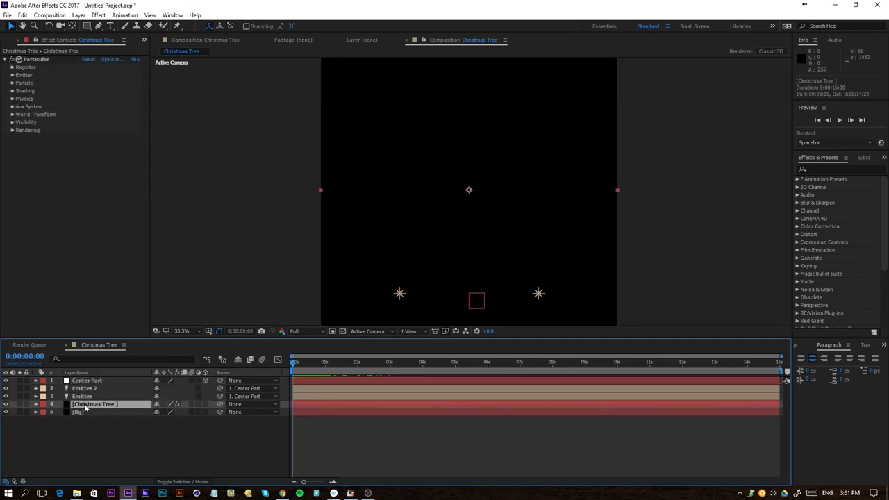
{"action": "left_click", "coordinate": [12, 75]}
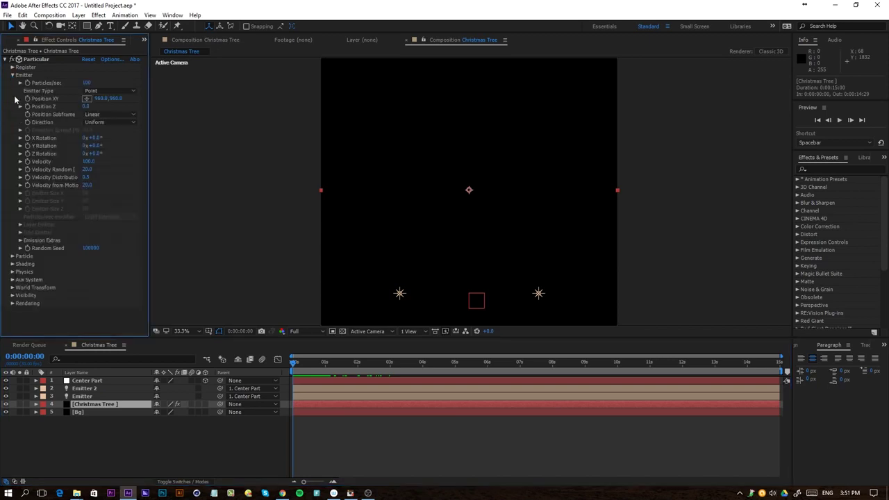
{"action": "left_click", "coordinate": [101, 91]}
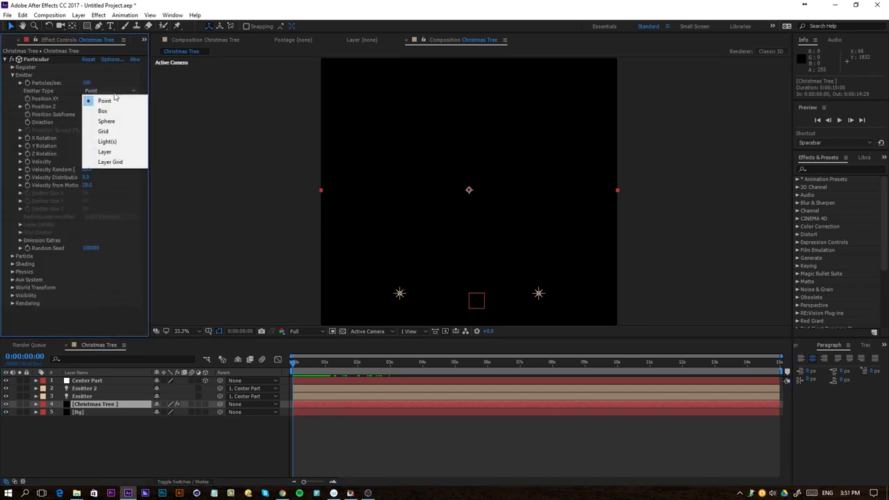
{"action": "left_click", "coordinate": [121, 148]}
{"action": "key", "text": "space"}
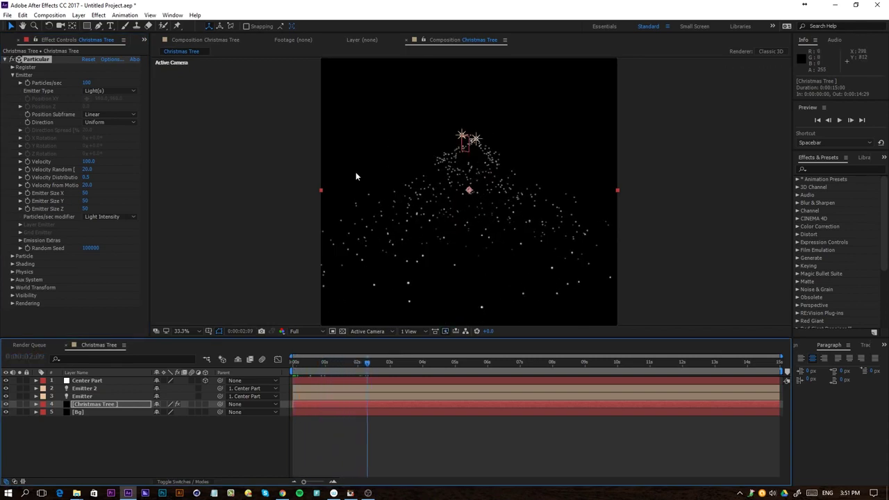
Set Particular's Velocity Random, Velocity Distribution and Velocity from Motion to 0 and preview the result.
{"action": "left_click", "coordinate": [87, 169]}
{"action": "type", "text": "0"}
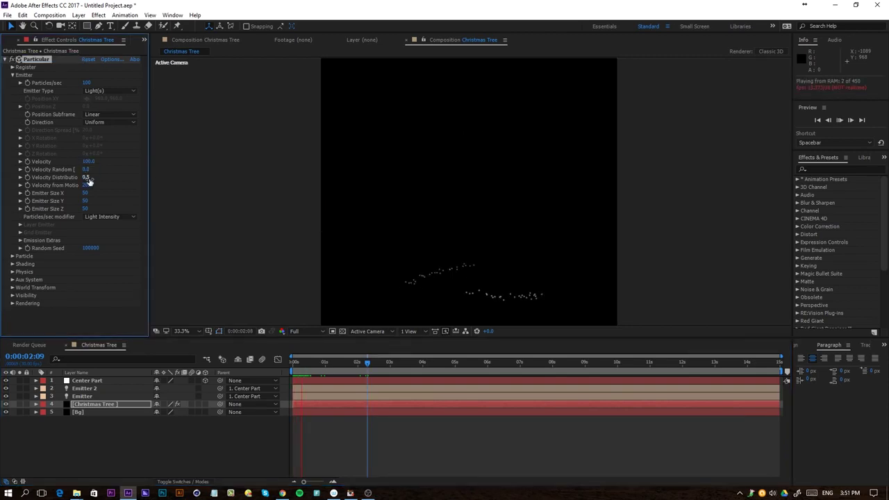
{"action": "left_click", "coordinate": [87, 184]}
{"action": "type", "text": "0"}
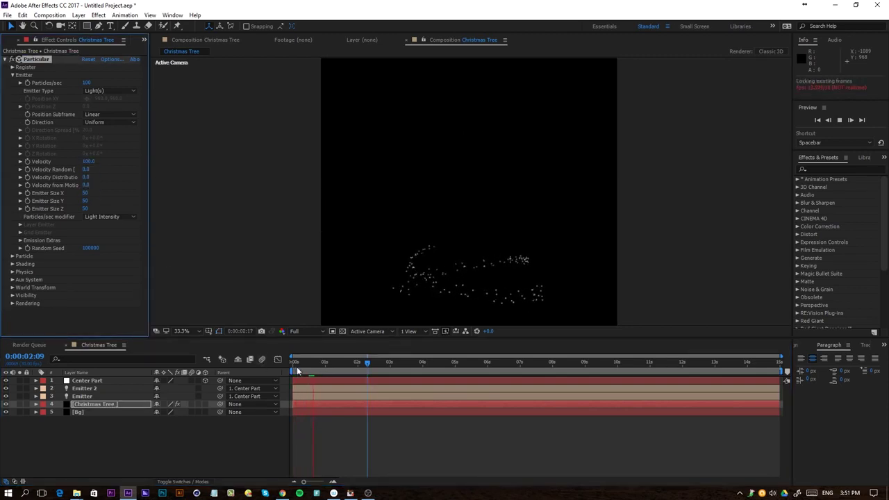
{"action": "left_click", "coordinate": [272, 362]}
{"action": "key", "text": "space"}
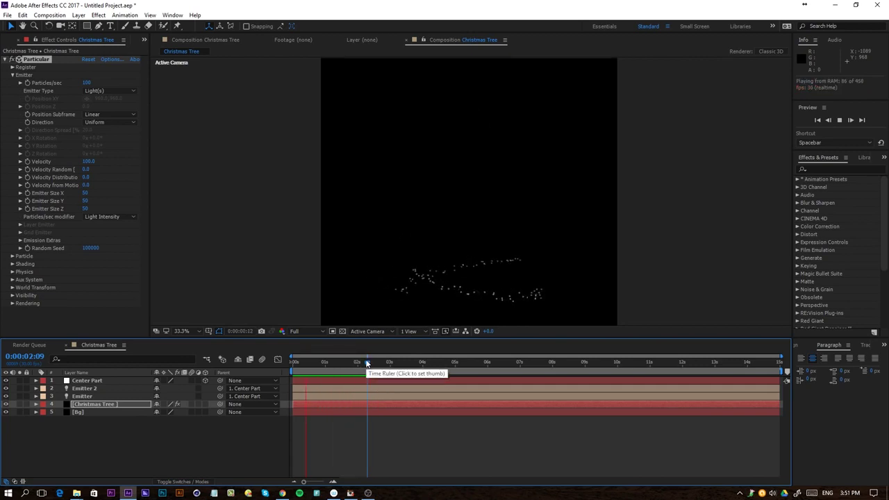
At 0:00:02:02, set Particular's particle Size to 3 and Size Random to 100%.
{"action": "left_click_drag", "start_coordinate": [366, 362], "coordinate": [358, 361]}
{"action": "left_click", "coordinate": [12, 257]}
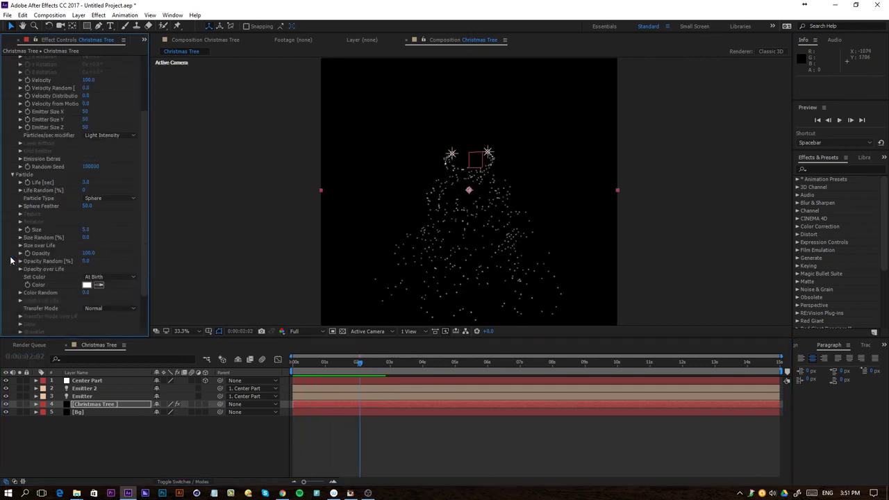
{"action": "left_click", "coordinate": [86, 230]}
{"action": "key", "text": "Return"}
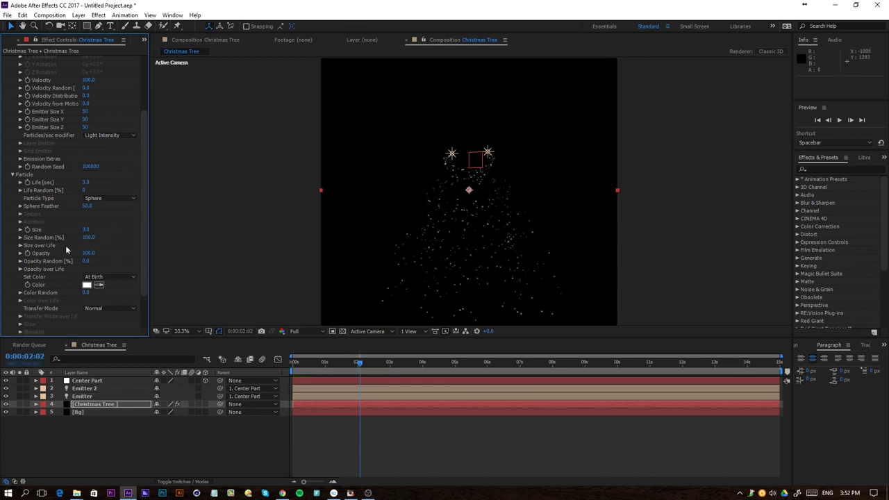
Make Particular's Opacity over Life a straight fade from full to zero and preview the animation.
{"action": "left_click", "coordinate": [20, 270]}
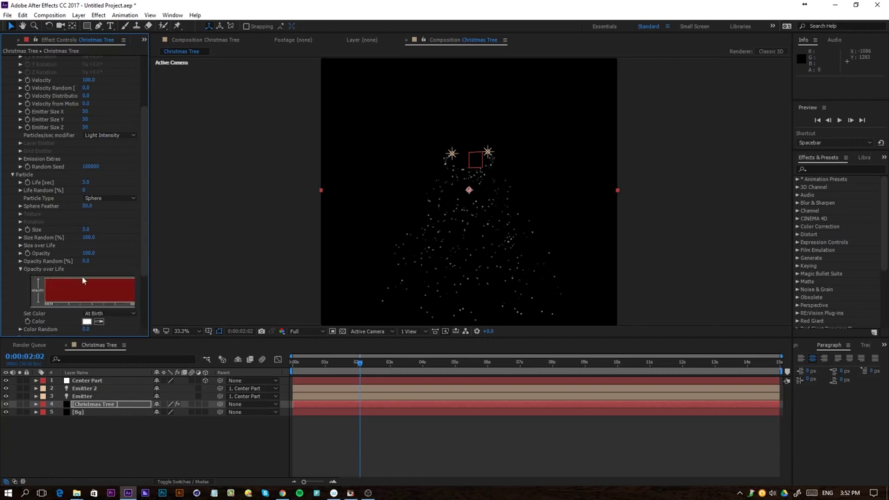
{"action": "left_click_drag", "start_coordinate": [148, 277], "coordinate": [189, 279]}
{"action": "left_click", "coordinate": [149, 286]}
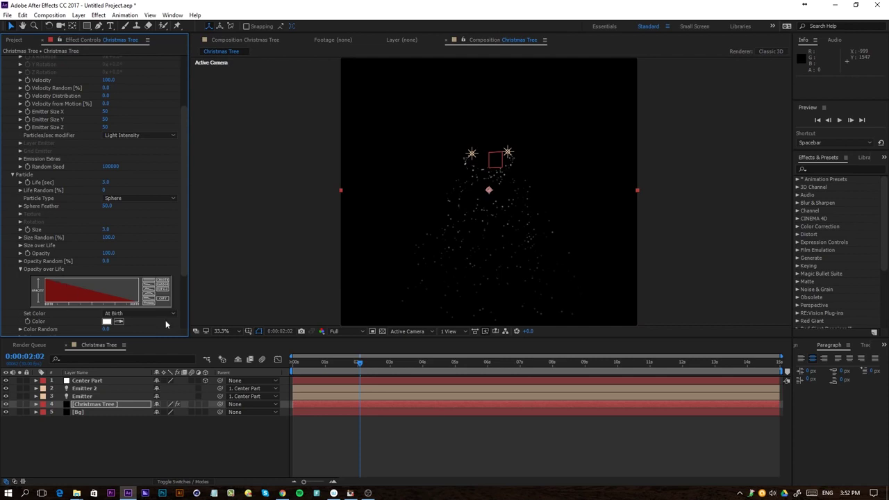
{"action": "left_click", "coordinate": [374, 429]}
{"action": "key", "text": "space"}
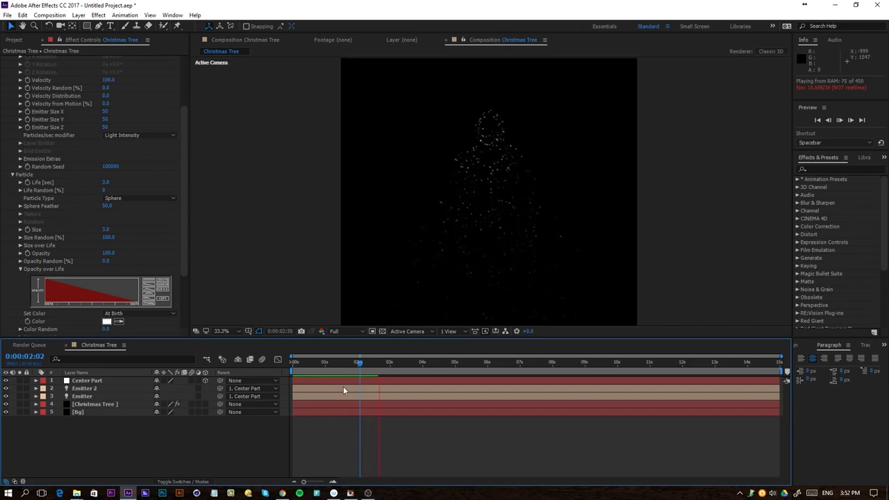
{"action": "key", "text": "space"}
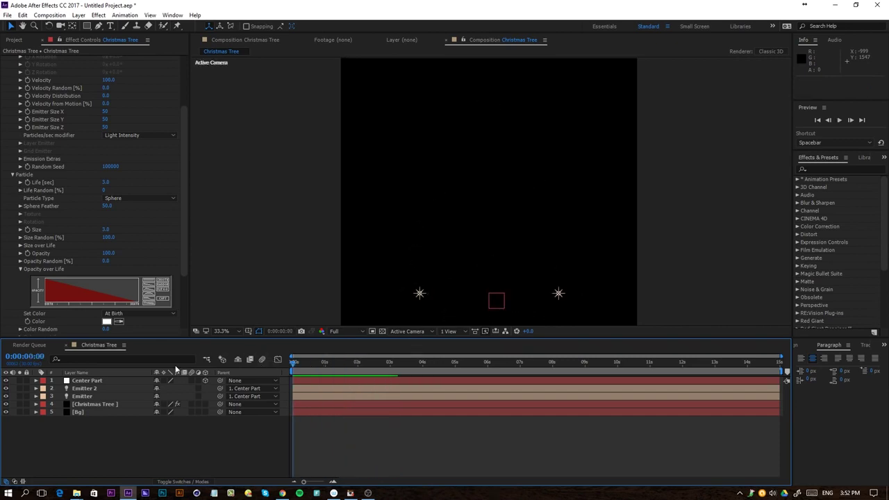
Duplicate the Christmas Tree layer and set the copy's Emitter Size X, Y and Z to 0.
{"action": "left_click", "coordinate": [72, 404]}
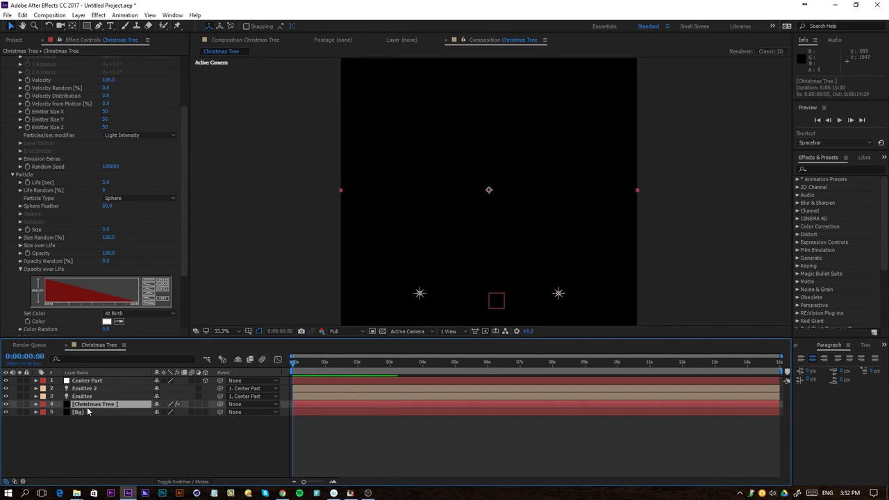
{"action": "key", "text": "ctrl+d"}
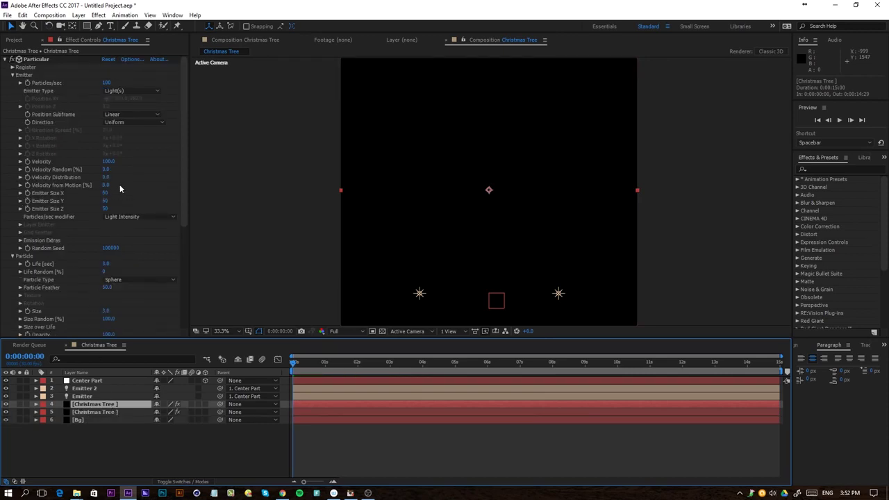
{"action": "left_click", "coordinate": [106, 193]}
{"action": "type", "text": "0"}
{"action": "key", "text": "Tab"}
{"action": "type", "text": "0"}
{"action": "key", "text": "Tab"}
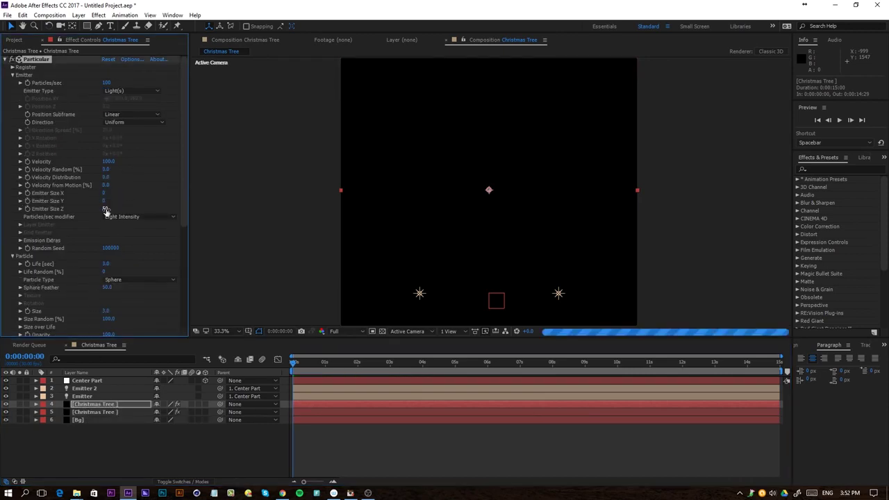
{"action": "type", "text": "0"}
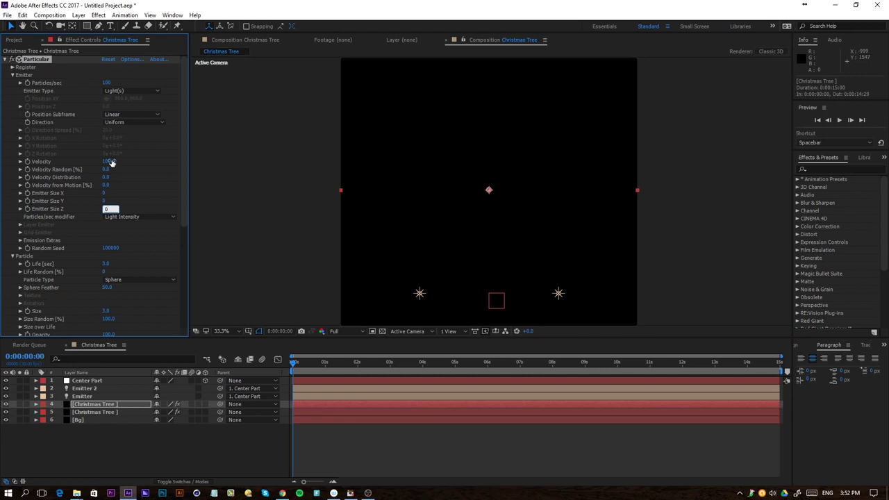
Set the duplicated Christmas Tree layer's particle Velocity to 0 and preview from the first frame.
{"action": "left_click", "coordinate": [109, 161]}
{"action": "type", "text": "1000"}
{"action": "left_click", "coordinate": [142, 182]}
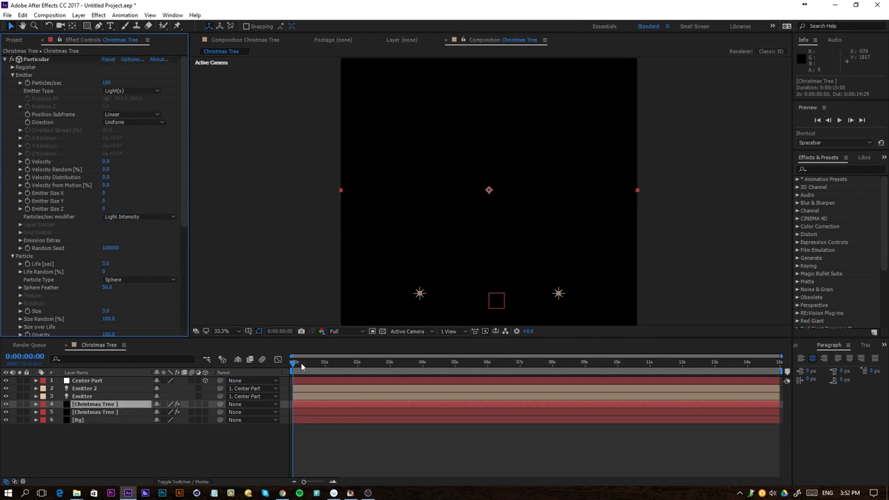
{"action": "left_click_drag", "start_coordinate": [301, 367], "coordinate": [254, 366]}
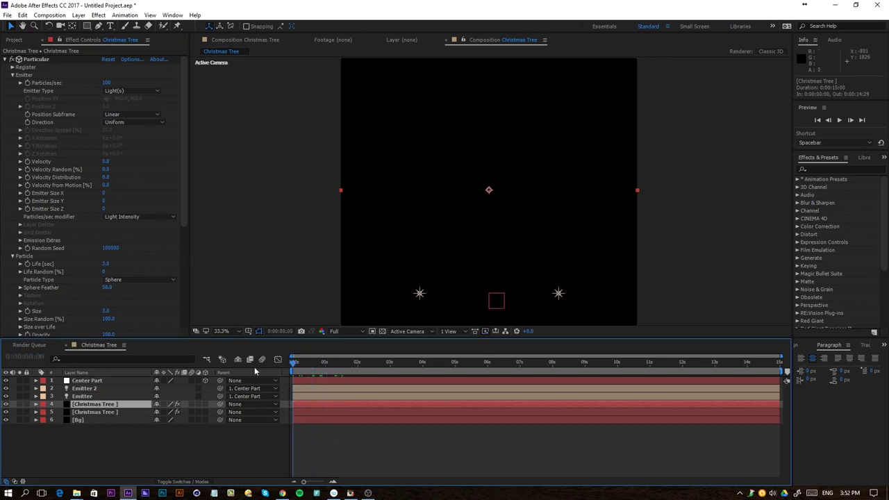
{"action": "key", "text": "space"}
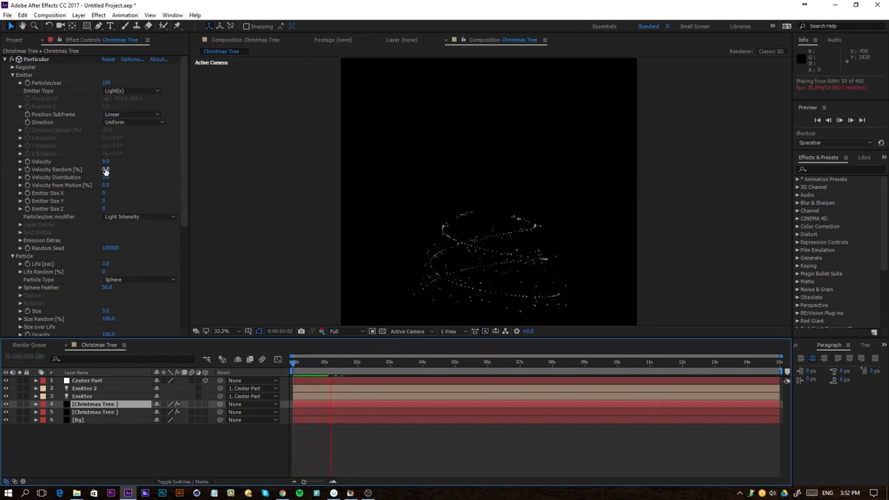
Set the lower Christmas Tree layer's particle Velocity Random to 30%.
{"action": "left_click", "coordinate": [295, 362]}
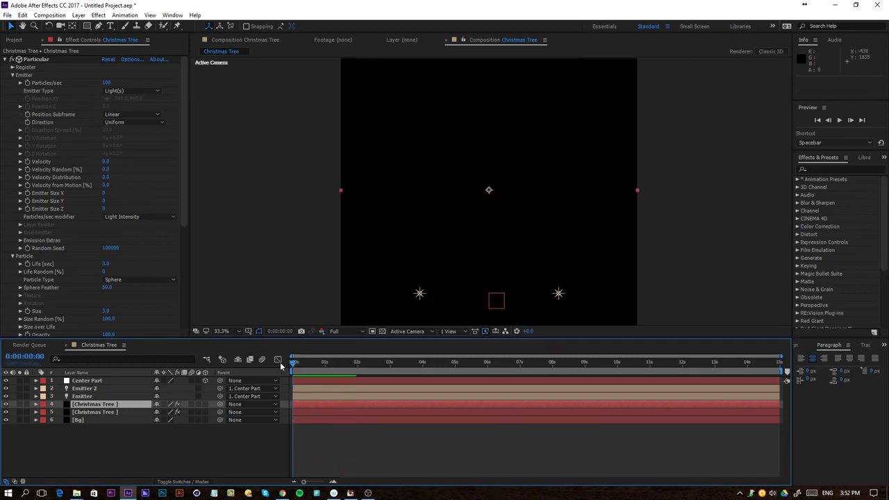
{"action": "left_click", "coordinate": [118, 413]}
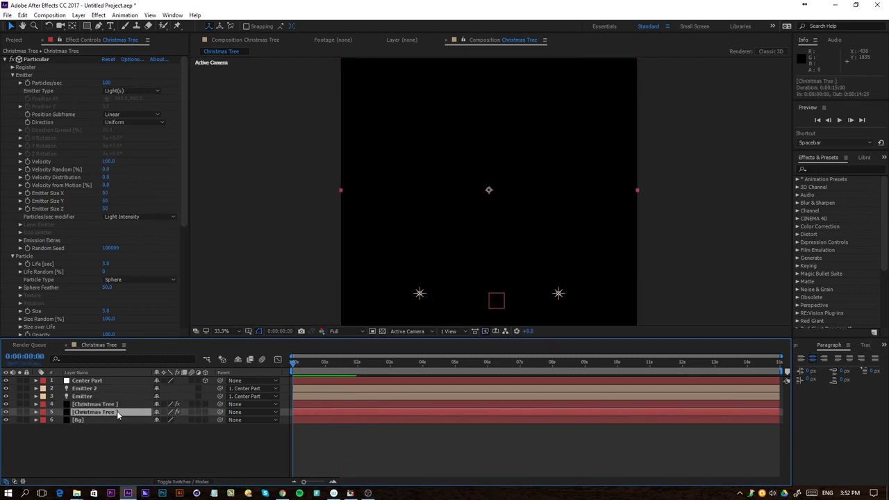
{"action": "left_click", "coordinate": [106, 169]}
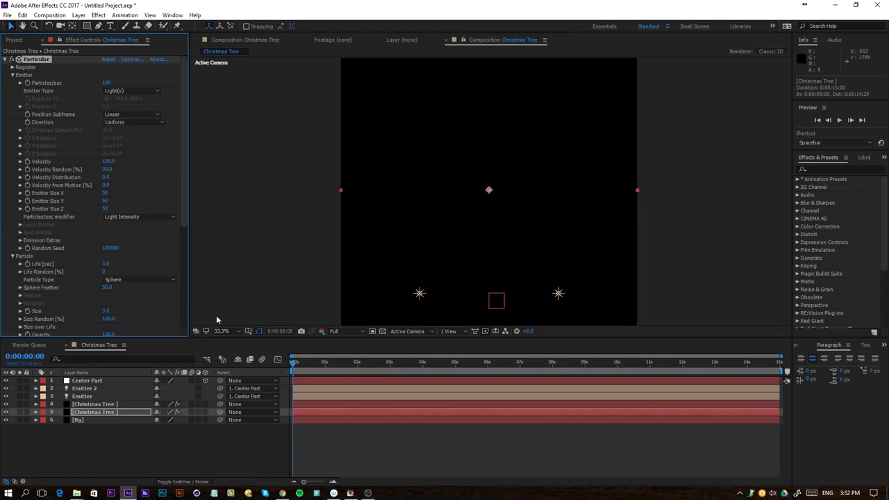
Preview the animation with the upper Christmas Tree layer selected and park the current time at 0:00:02:13.
{"action": "left_click", "coordinate": [113, 404]}
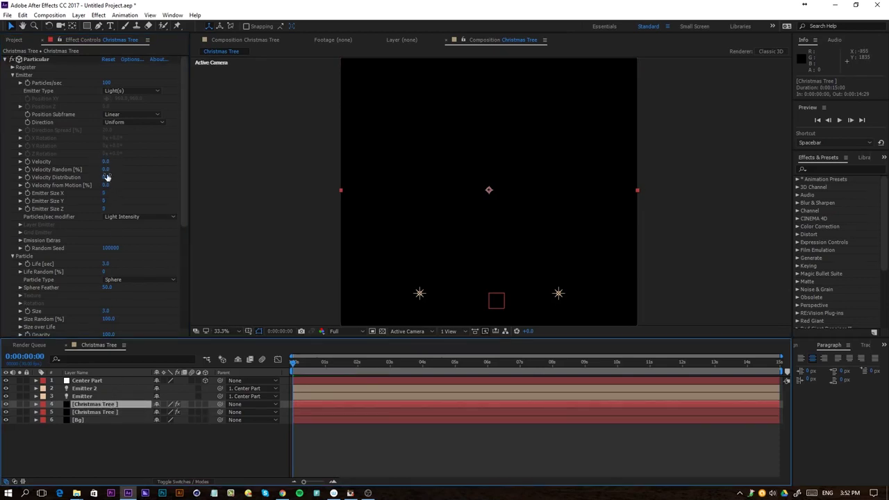
{"action": "key", "text": "space"}
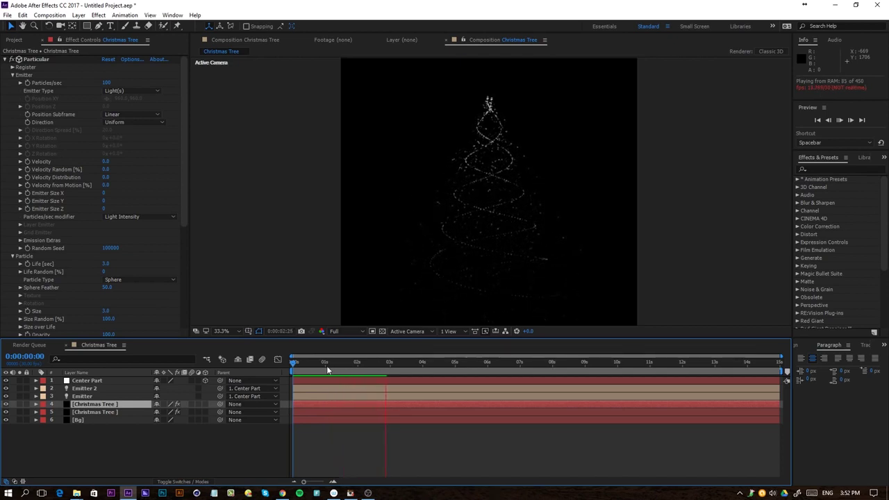
{"action": "left_click", "coordinate": [350, 363]}
{"action": "mouse_move", "coordinate": [356, 363]}
{"action": "left_mouse_down"}
{"action": "mouse_move", "coordinate": [399, 365]}
{"action": "mouse_move", "coordinate": [371, 370]}
{"action": "left_mouse_up"}
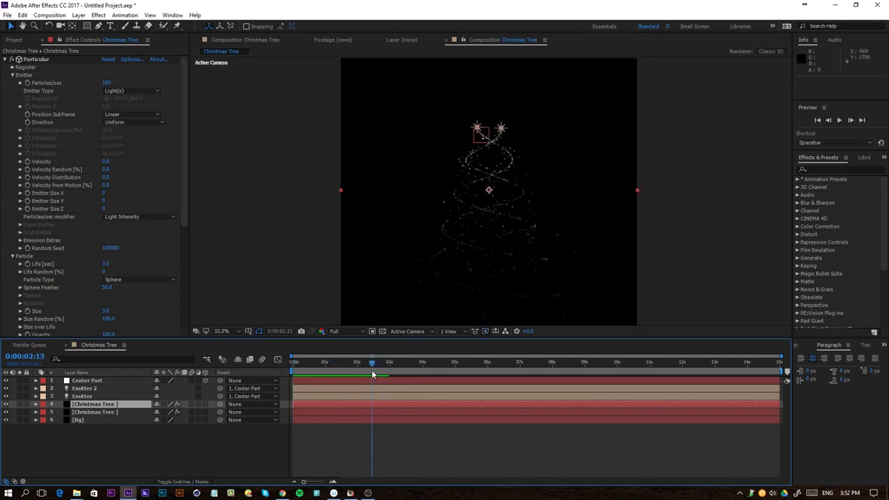
Try a Particles/sec value of 1490 on the upper Christmas Tree layer.
{"action": "left_click", "coordinate": [107, 81]}
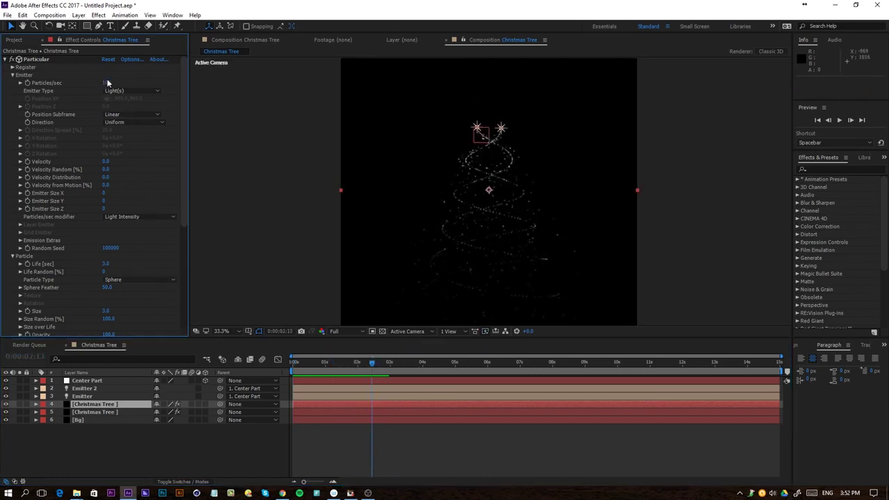
{"action": "type", "text": "1490"}
{"action": "key", "text": "Return"}
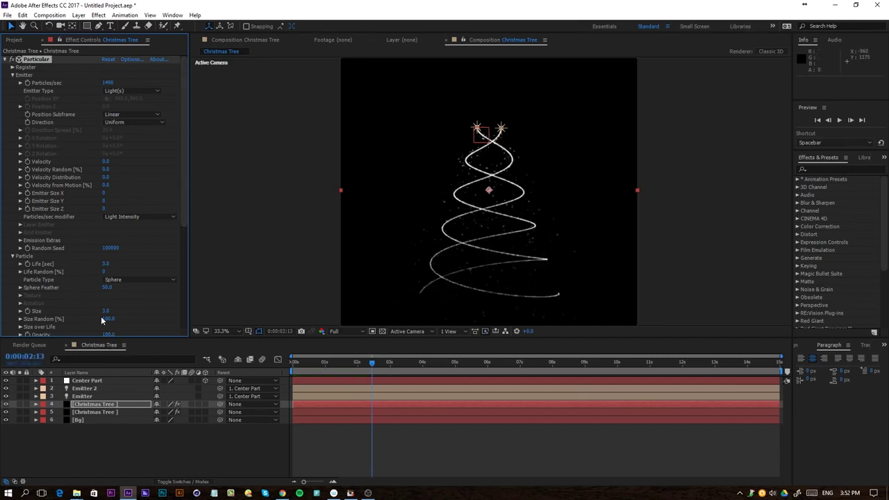
Set the upper Christmas Tree layer's Particles/sec to 200.
{"action": "left_click", "coordinate": [106, 82]}
{"action": "type", "text": "200"}
{"action": "key", "text": "Return"}
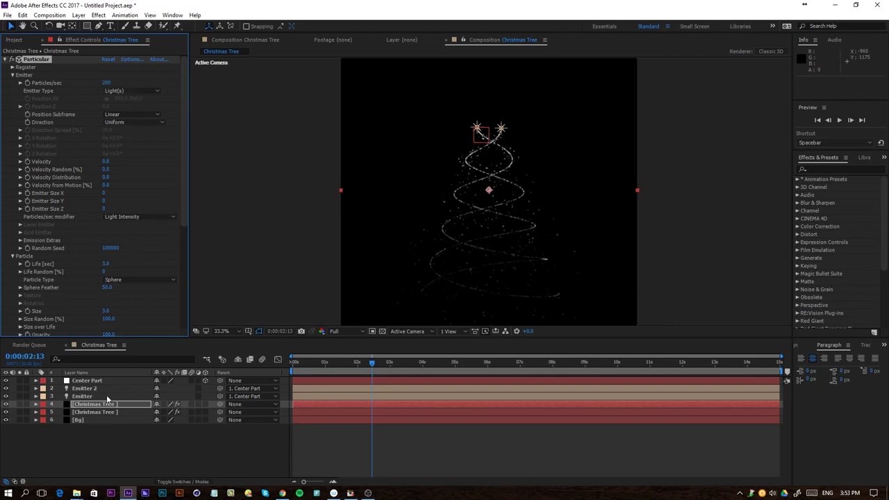
Give the Center Part, Emitter 2 and Emitter layers a Blue label colour.
{"action": "left_click", "coordinate": [88, 395]}
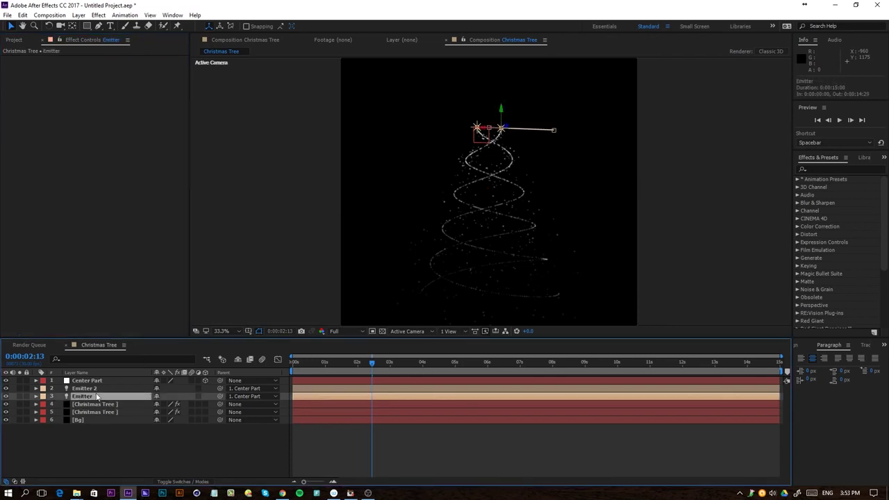
{"action": "left_click", "coordinate": [90, 389], "text": "shift"}
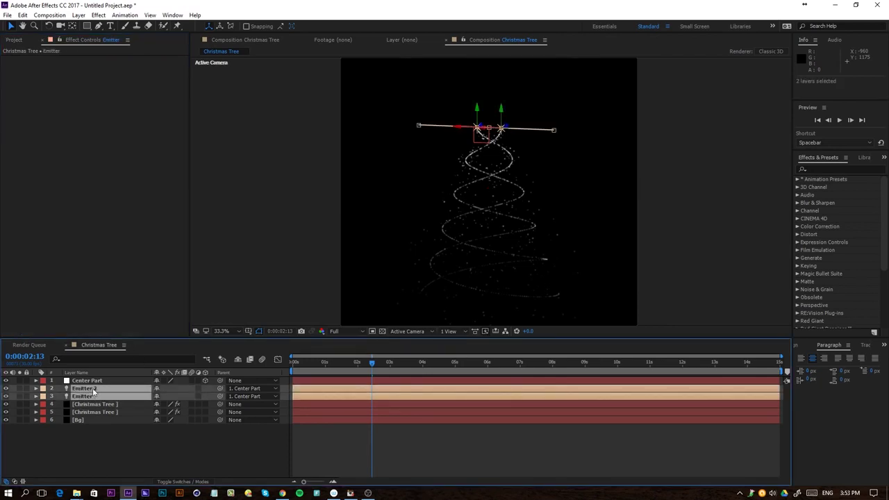
{"action": "left_click", "coordinate": [85, 380], "text": "shift"}
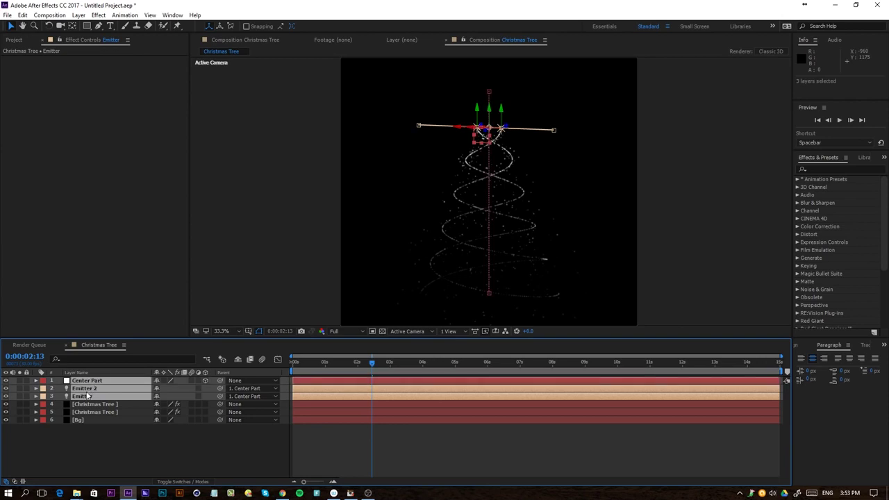
{"action": "left_click", "coordinate": [42, 388]}
{"action": "left_click", "coordinate": [105, 297]}
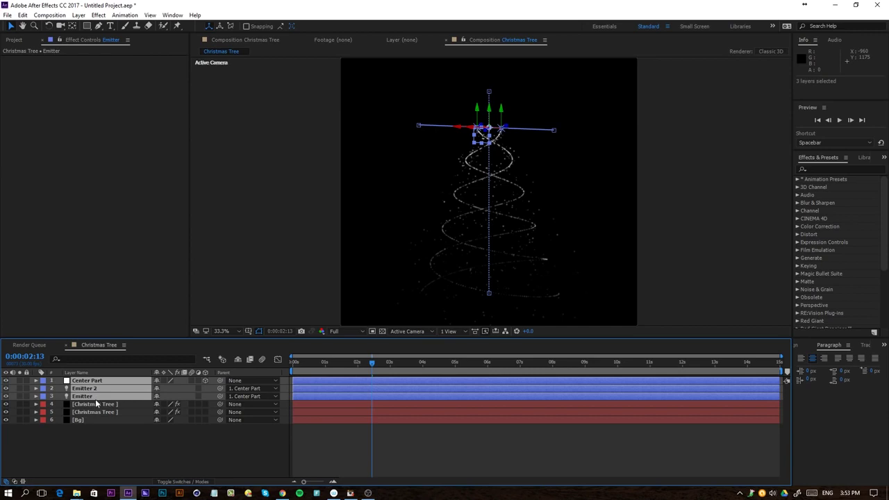
Duplicate the three blue-labelled layers and group the copies at the head of the layer stack with a Yellow label.
{"action": "key", "text": "ctrl+d"}
{"action": "mouse_move", "coordinate": [94, 396]}
{"action": "left_mouse_down"}
{"action": "mouse_move", "coordinate": [108, 391]}
{"action": "mouse_move", "coordinate": [103, 385]}
{"action": "left_mouse_up"}
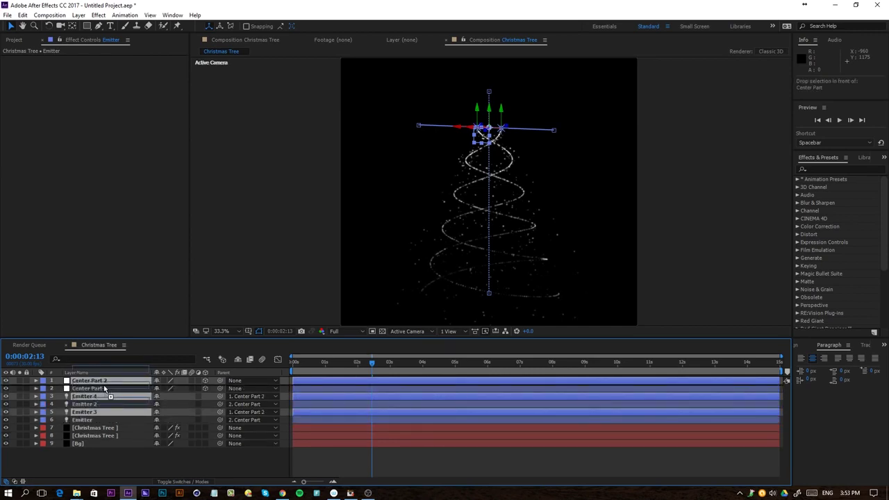
{"action": "left_click", "coordinate": [45, 386]}
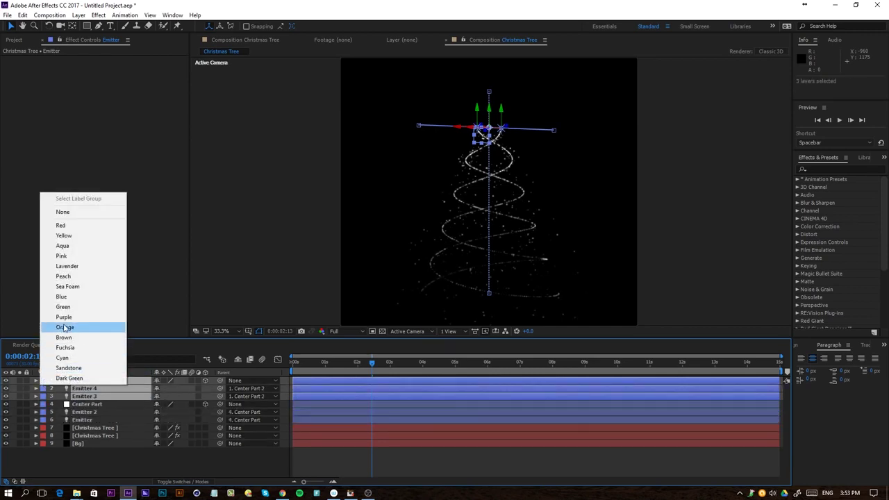
{"action": "left_click", "coordinate": [63, 235]}
{"action": "left_click", "coordinate": [83, 455]}
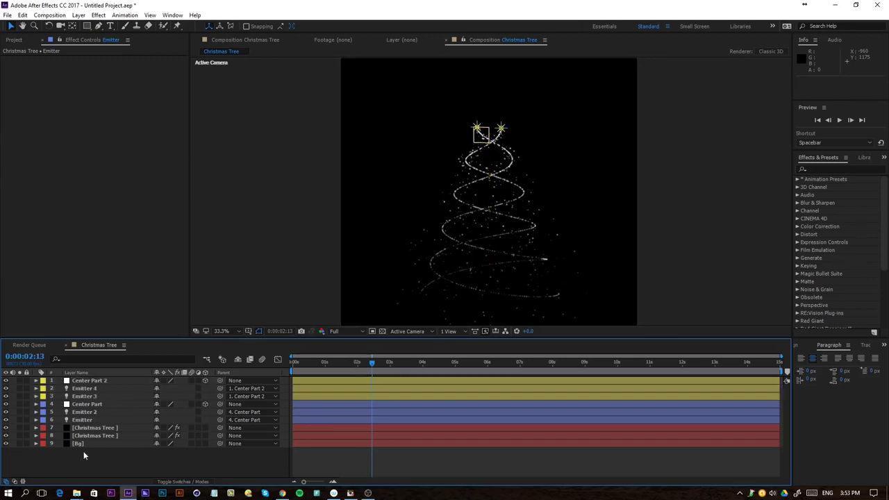
Rename both duplicated lights, Emitter 3 and Emitter 4, to Light.
{"action": "left_click", "coordinate": [86, 394]}
{"action": "key", "text": "Return"}
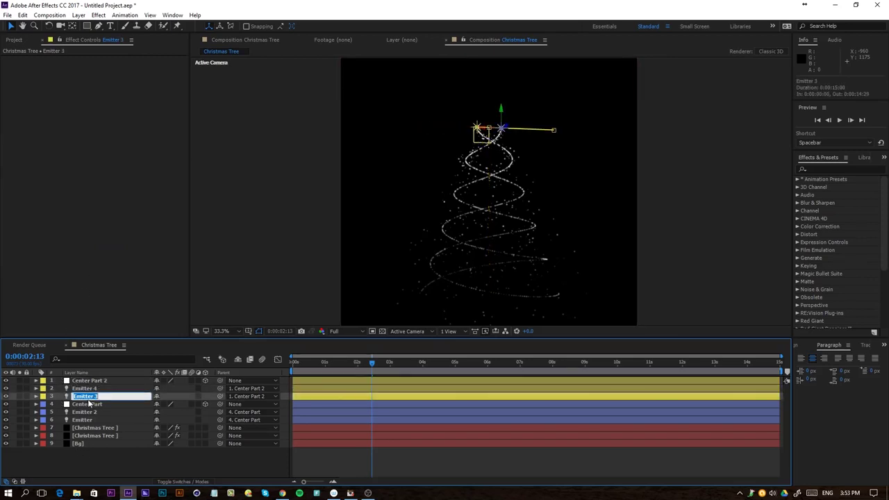
{"action": "type", "text": "Light"}
{"action": "key", "text": "Return"}
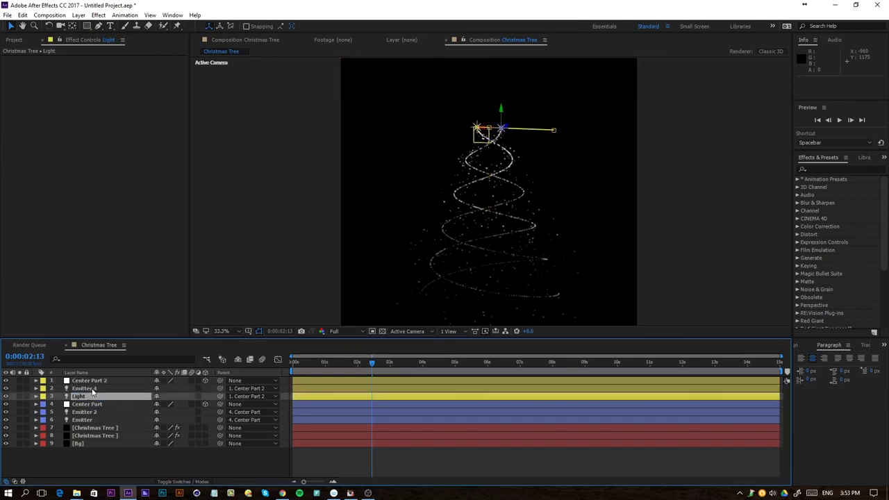
{"action": "left_click", "coordinate": [91, 389]}
{"action": "key", "text": "Return"}
{"action": "type", "text": "Light"}
{"action": "key", "text": "Return"}
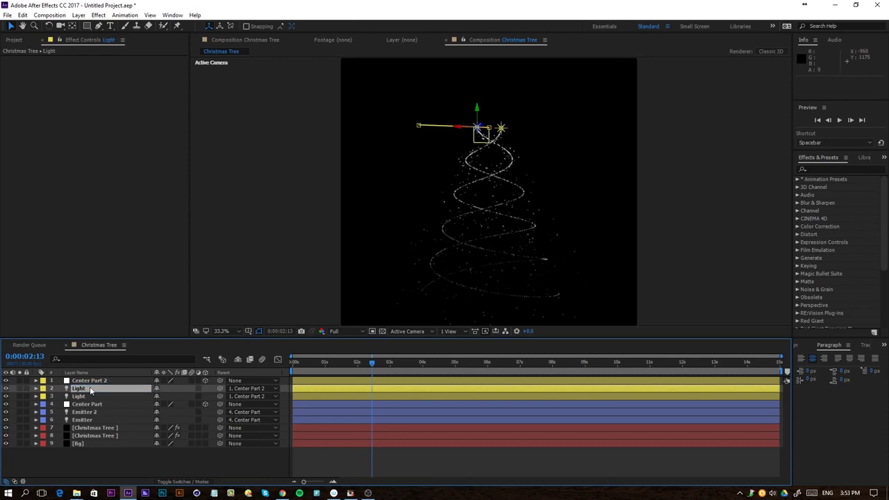
Duplicate the upper Christmas Tree layer, label the copy Yellow and place it directly below the two Light layers.
{"action": "left_click", "coordinate": [94, 382]}
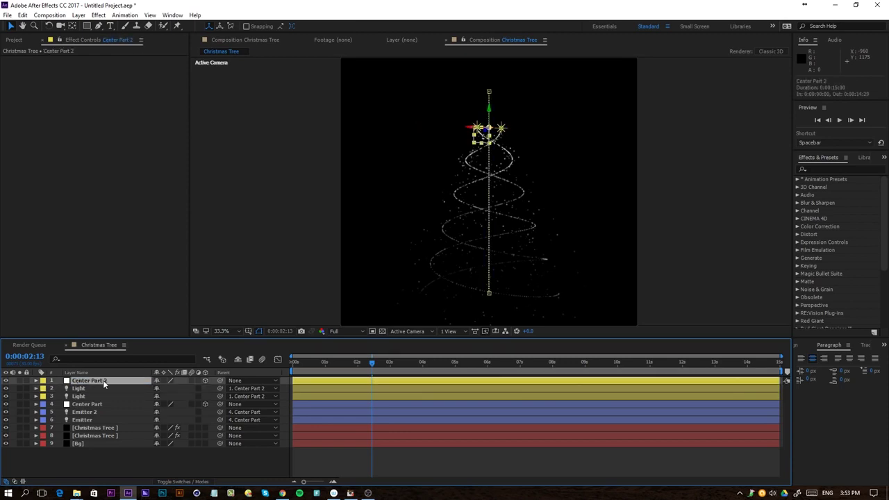
{"action": "left_click", "coordinate": [85, 428]}
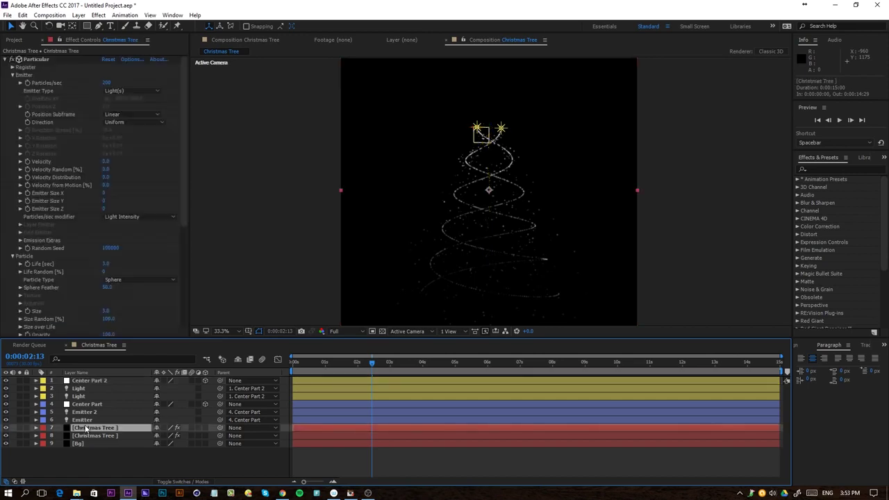
{"action": "key", "text": "ctrl+d"}
{"action": "left_click", "coordinate": [44, 429]}
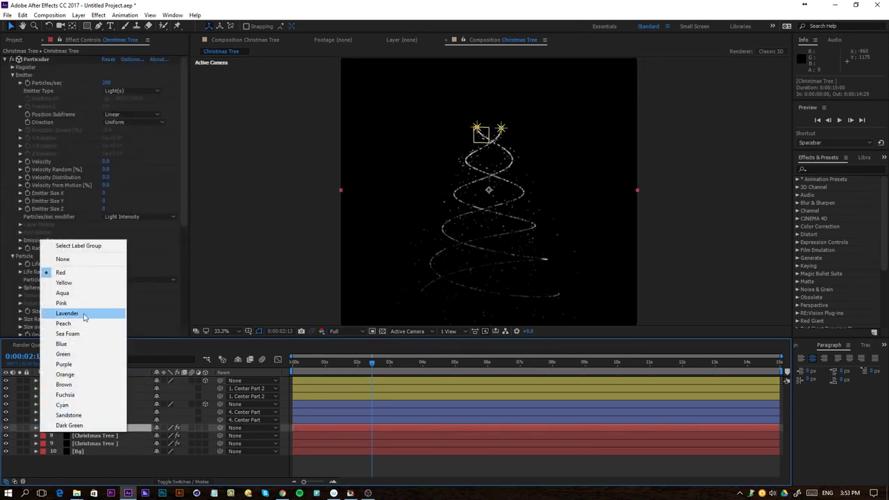
{"action": "left_click", "coordinate": [91, 285]}
{"action": "left_click_drag", "start_coordinate": [97, 428], "coordinate": [61, 397]}
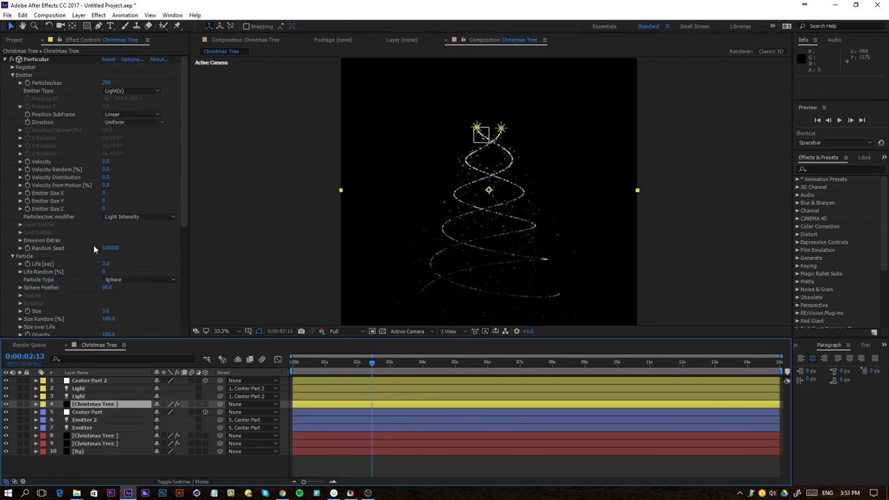
In the yellow Christmas Tree layer's Particular options, set the light emitter name prefix to Light.
{"action": "left_click", "coordinate": [132, 59]}
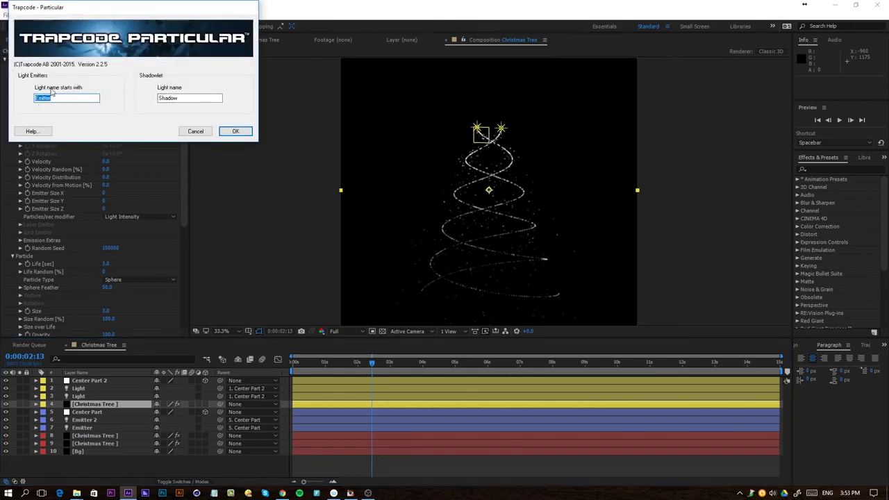
{"action": "left_click_drag", "start_coordinate": [73, 100], "coordinate": [2, 93]}
{"action": "type", "text": "Light"}
{"action": "left_click", "coordinate": [235, 131]}
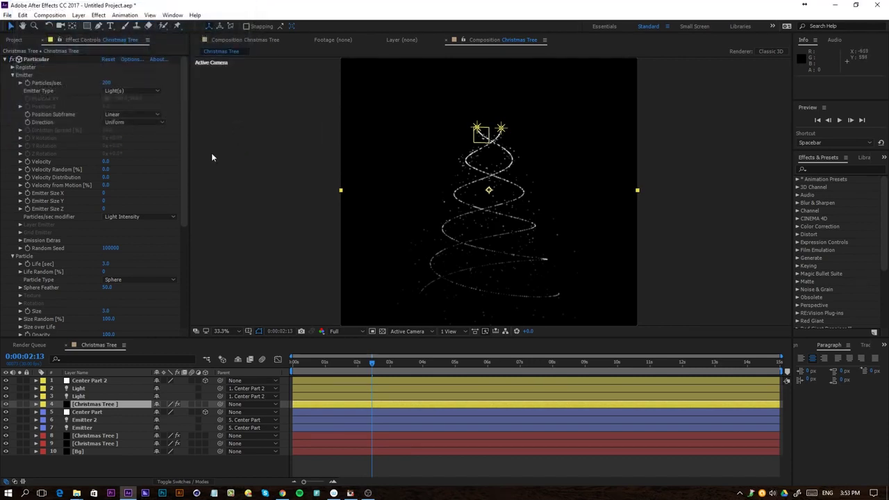
Shift the Center Part 2 null and both Light layers one frame later in time.
{"action": "left_click", "coordinate": [98, 387]}
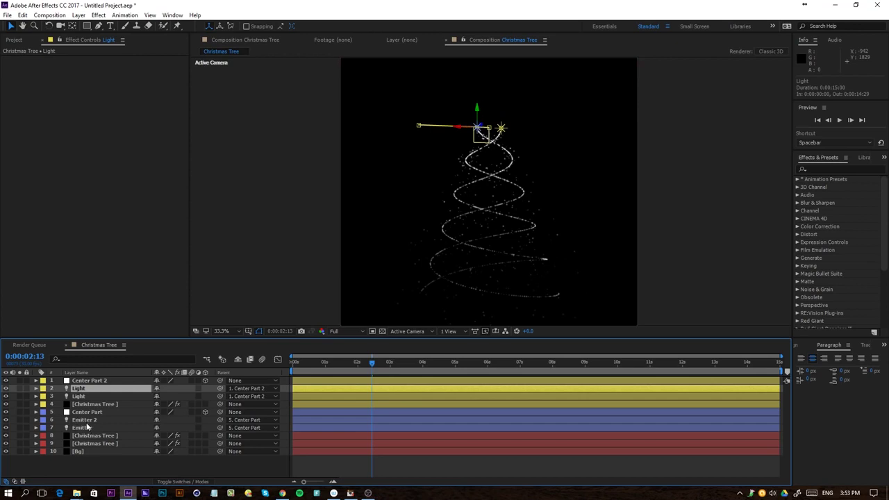
{"action": "left_click", "coordinate": [103, 381]}
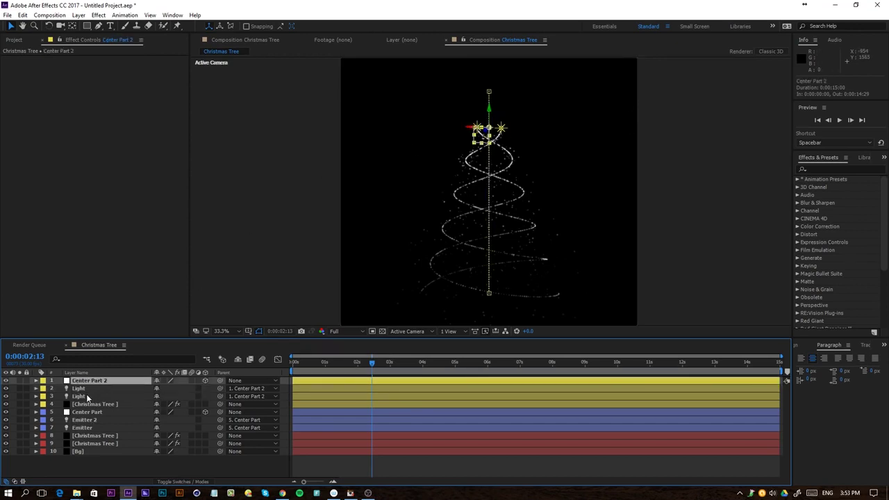
{"action": "left_click", "coordinate": [89, 396], "text": "shift"}
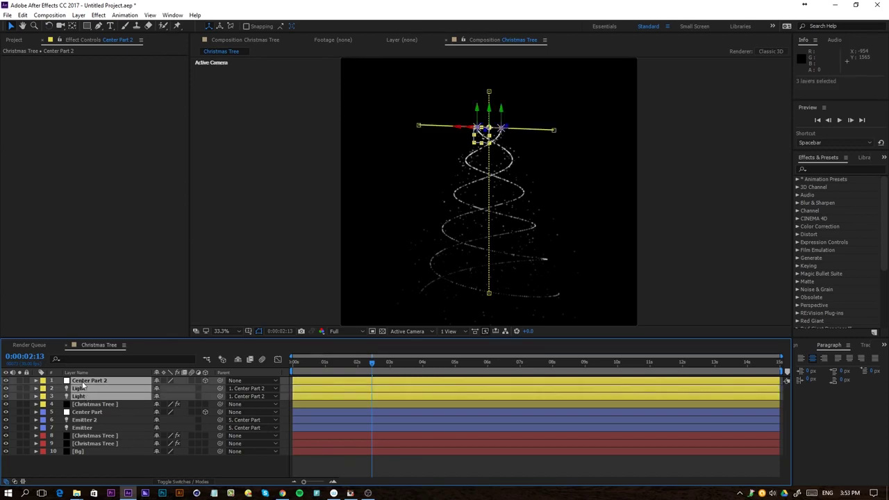
{"action": "key", "text": "u"}
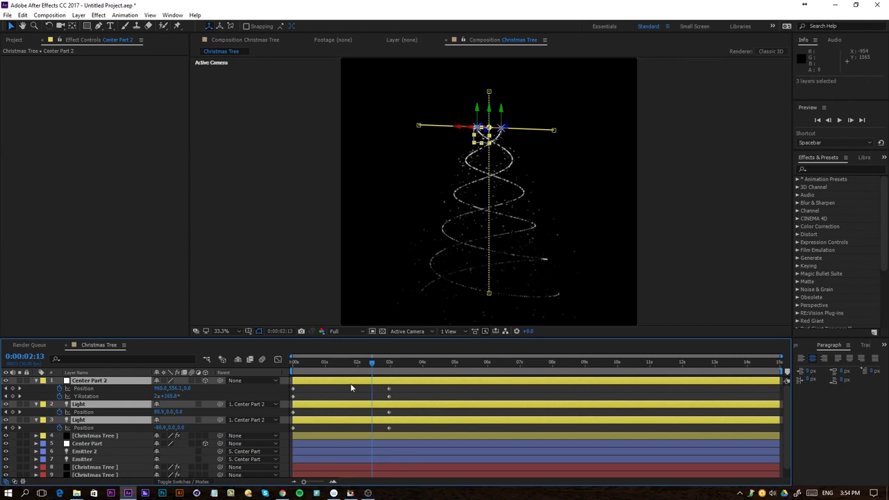
{"action": "key", "text": "u"}
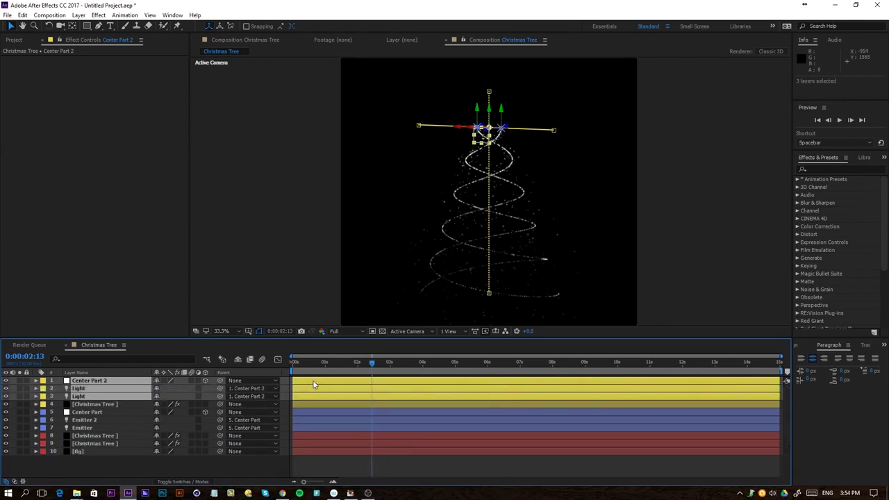
{"action": "left_click_drag", "start_coordinate": [313, 384], "coordinate": [314, 387]}
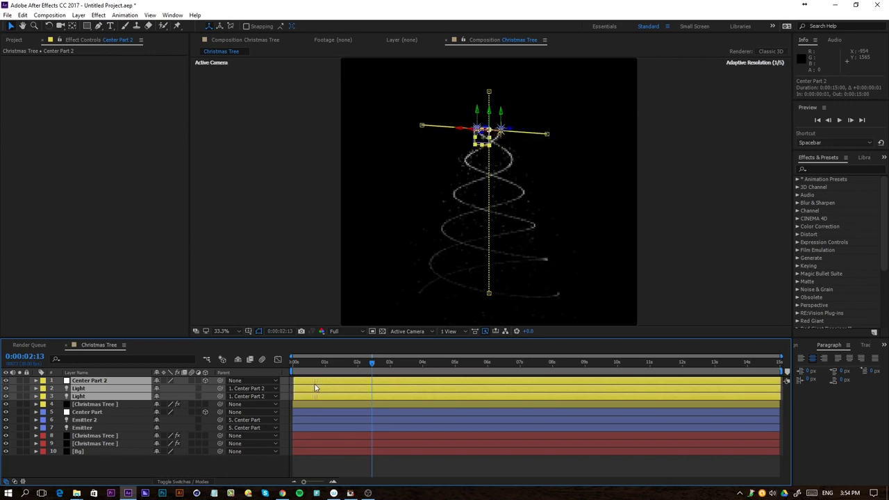
Reveal the shifted layers' keyframes and set Center Part 2's Y Position to 367 at 0:00:03:00.
{"action": "key", "text": "u"}
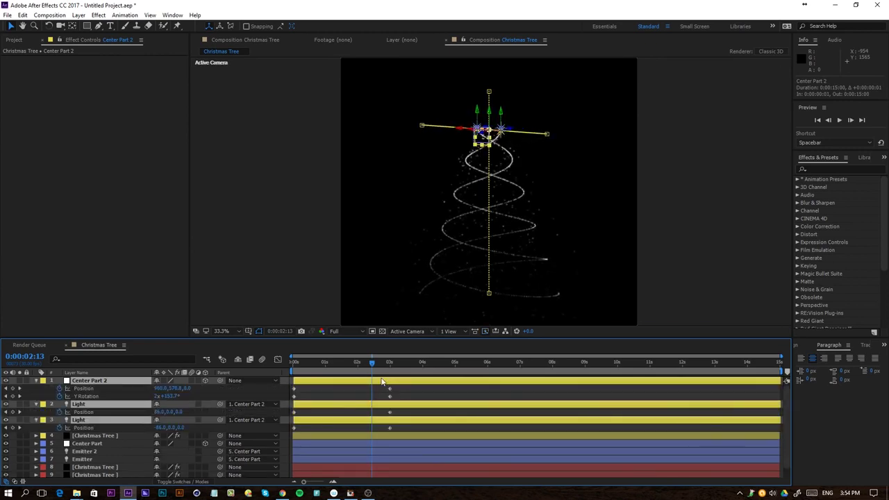
{"action": "key", "text": "k"}
{"action": "key", "text": "F2"}
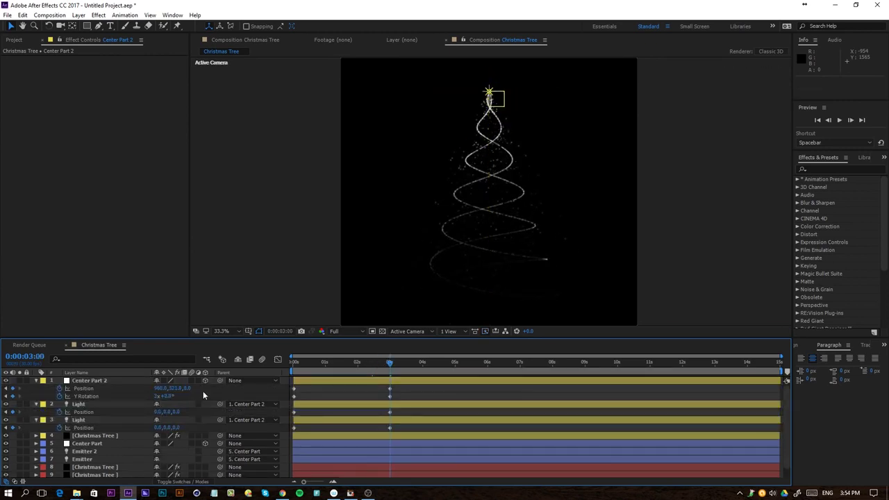
{"action": "left_click", "coordinate": [116, 379]}
{"action": "left_click_drag", "start_coordinate": [171, 388], "coordinate": [197, 388]}
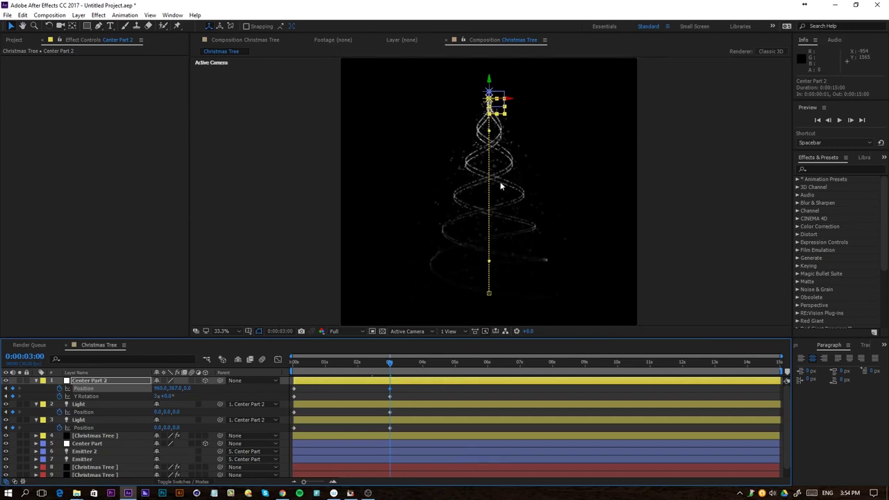
At 0:00:03:00, set the X Position of the first Light to -4 and the second Light to -12.
{"action": "left_click_drag", "start_coordinate": [159, 412], "coordinate": [157, 412]}
{"action": "left_click", "coordinate": [159, 426]}
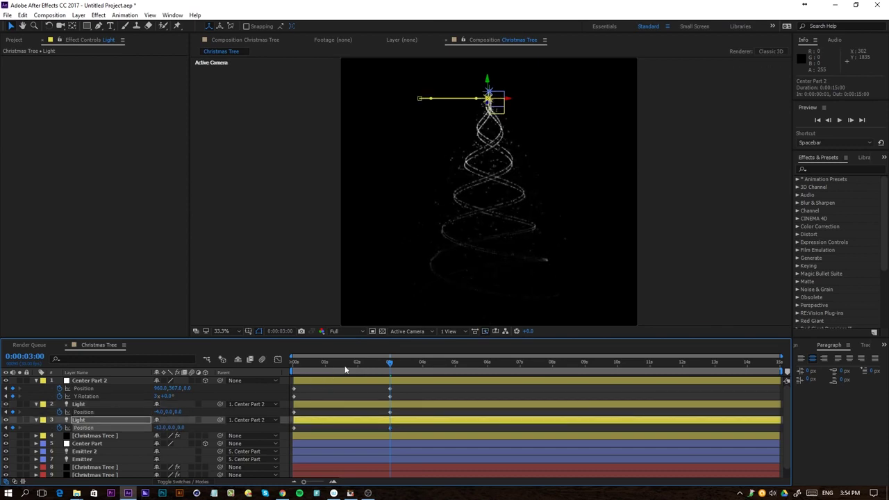
{"action": "key", "text": "Home"}
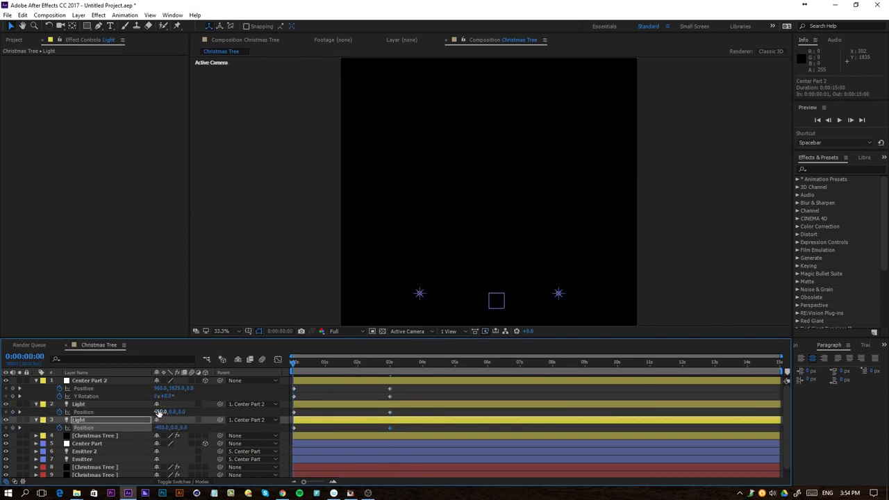
{"action": "mouse_move", "coordinate": [159, 412]}
{"action": "left_mouse_down"}
{"action": "mouse_move", "coordinate": [191, 411]}
{"action": "mouse_move", "coordinate": [164, 414]}
{"action": "left_mouse_up"}
{"action": "key", "text": "ctrl+z"}
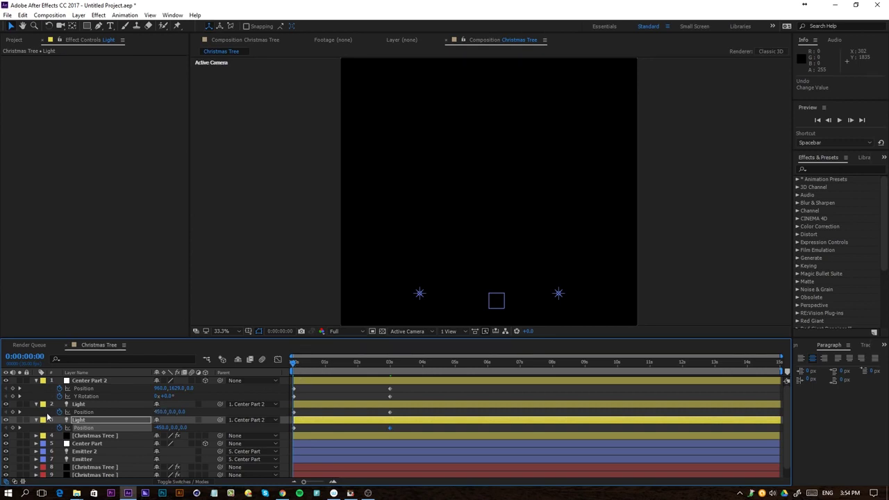
At the 0:00:00:01 keyframes, move both yellow Light layers' X Positions farther out from the center and preview the trails.
{"action": "left_click", "coordinate": [19, 412]}
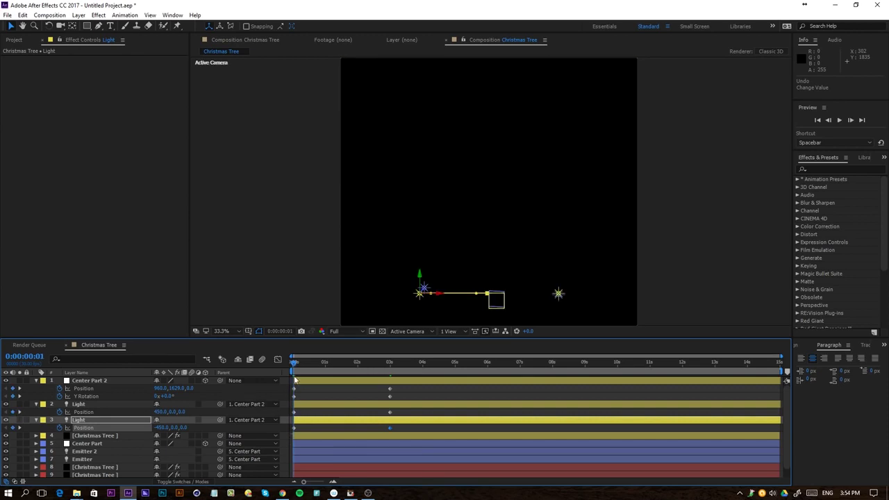
{"action": "left_click_drag", "start_coordinate": [160, 412], "coordinate": [153, 431]}
{"action": "key", "text": "space"}
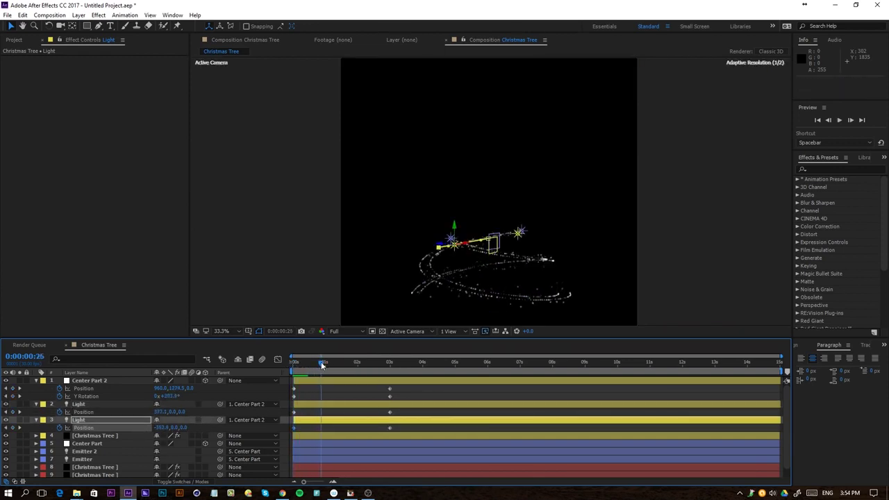
{"action": "key", "text": "space"}
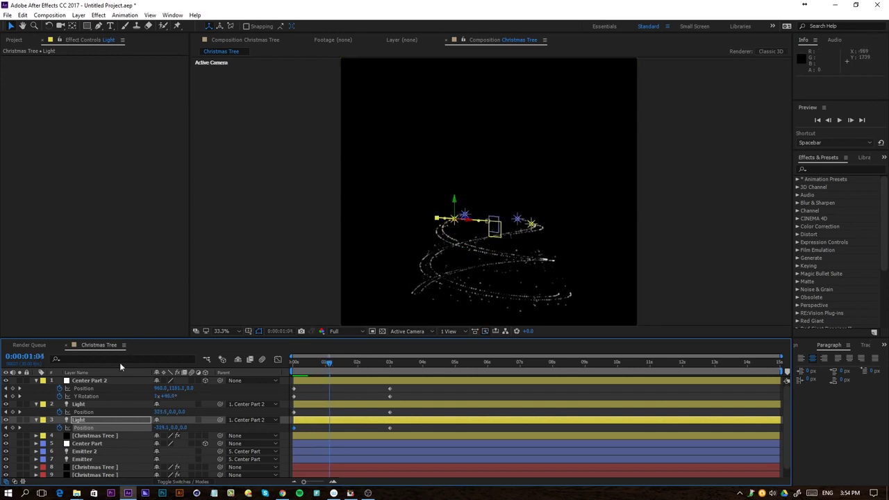
Set Particles/sec to 5000 in the Particular emitter of the yellow Christmas Tree layer.
{"action": "left_click", "coordinate": [102, 436]}
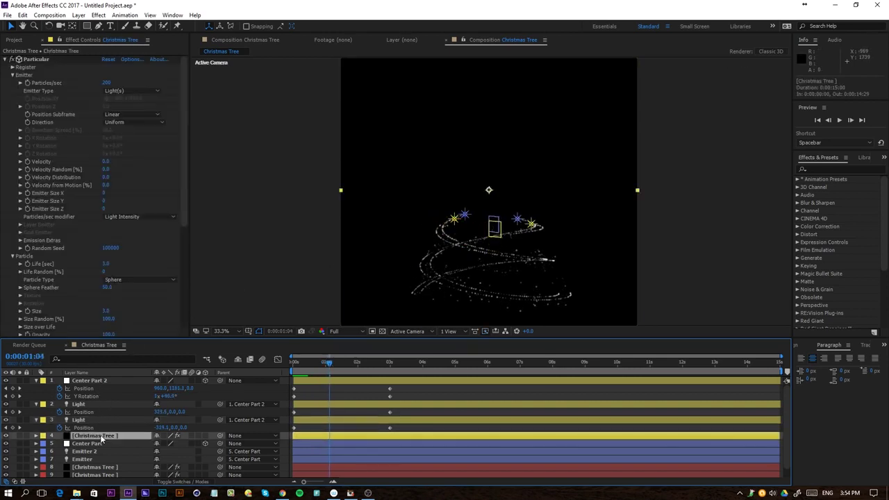
{"action": "left_click_drag", "start_coordinate": [105, 82], "coordinate": [243, 103]}
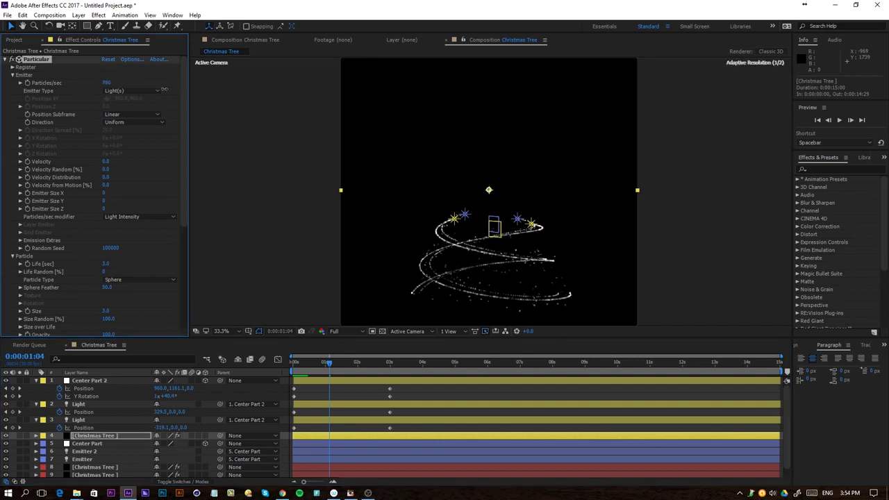
{"action": "left_click", "coordinate": [115, 84]}
{"action": "type", "text": "5000"}
{"action": "key", "text": "Return"}
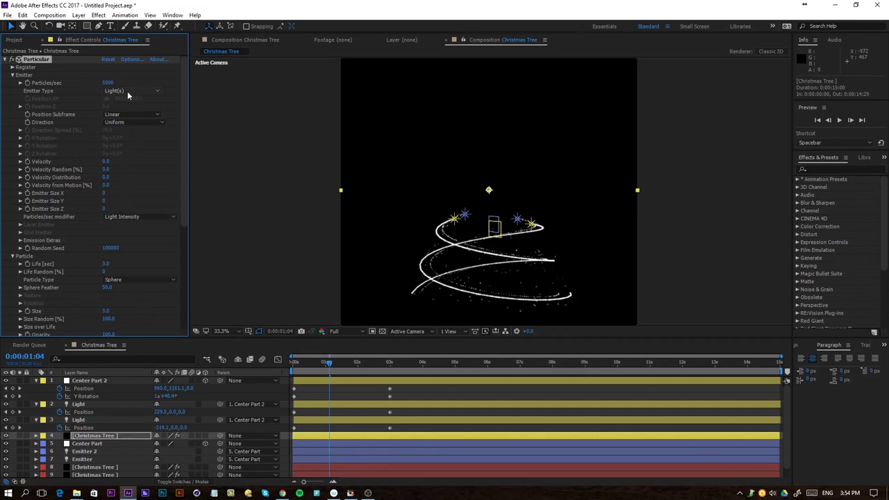
Set Particular's Position Subframe to 10x Linear and the particle Size to 1.
{"action": "left_click", "coordinate": [132, 114]}
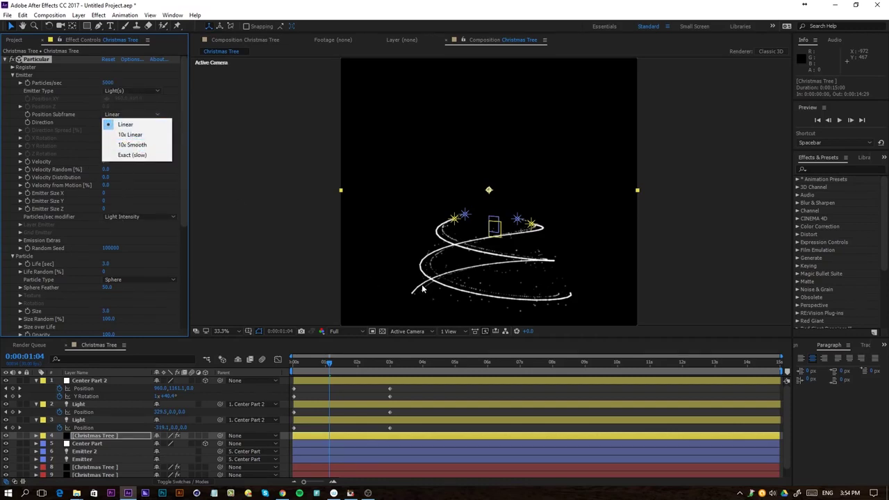
{"action": "left_click", "coordinate": [130, 134]}
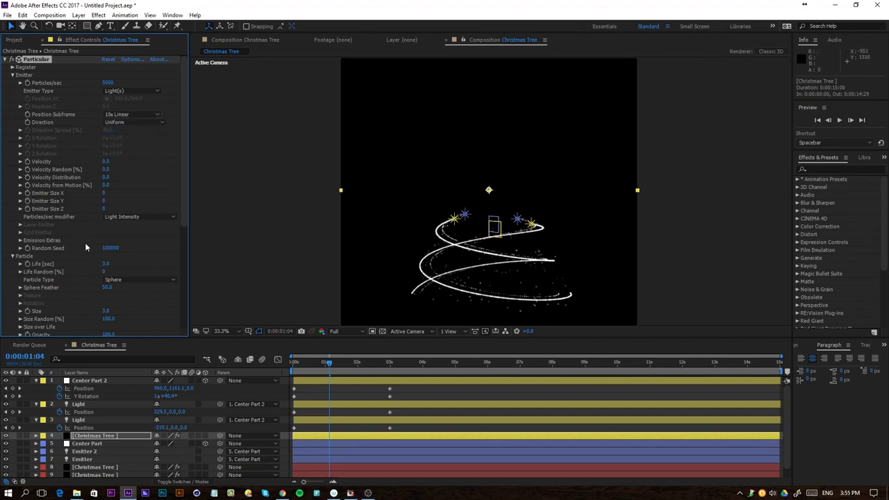
{"action": "left_click", "coordinate": [105, 311]}
{"action": "type", "text": "1"}
{"action": "key", "text": "Return"}
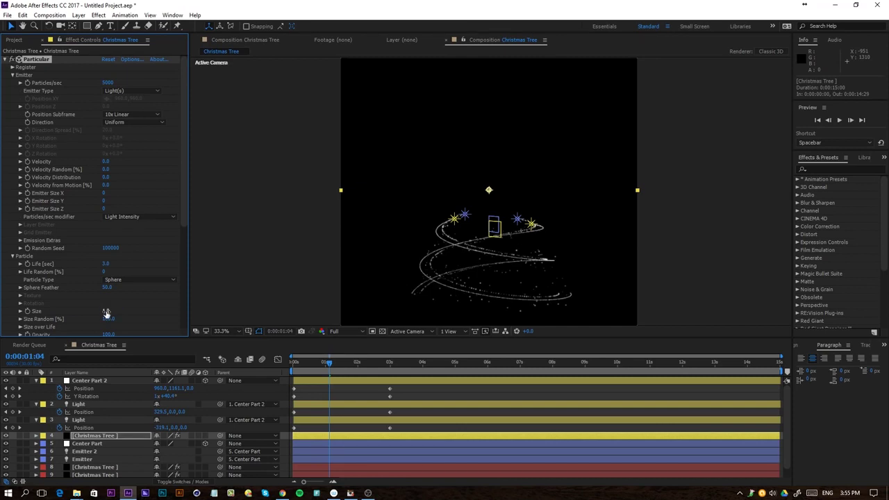
In Particular's Air physics, set the Turbulence Field's Affect Position to 135 and Scale to 6, and preview the result.
{"action": "mouse_move", "coordinate": [182, 211]}
{"action": "left_mouse_down"}
{"action": "mouse_move", "coordinate": [183, 282]}
{"action": "mouse_move", "coordinate": [168, 298]}
{"action": "left_mouse_up"}
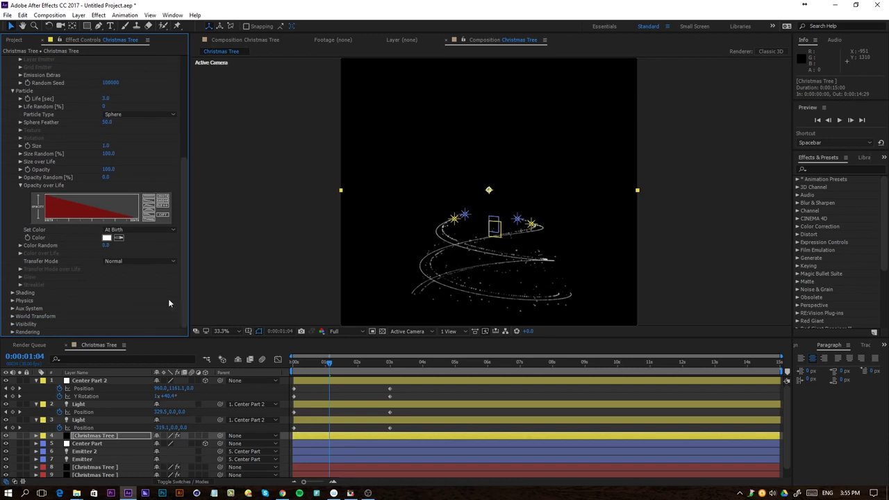
{"action": "left_click", "coordinate": [11, 300]}
{"action": "scroll", "coordinate": [14, 298], "scroll_direction": "down", "scroll_amount": 2}
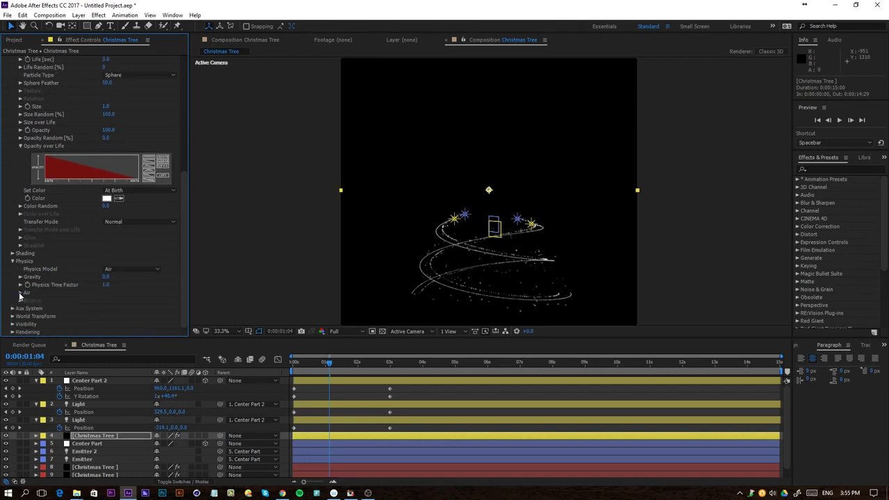
{"action": "left_click", "coordinate": [20, 293]}
{"action": "scroll", "coordinate": [15, 297], "scroll_direction": "down", "scroll_amount": 5}
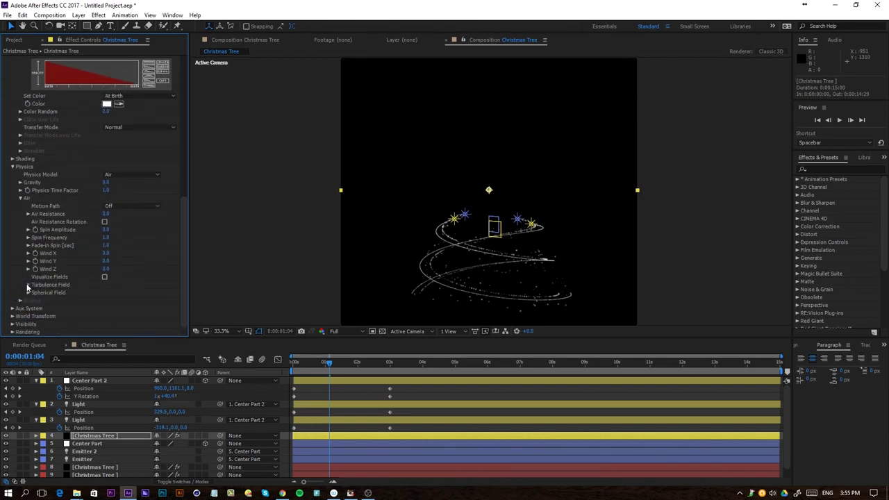
{"action": "left_click", "coordinate": [28, 285]}
{"action": "scroll", "coordinate": [20, 277], "scroll_direction": "down", "scroll_amount": 3}
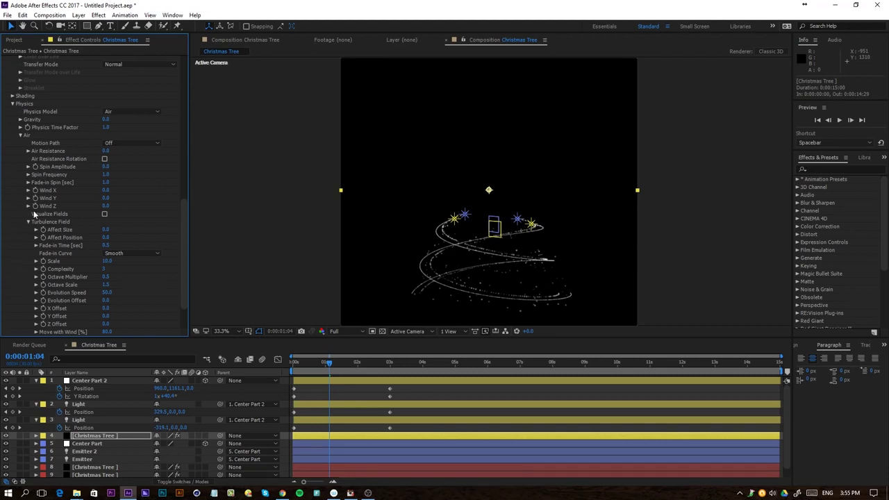
{"action": "left_click_drag", "start_coordinate": [106, 238], "coordinate": [436, 301]}
{"action": "left_click_drag", "start_coordinate": [107, 238], "coordinate": [87, 240]}
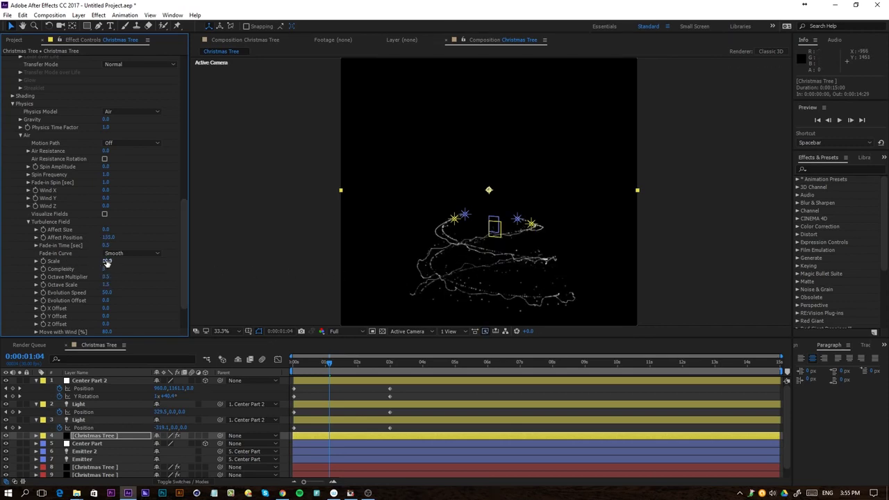
{"action": "left_click_drag", "start_coordinate": [106, 263], "coordinate": [100, 266]}
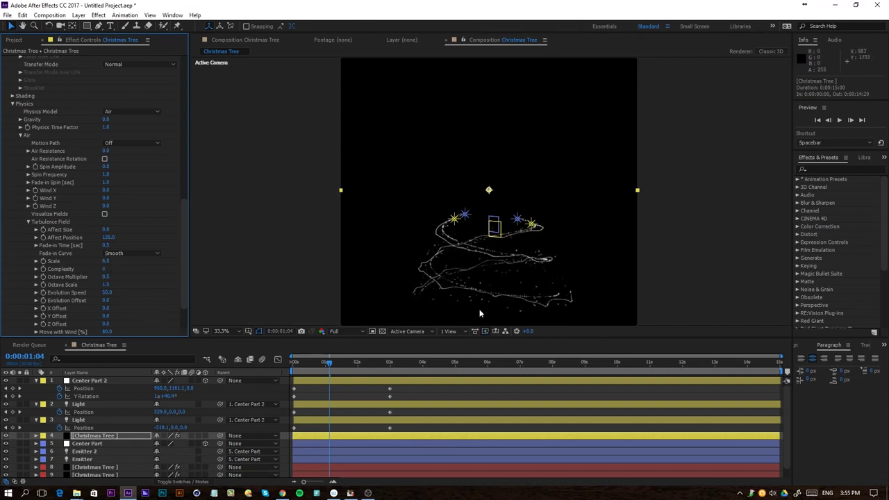
{"action": "key", "text": "space"}
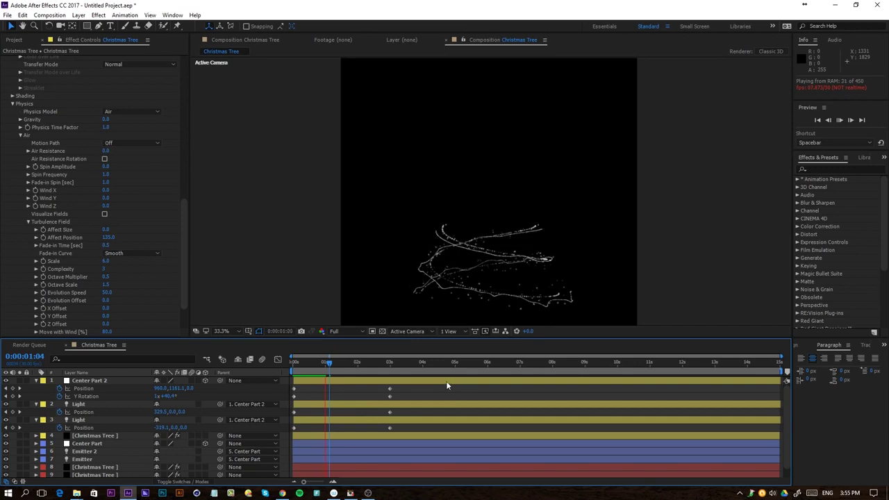
Duplicate the Center Part 2, Light and yellow Christmas Tree layers, group the copies on top, shift them six frames later, and preview.
{"action": "left_click", "coordinate": [352, 362]}
{"action": "left_click", "coordinate": [111, 382]}
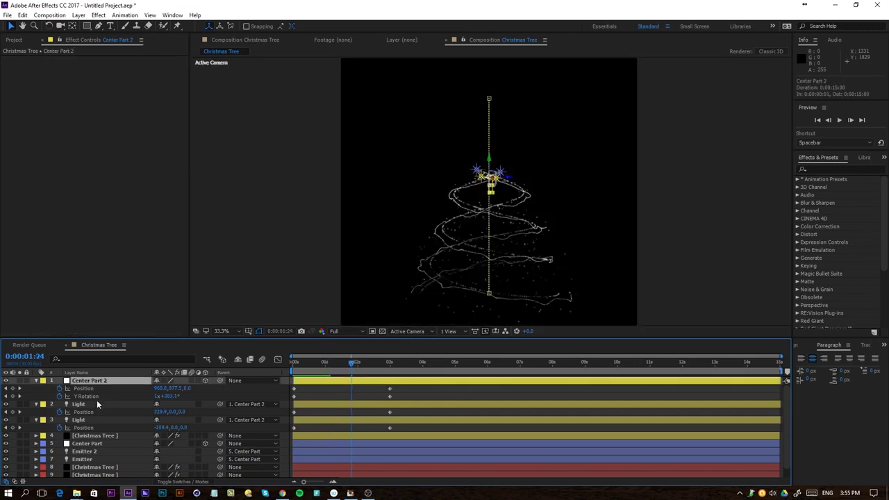
{"action": "left_click", "coordinate": [83, 436]}
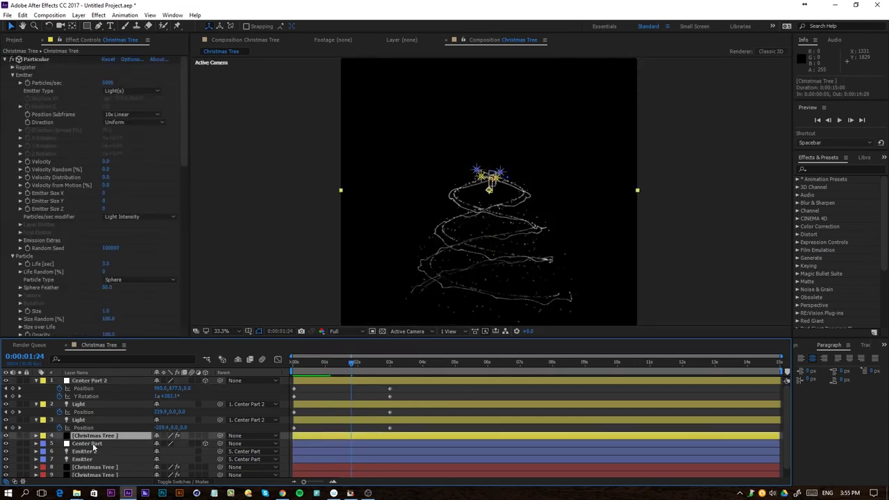
{"action": "left_click", "coordinate": [87, 381], "text": "shift"}
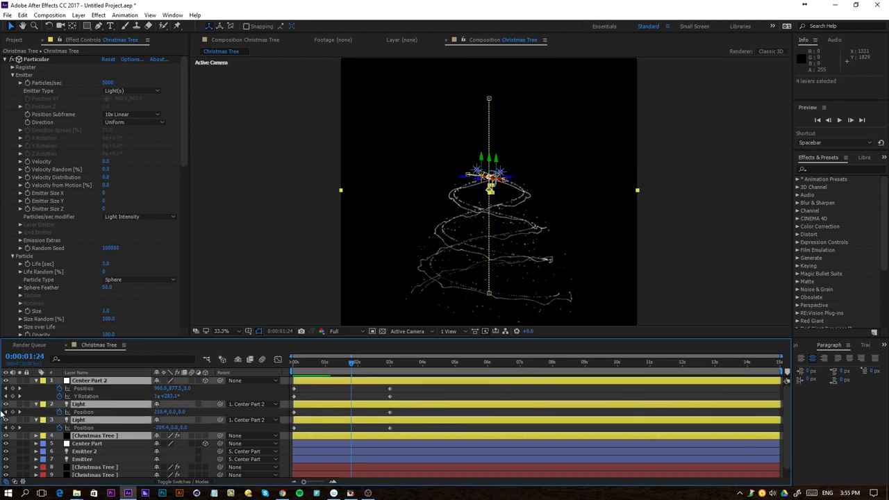
{"action": "key", "text": "ctrl+d"}
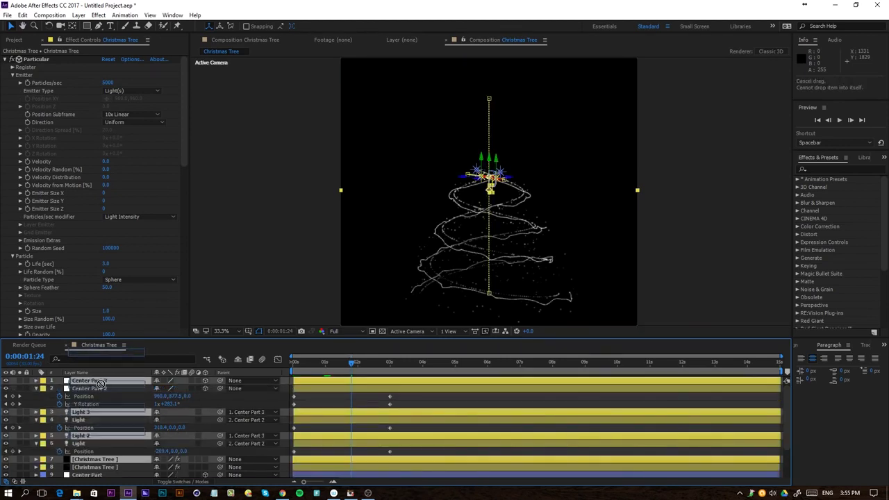
{"action": "left_click_drag", "start_coordinate": [323, 384], "coordinate": [330, 384]}
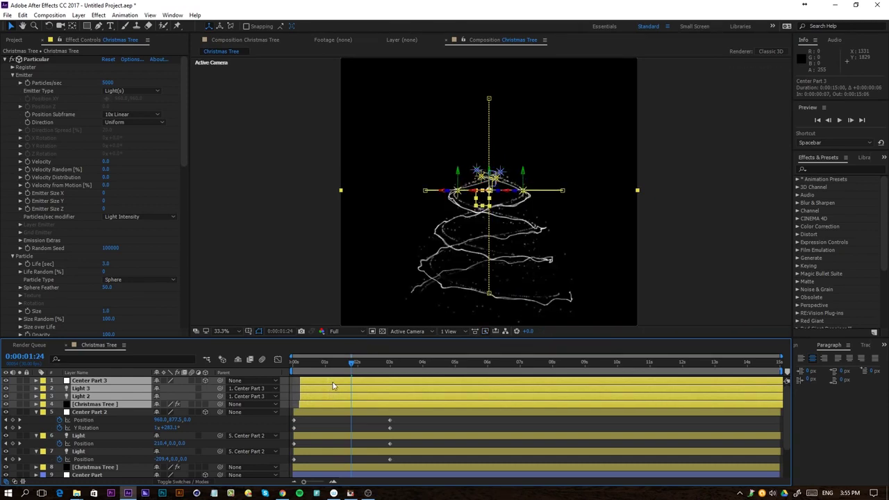
{"action": "left_click", "coordinate": [335, 424]}
{"action": "key", "text": "space"}
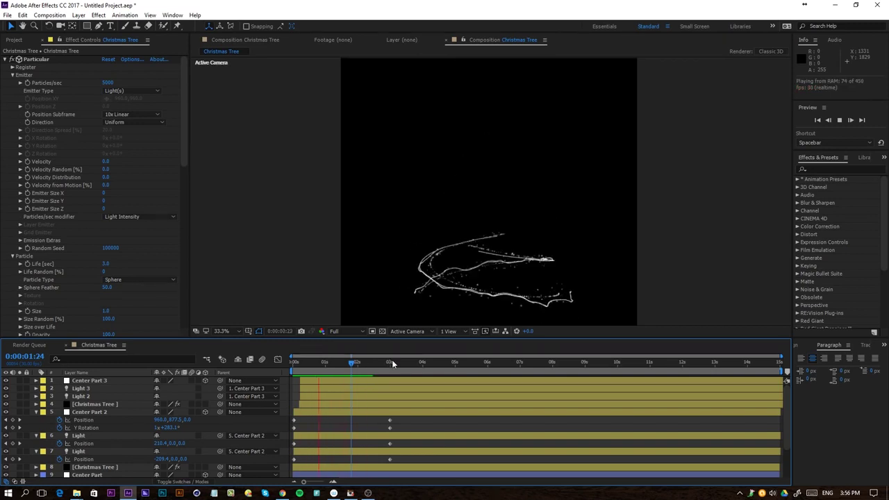
On the duplicated yellow Christmas Tree layer, keyframe Particles/sec at 5000 at 0:00:03:00 and 0 at 0:00:03:01.
{"action": "left_click", "coordinate": [399, 364]}
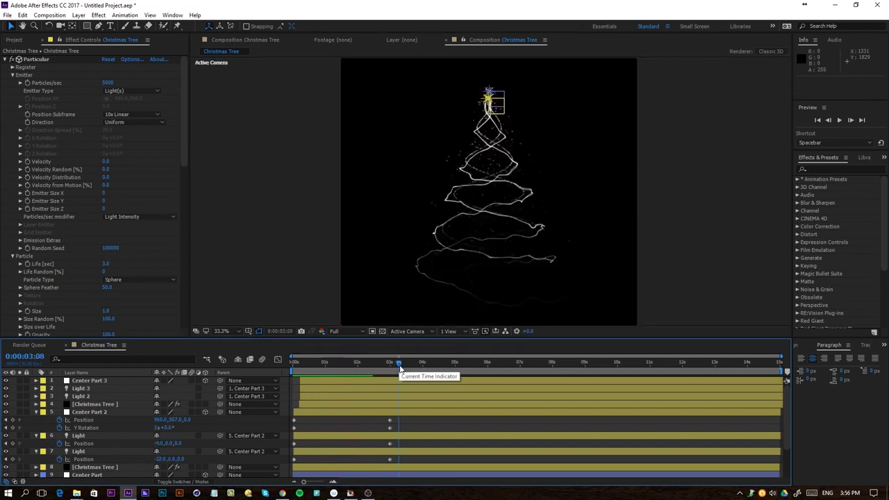
{"action": "left_click", "coordinate": [389, 362]}
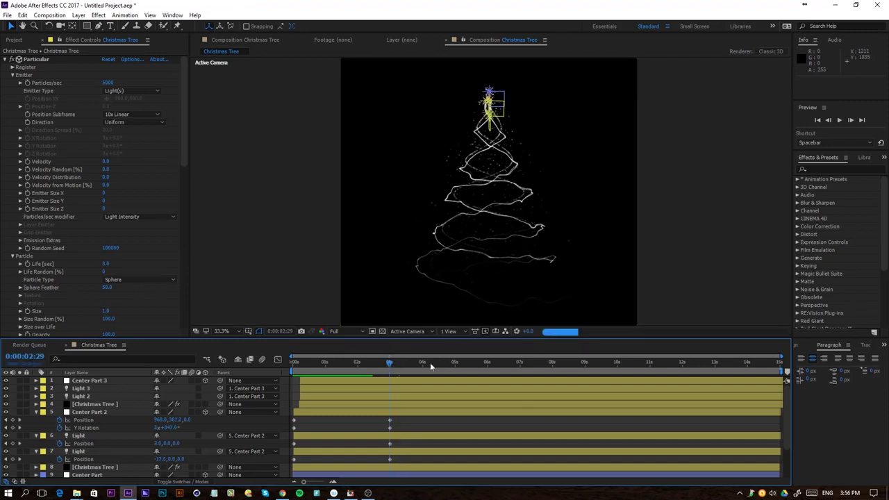
{"action": "left_click", "coordinate": [392, 362]}
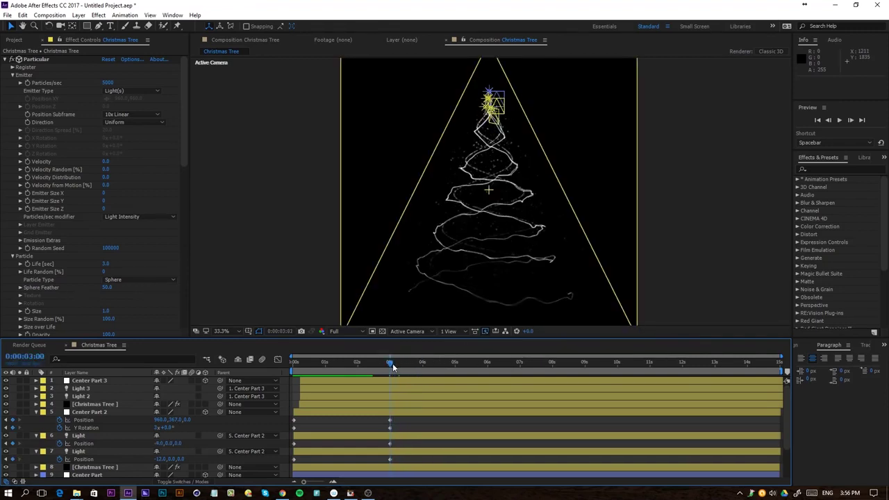
{"action": "left_click", "coordinate": [392, 364]}
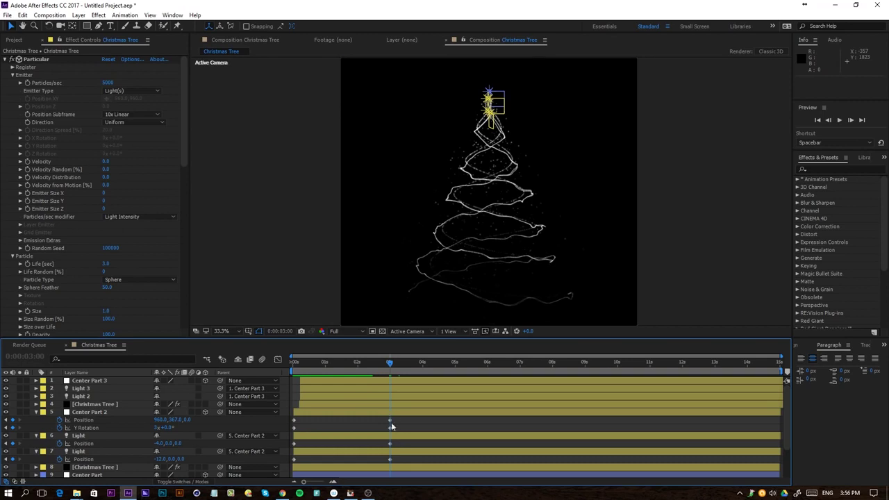
{"action": "left_click", "coordinate": [90, 404]}
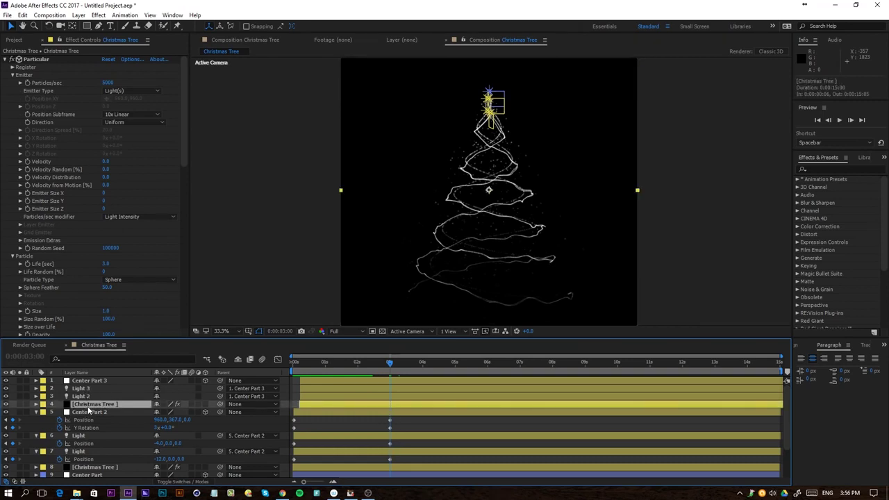
{"action": "left_click", "coordinate": [28, 83]}
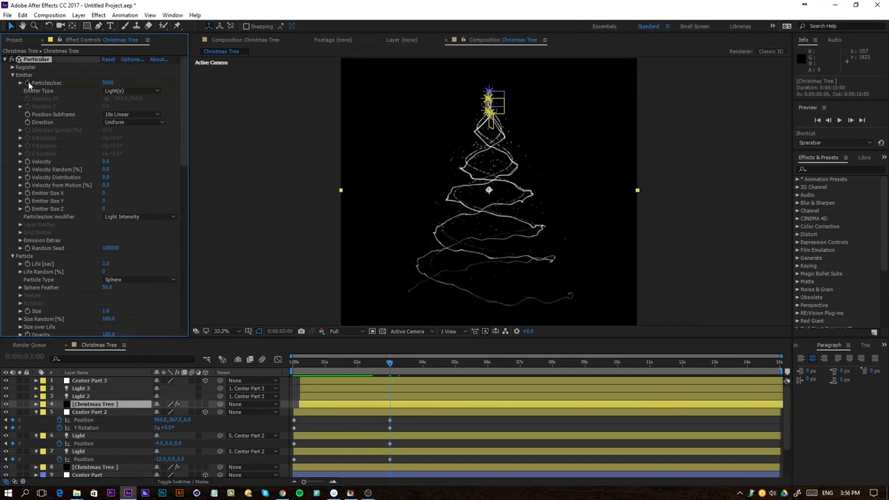
{"action": "key", "text": "Page_Down"}
{"action": "left_click", "coordinate": [107, 82]}
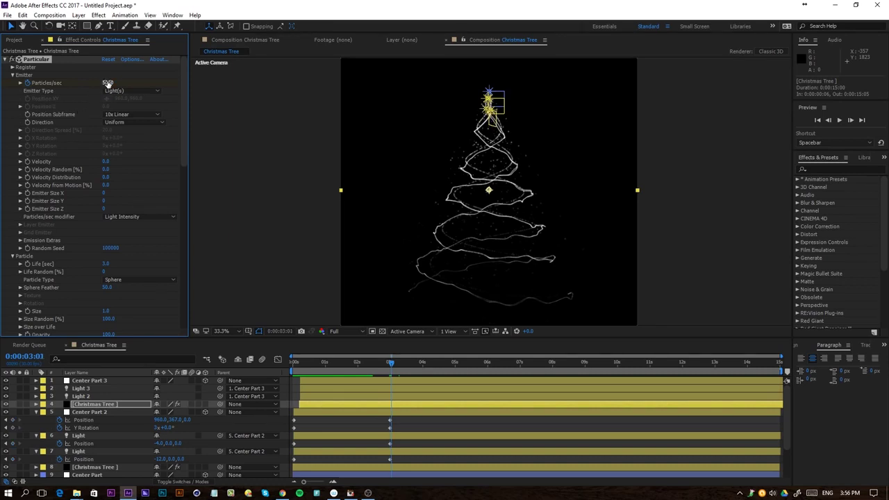
{"action": "type", "text": "0"}
{"action": "key", "text": "Return"}
{"action": "key", "text": "u"}
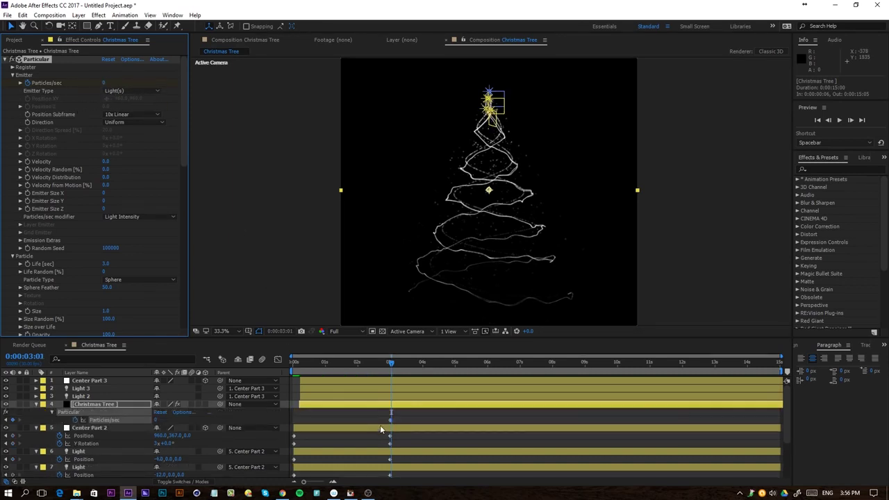
{"action": "key", "text": "u"}
On the original yellow Christmas Tree layer, keyframe Particular's Particles/sec at 5000 at 0:00:03:00 and 0 at 0:00:03:01.
{"action": "scroll", "coordinate": [381, 425], "scroll_direction": "down", "scroll_amount": 2}
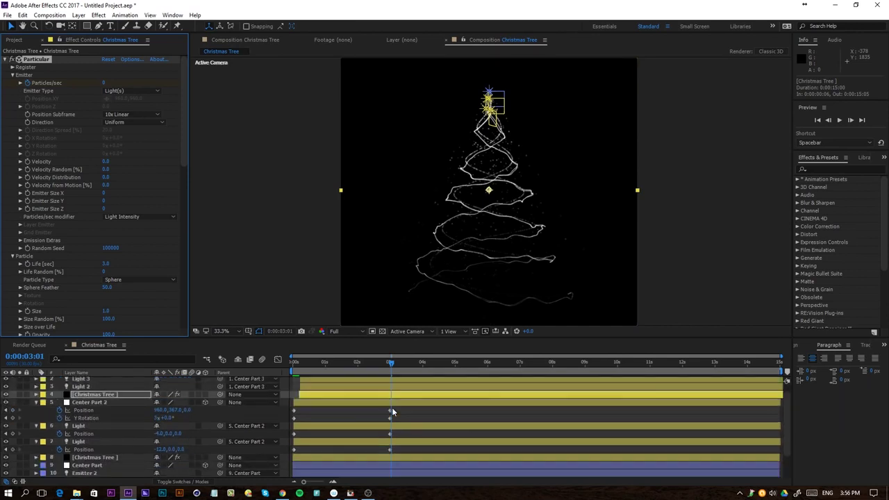
{"action": "left_click", "coordinate": [97, 457]}
{"action": "scroll", "coordinate": [99, 461], "scroll_direction": "down", "scroll_amount": 3}
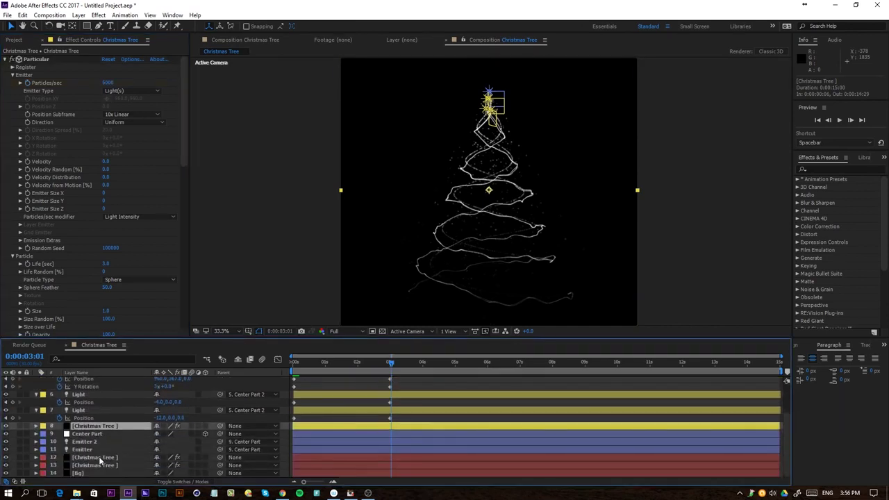
{"action": "left_click", "coordinate": [31, 82]}
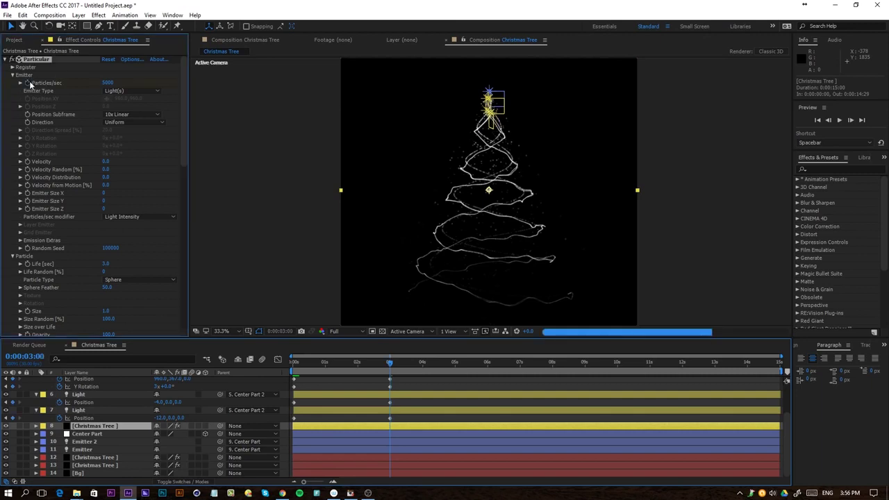
{"action": "left_click", "coordinate": [108, 83]}
{"action": "type", "text": "0"}
{"action": "key", "text": "Return"}
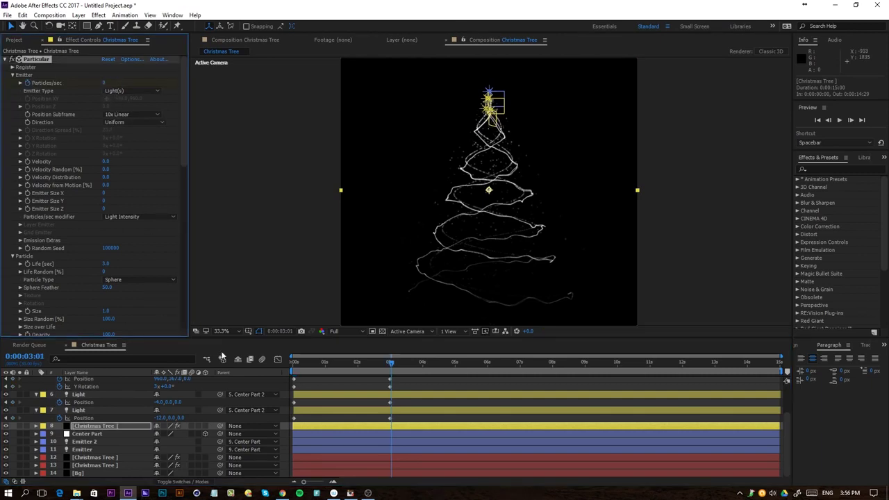
On the upper red Christmas Tree layer, keyframe Particles/sec at 200 at 0:00:03:00 and 0 at 0:00:03:01, and inspect the keyframes up close.
{"action": "left_click", "coordinate": [104, 456]}
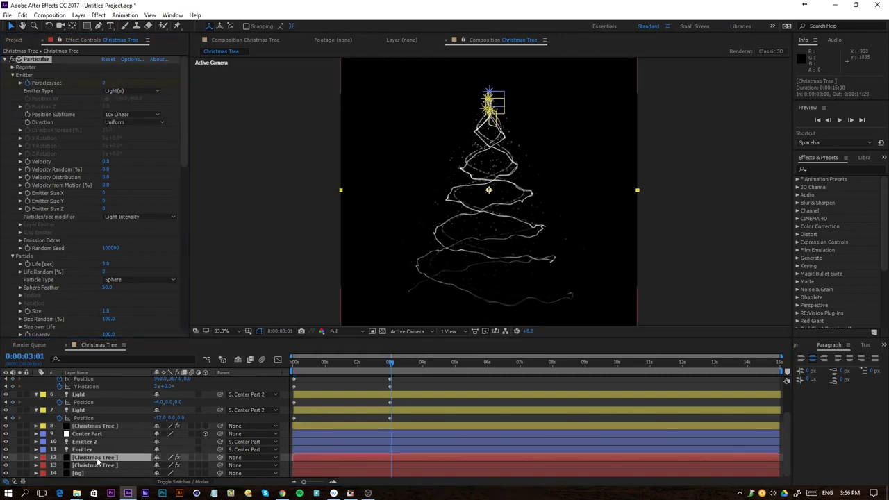
{"action": "key", "text": "Page_Up"}
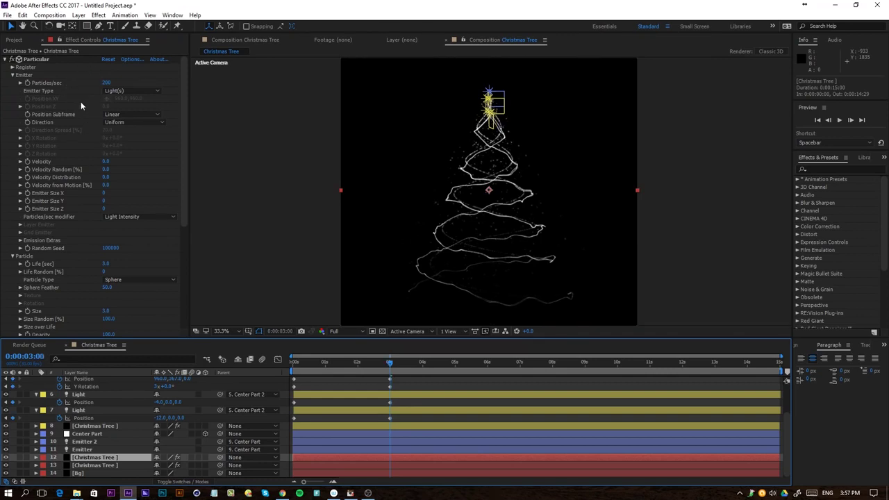
{"action": "left_click", "coordinate": [34, 84]}
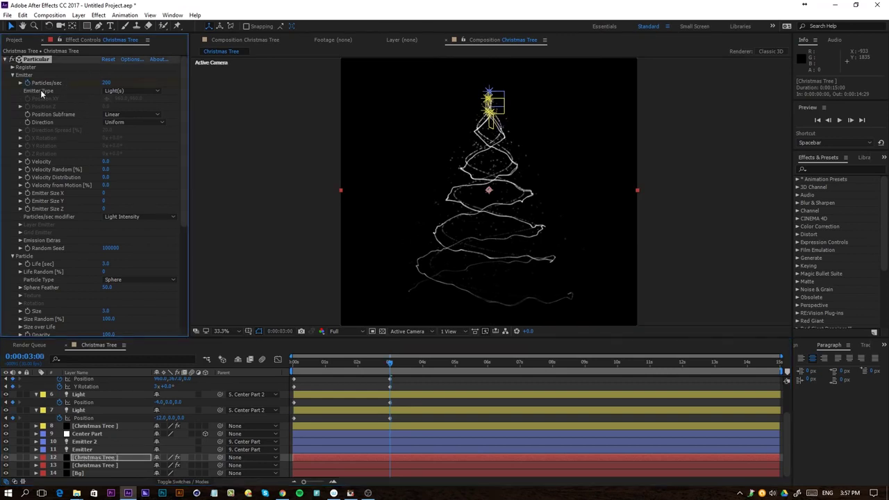
{"action": "key", "text": "Page_Down"}
{"action": "left_click", "coordinate": [107, 83]}
{"action": "type", "text": "0"}
{"action": "key", "text": "Return"}
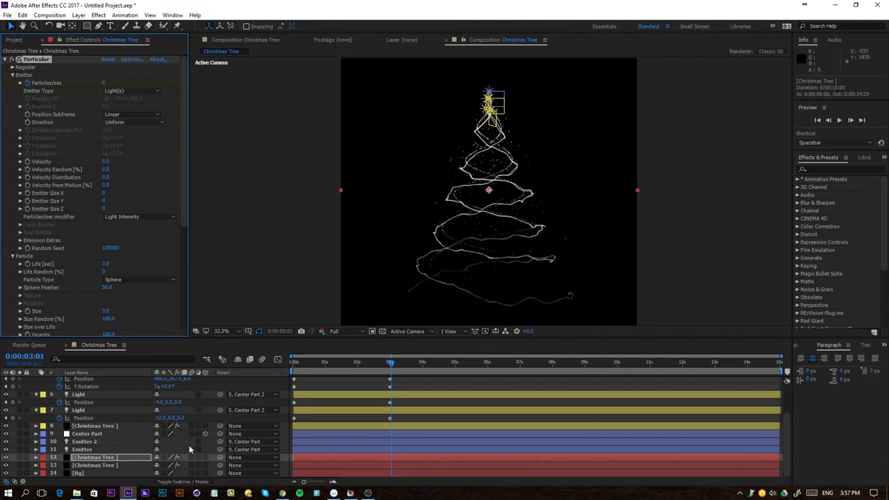
{"action": "key", "text": "u"}
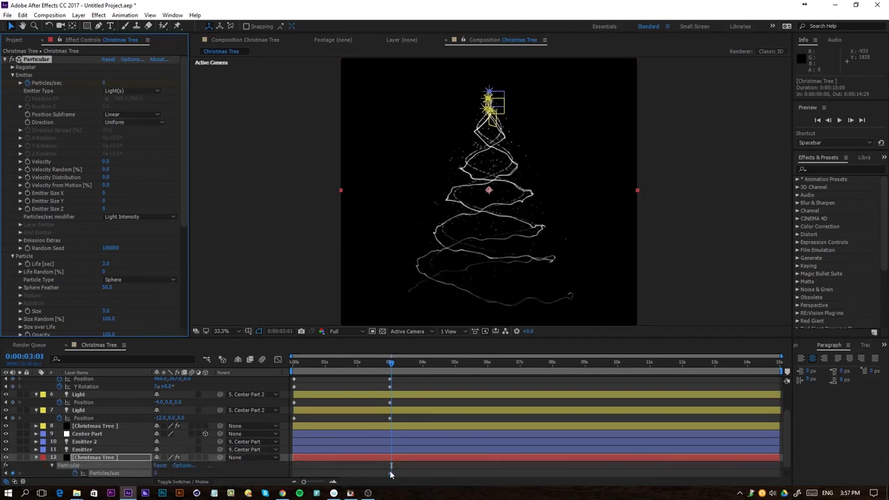
{"action": "left_click", "coordinate": [334, 483]}
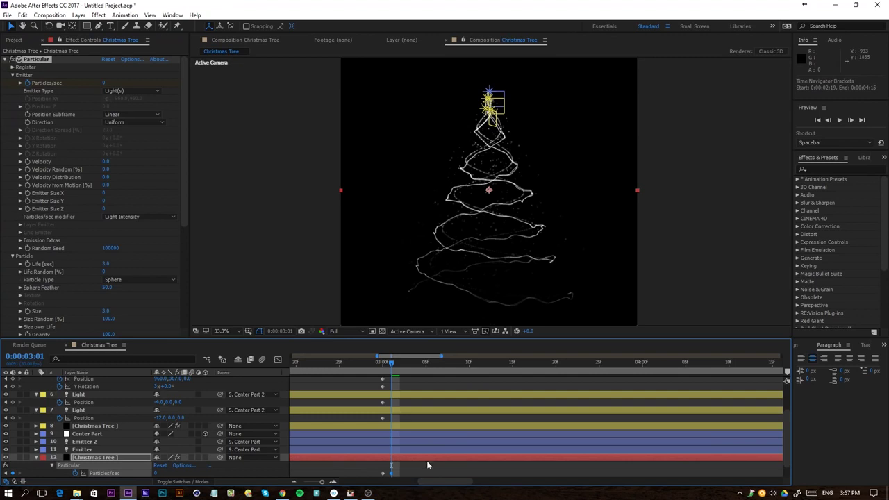
On the lower red Christmas Tree layer, keyframe Particles/sec at 100 at 0:00:03:00 and 0 at 0:00:03:01.
{"action": "scroll", "coordinate": [426, 465], "scroll_direction": "down", "scroll_amount": 1}
{"action": "left_click", "coordinate": [121, 466]}
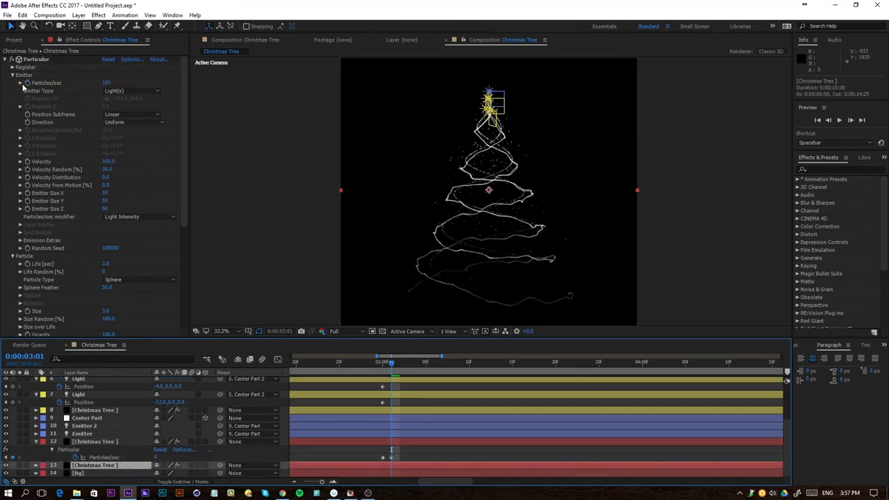
{"action": "key", "text": "Page_Up"}
{"action": "left_click", "coordinate": [106, 82]}
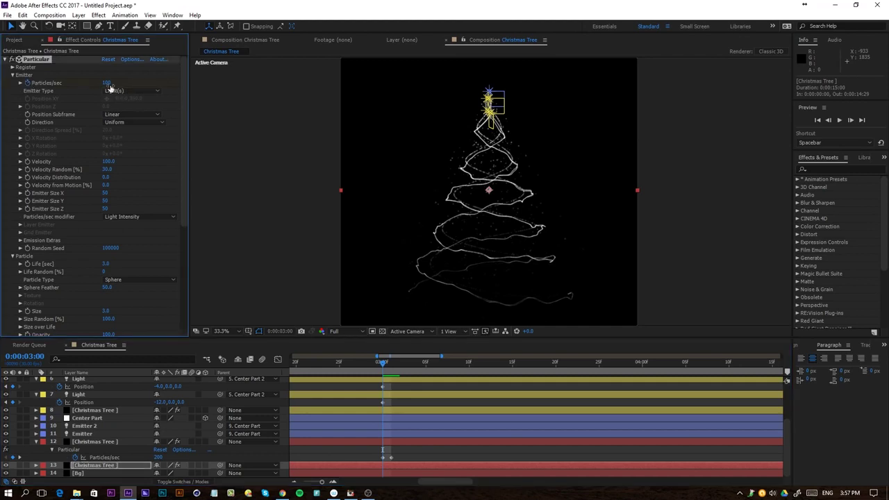
{"action": "type", "text": "0"}
{"action": "key", "text": "Return"}
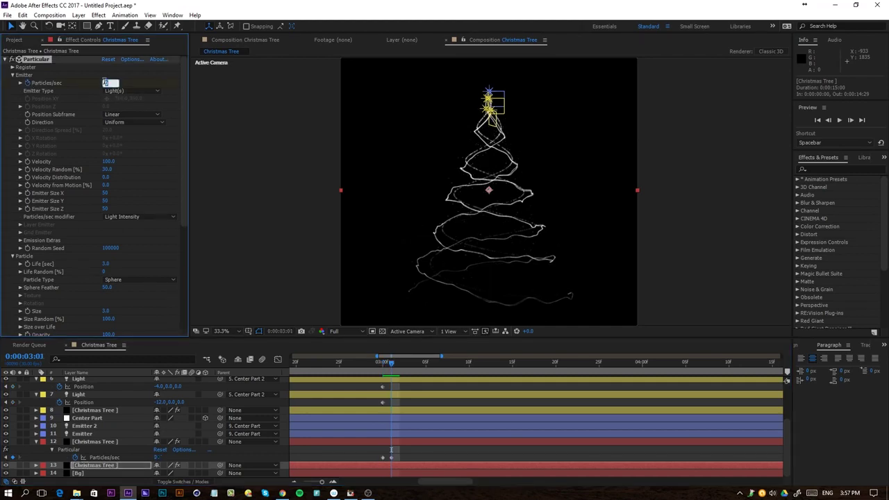
{"action": "left_click", "coordinate": [106, 83]}
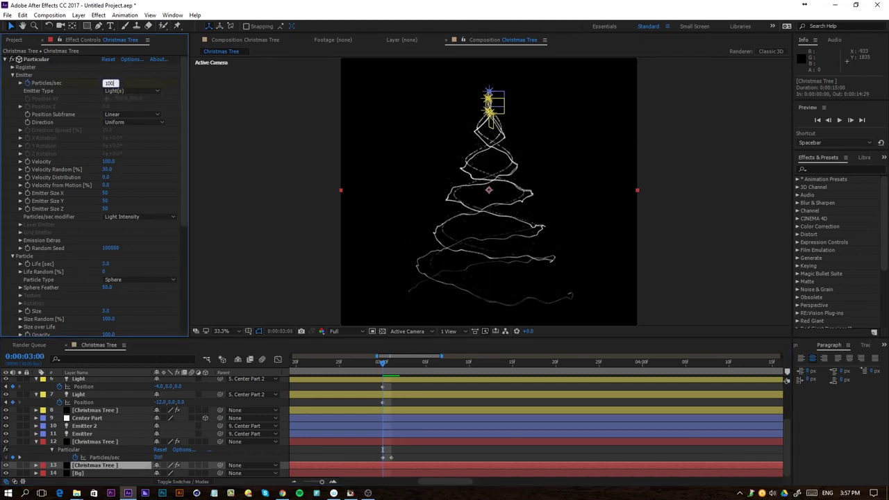
{"action": "key", "text": "Page_Down"}
{"action": "key", "text": "Return"}
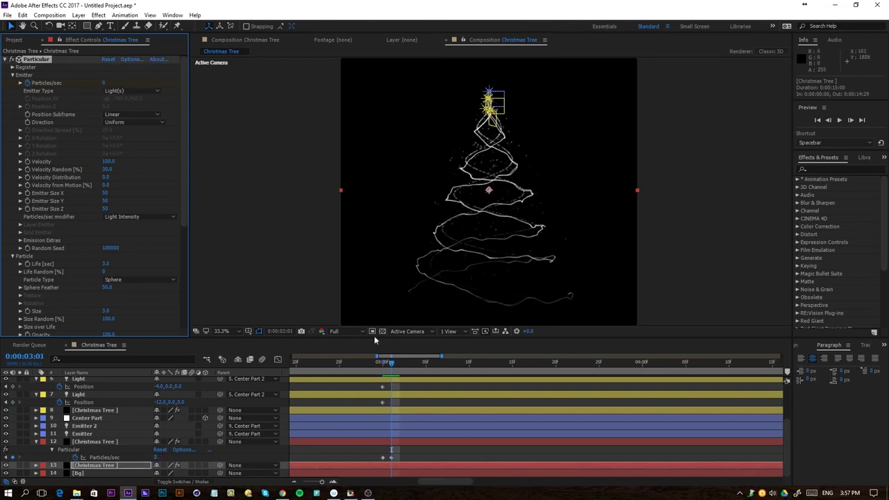
Preview the animation and check the tree just after emission stops, at 0:00:03:09.
{"action": "left_click", "coordinate": [410, 438]}
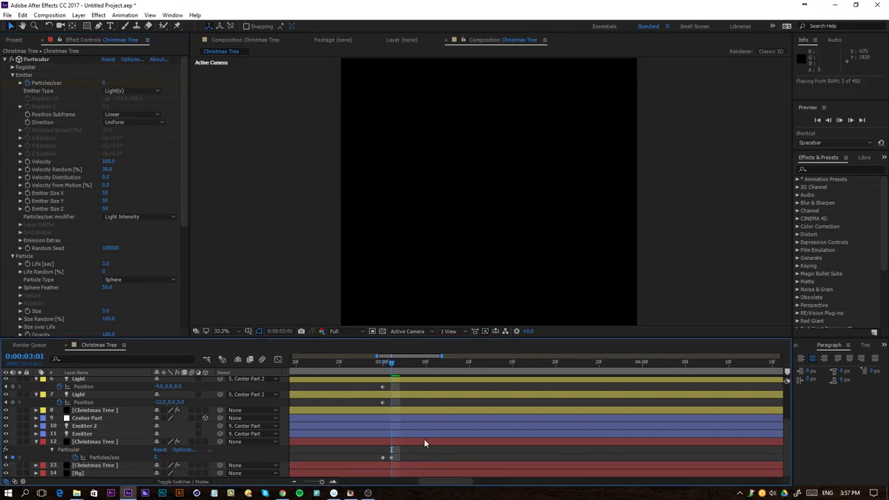
{"action": "key", "text": "space"}
{"action": "left_click_drag", "start_coordinate": [395, 364], "coordinate": [457, 376]}
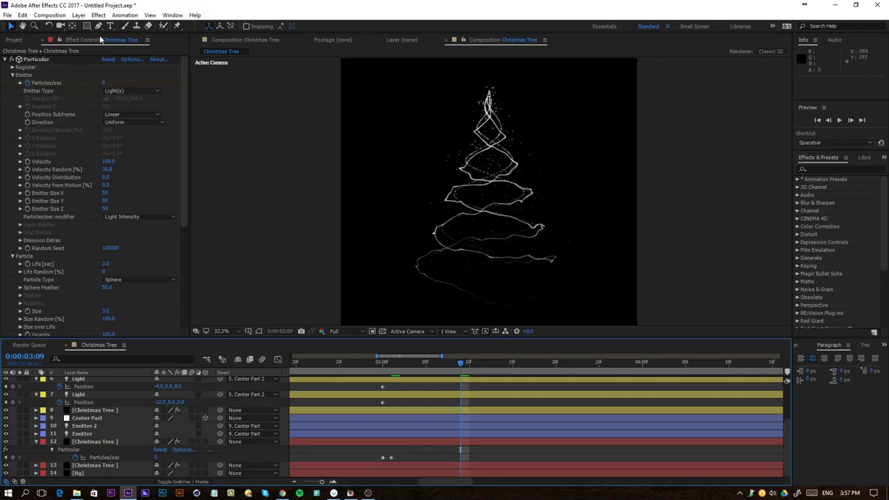
Add an adjustment layer above all other layers and switch the project's color depth to 32 bpc.
{"action": "left_click", "coordinate": [79, 15]}
{"action": "mouse_move", "coordinate": [85, 29]}
{"action": "left_click", "coordinate": [200, 87]}
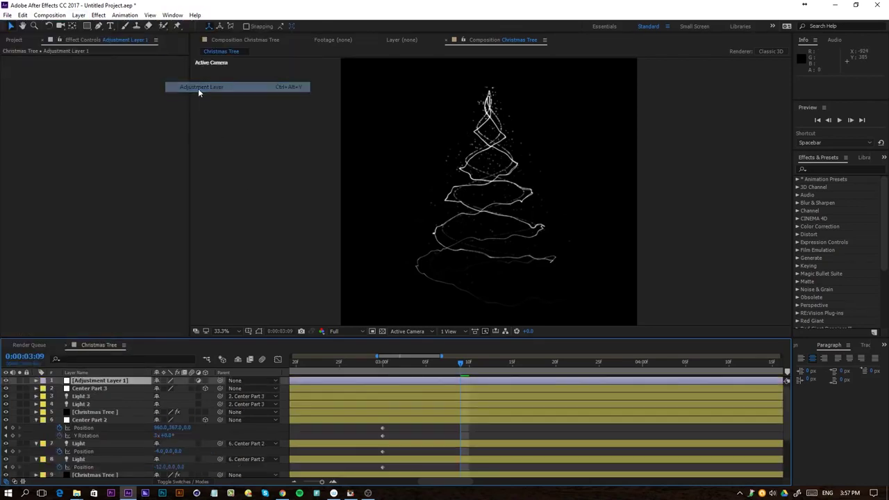
{"action": "left_click", "coordinate": [14, 40]}
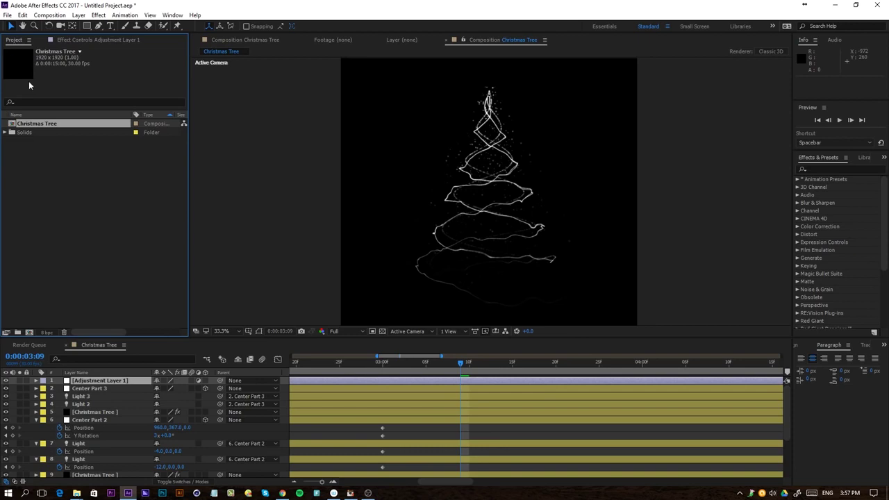
{"action": "left_click", "coordinate": [47, 336], "text": "alt"}
{"action": "left_click", "coordinate": [96, 40]}
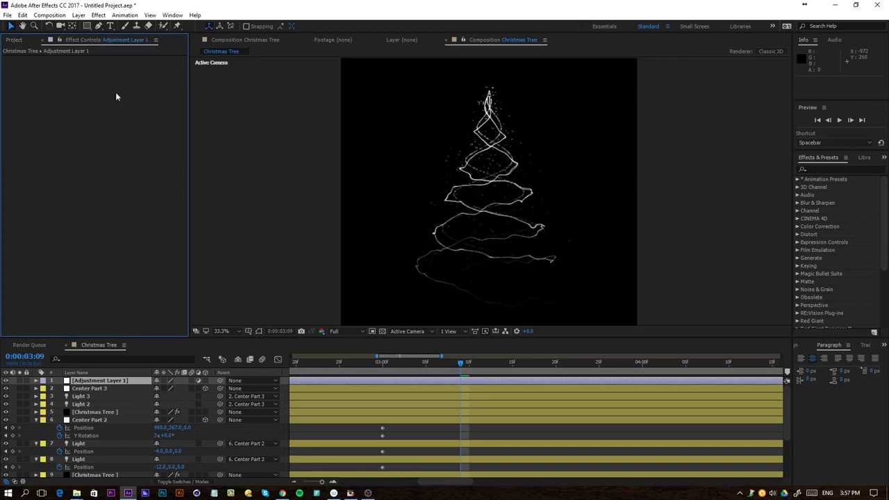
Apply a Stylize Glow effect to the adjustment layer and lower its Glow Intensity to 0.1.
{"action": "left_click", "coordinate": [97, 14]}
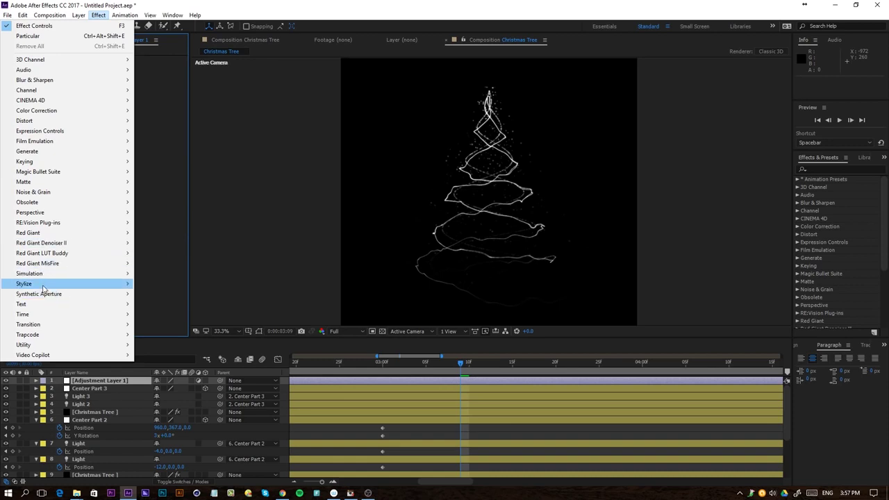
{"action": "mouse_move", "coordinate": [104, 284]}
{"action": "left_click", "coordinate": [173, 204]}
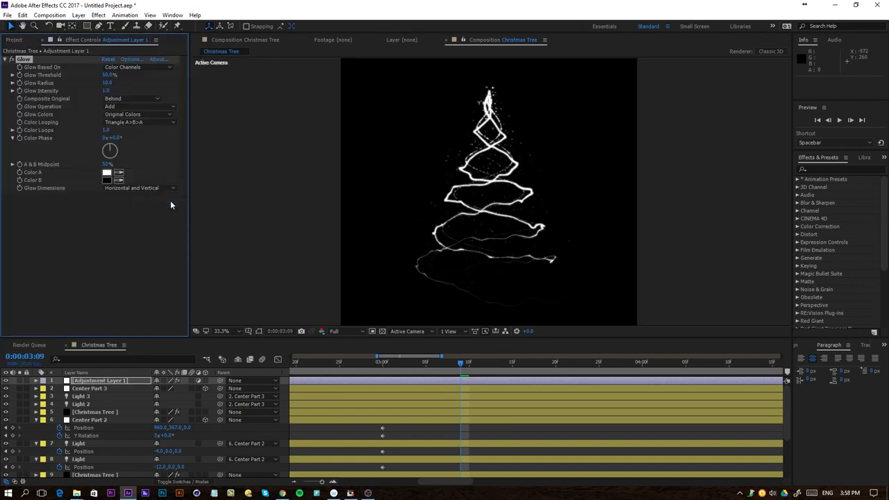
{"action": "left_click_drag", "start_coordinate": [105, 90], "coordinate": [65, 92]}
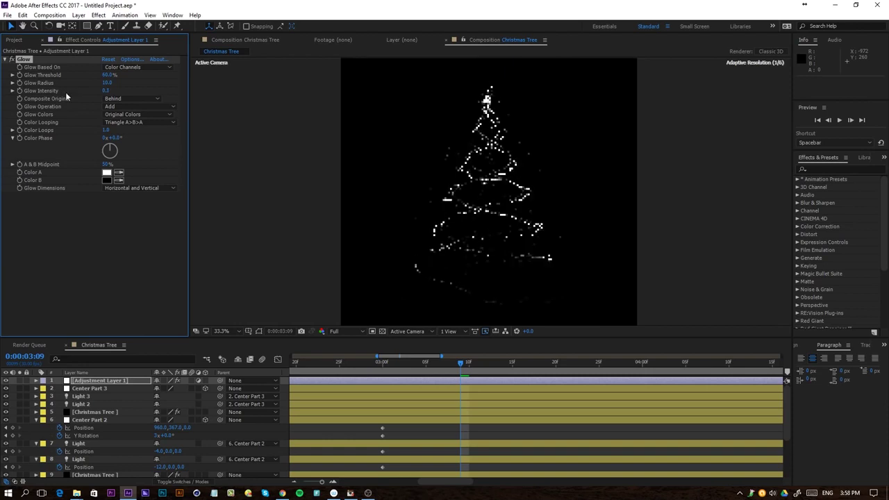
Duplicate the Glow effect and set the second glow's radius to 100.
{"action": "key", "text": "ctrl+d"}
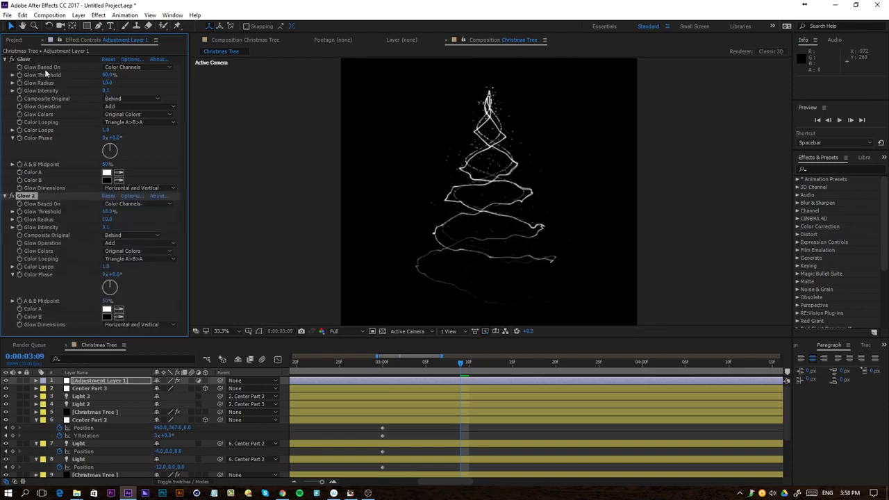
{"action": "left_click", "coordinate": [108, 220]}
{"action": "type", "text": "100"}
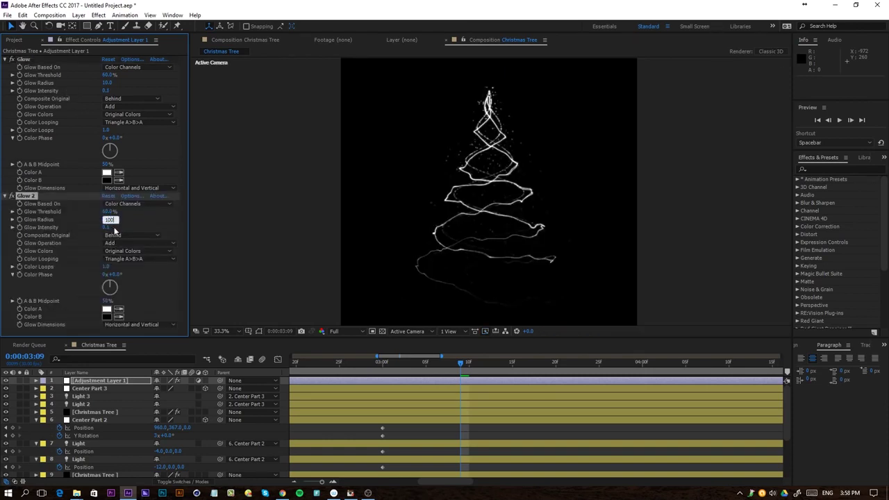
{"action": "key", "text": "Return"}
Duplicate the second glow and try a Glow Radius of 1000 on the third, settling on 500.
{"action": "key", "text": "ctrl+d"}
{"action": "left_click", "coordinate": [107, 227]}
{"action": "type", "text": "1000"}
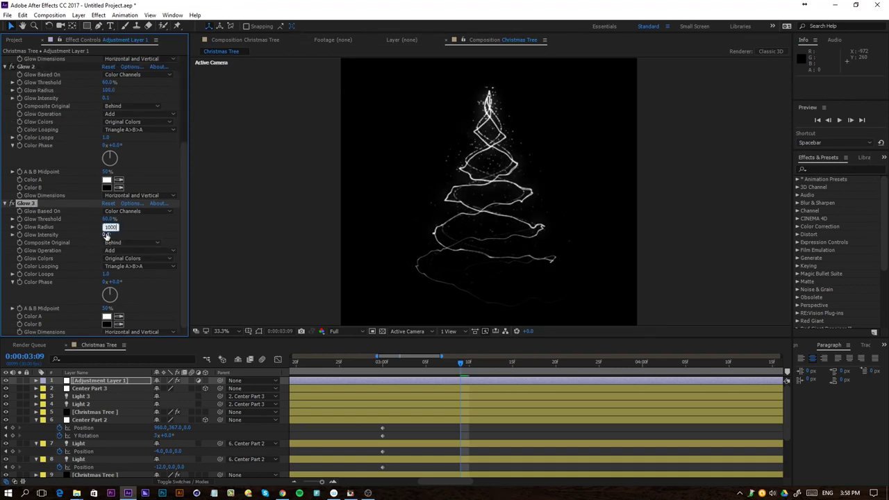
{"action": "key", "text": "Return"}
{"action": "left_click", "coordinate": [108, 227]}
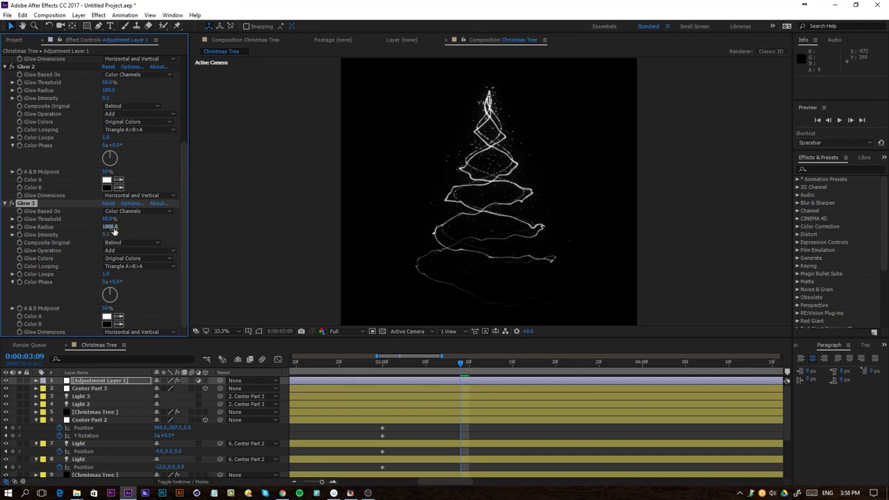
{"action": "type", "text": "500"}
{"action": "key", "text": "Return"}
Set the Glow Intensity of both Glow 3 and Glow 2 to 0.2.
{"action": "left_click", "coordinate": [108, 234]}
{"action": "key", "text": "Up"}
{"action": "key", "text": "Up"}
{"action": "key", "text": "Up"}
{"action": "key", "text": "Up"}
{"action": "key", "text": "Return"}
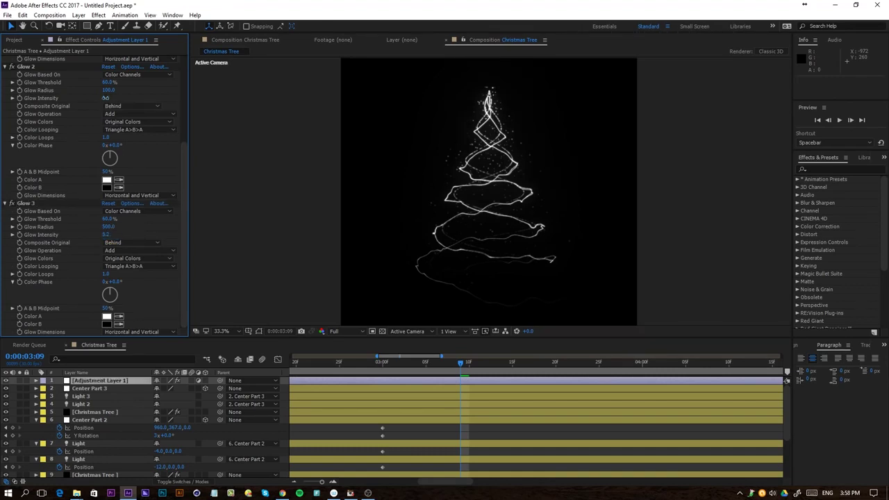
{"action": "left_click", "coordinate": [107, 98]}
{"action": "type", "text": "0.2"}
{"action": "key", "text": "Return"}
Collapse the expanded keyframe properties of Center Part 2 and its two Light layers in the timeline.
{"action": "left_click", "coordinate": [36, 420]}
{"action": "left_click", "coordinate": [36, 426]}
{"action": "left_click", "coordinate": [36, 435]}
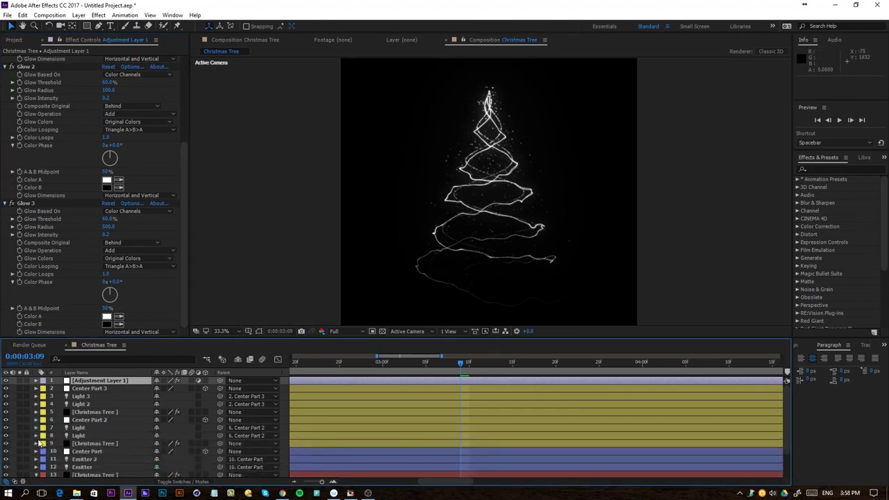
{"action": "right_click", "coordinate": [286, 424]}
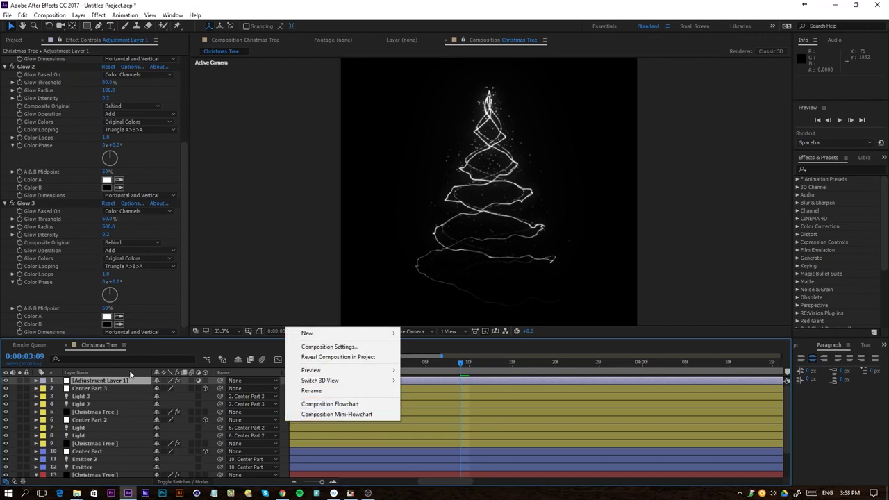
Apply VC Color Vibrance to the adjustment layer with a green color, and check the tinted tree at 0:00:02:28.
{"action": "left_click", "coordinate": [111, 384]}
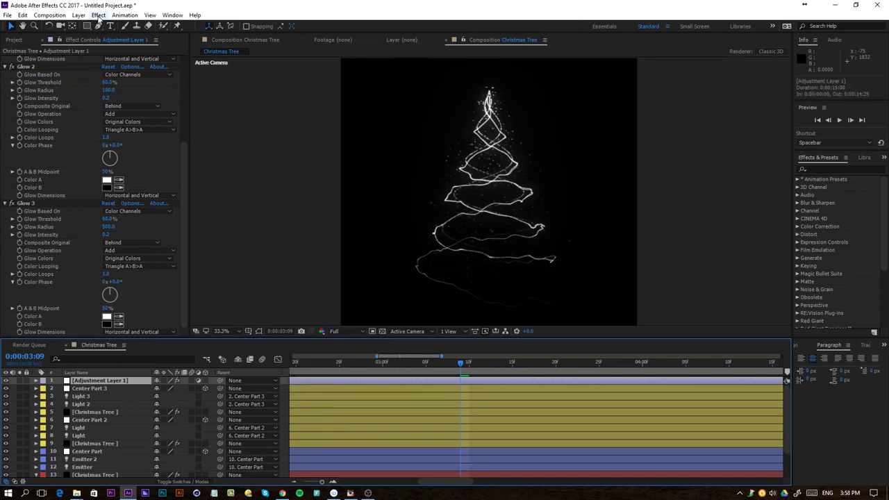
{"action": "left_click", "coordinate": [99, 15]}
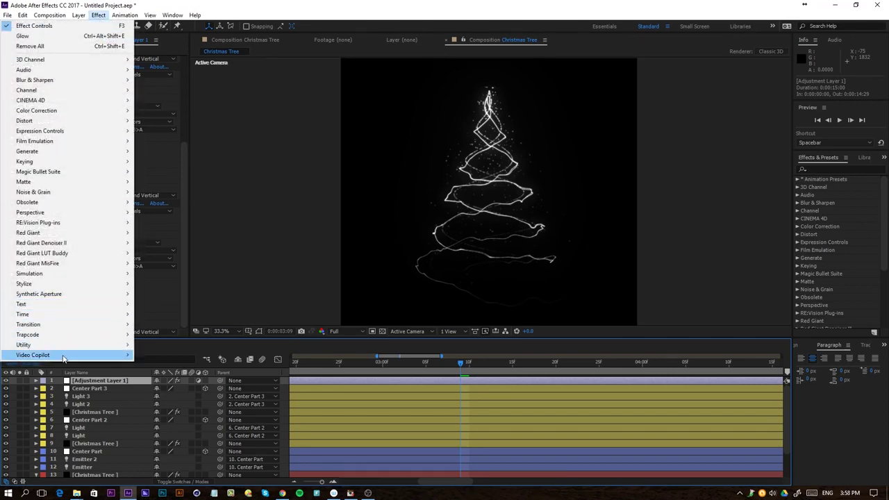
{"action": "mouse_move", "coordinate": [66, 356]}
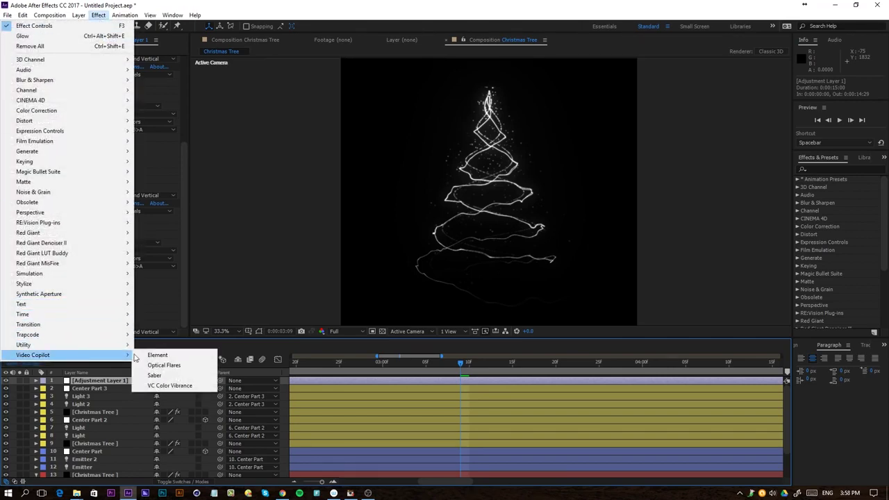
{"action": "left_click", "coordinate": [170, 386]}
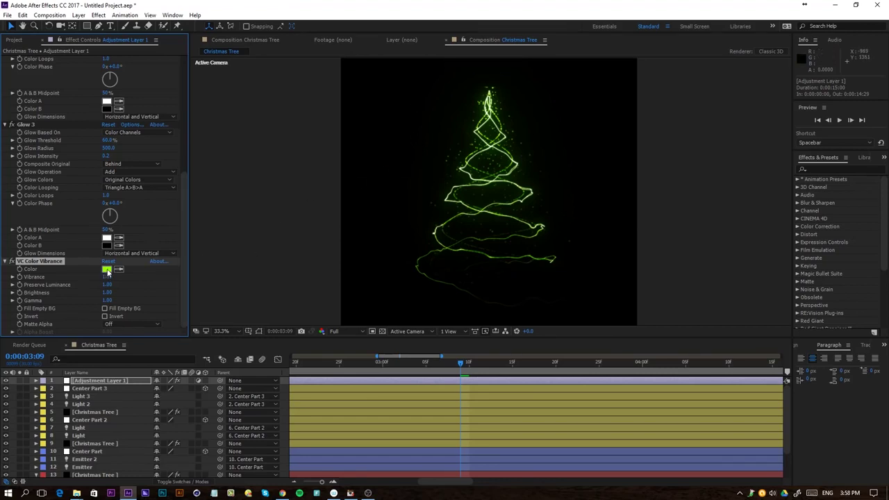
{"action": "left_click", "coordinate": [365, 362]}
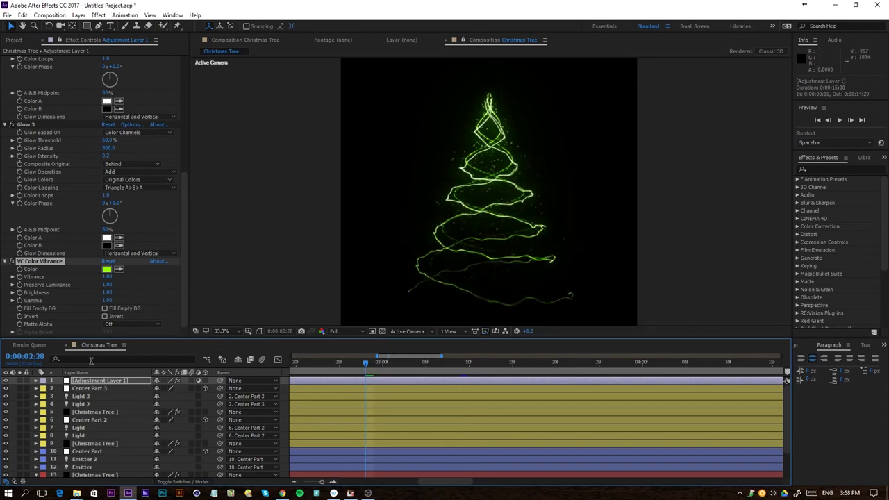
Duplicate Center Part 2 with its two lights and Christmas Tree layer, move the copies above the adjustment layer, and label them red.
{"action": "left_click", "coordinate": [74, 381]}
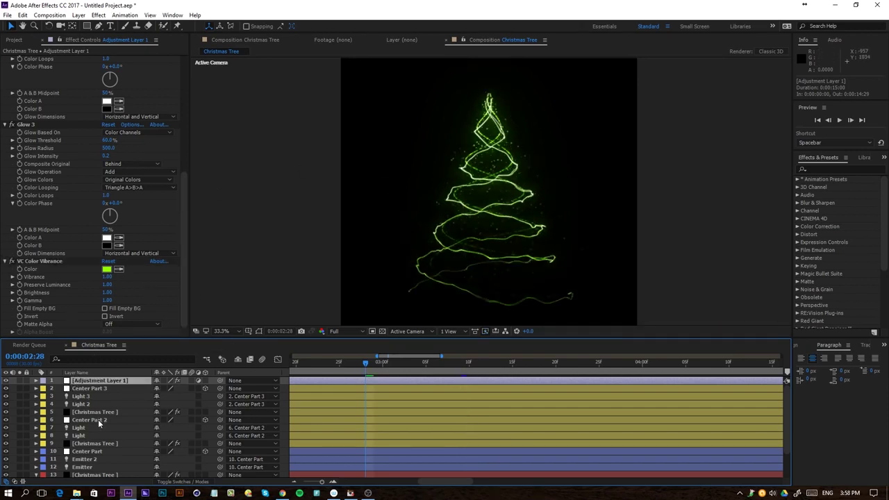
{"action": "left_click", "coordinate": [83, 420]}
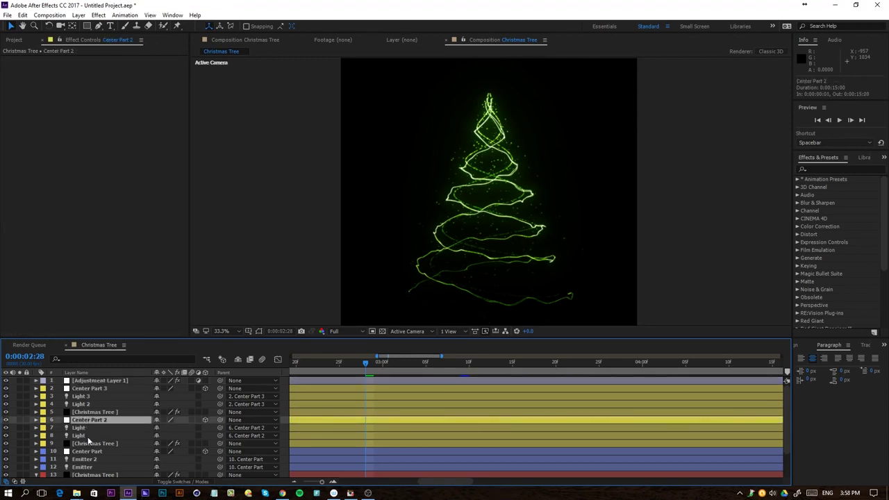
{"action": "left_click", "coordinate": [84, 444], "text": "shift"}
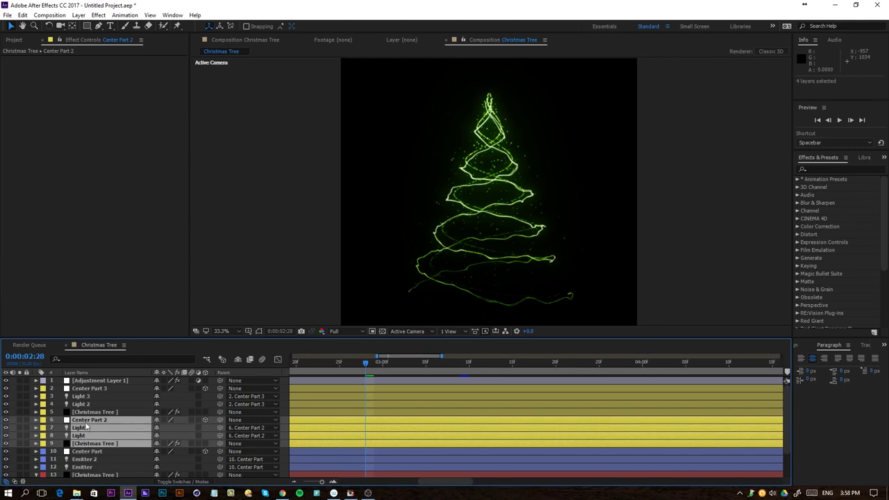
{"action": "key", "text": "ctrl+d"}
{"action": "left_click_drag", "start_coordinate": [85, 427], "coordinate": [99, 380]}
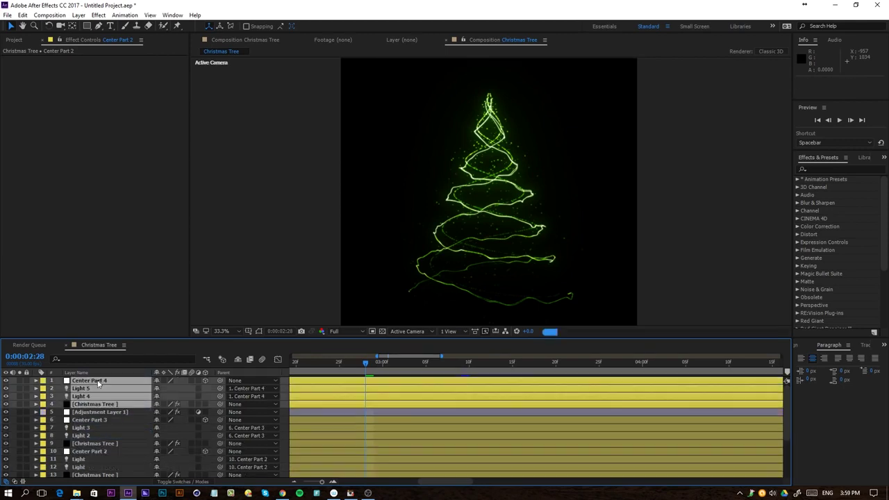
{"action": "left_click", "coordinate": [43, 380]}
{"action": "left_click", "coordinate": [68, 225]}
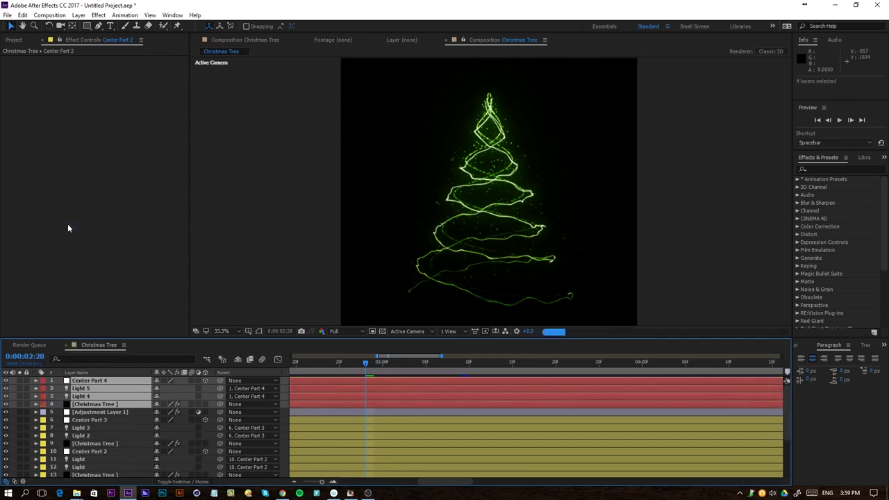
{"action": "left_click", "coordinate": [291, 411]}
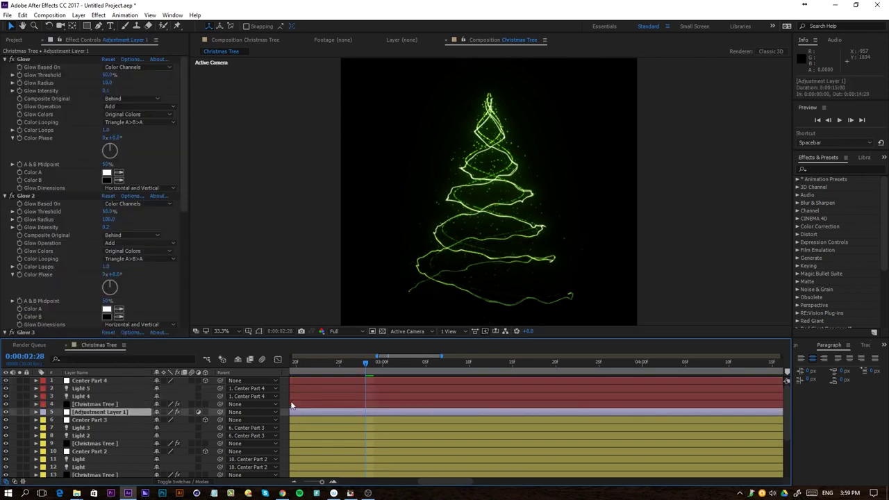
Set the Particles/sec keyframe at 0:00:03:00 to 50 on the red-labelled Christmas Tree layer.
{"action": "left_click", "coordinate": [97, 404]}
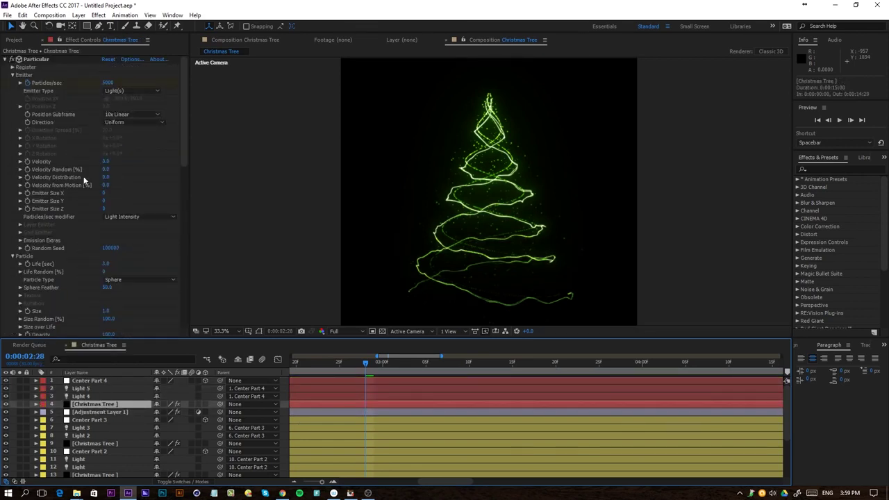
{"action": "key", "text": "u"}
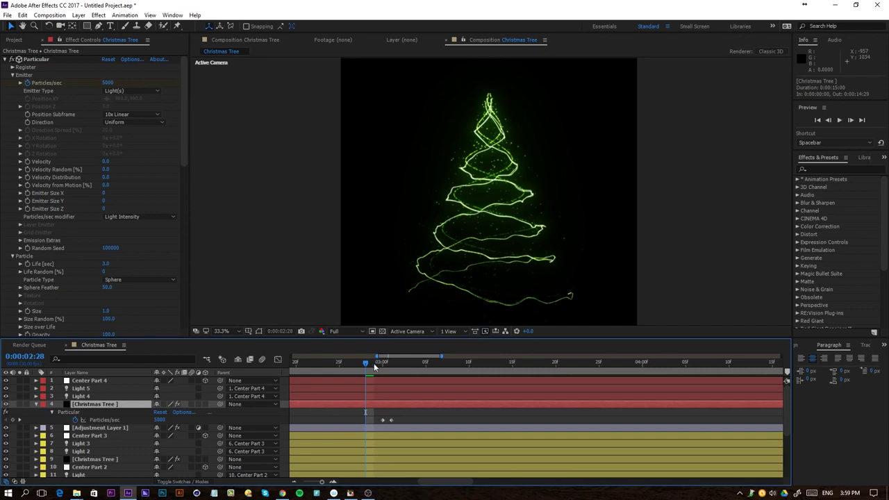
{"action": "key", "text": "k"}
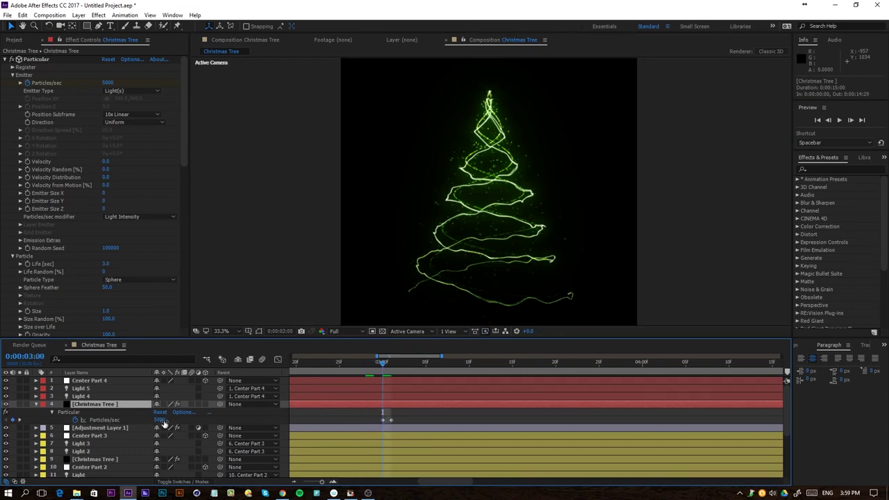
{"action": "left_click", "coordinate": [160, 421]}
{"action": "left_click", "coordinate": [160, 421]}
{"action": "type", "text": "50"}
{"action": "key", "text": "Return"}
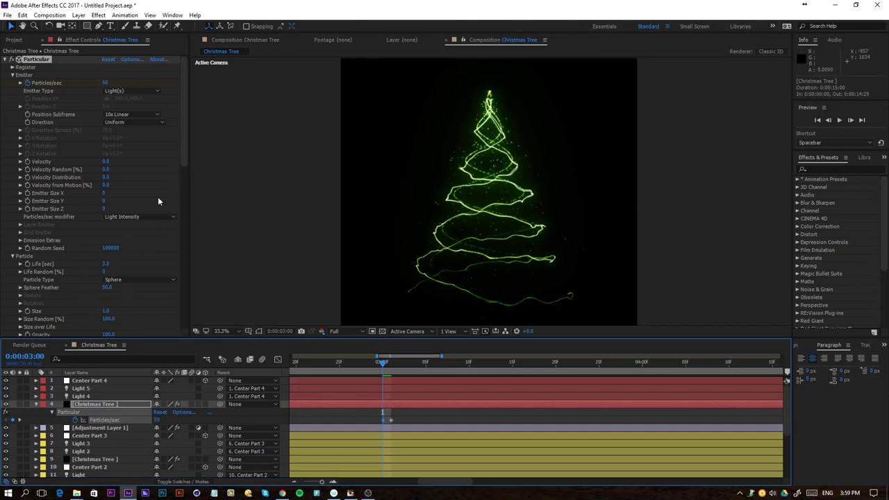
Set the Turbulence Field's Affect Position to 0 in the red-labelled tree layer's Particular physics settings.
{"action": "scroll", "coordinate": [161, 151], "scroll_direction": "down", "scroll_amount": 1}
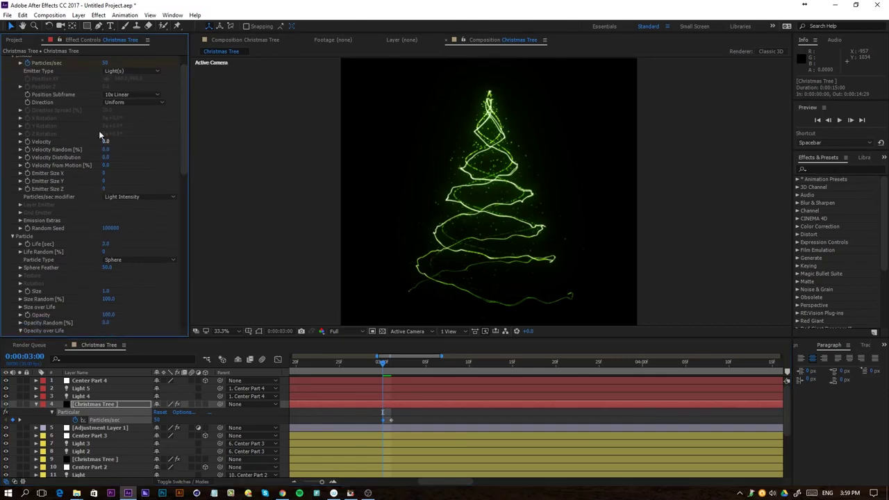
{"action": "left_click_drag", "start_coordinate": [178, 145], "coordinate": [183, 213]}
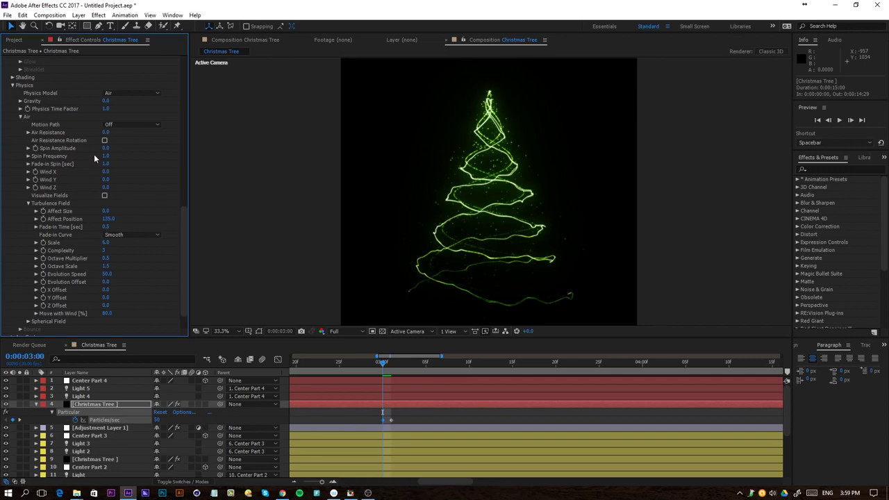
{"action": "key", "text": "Return"}
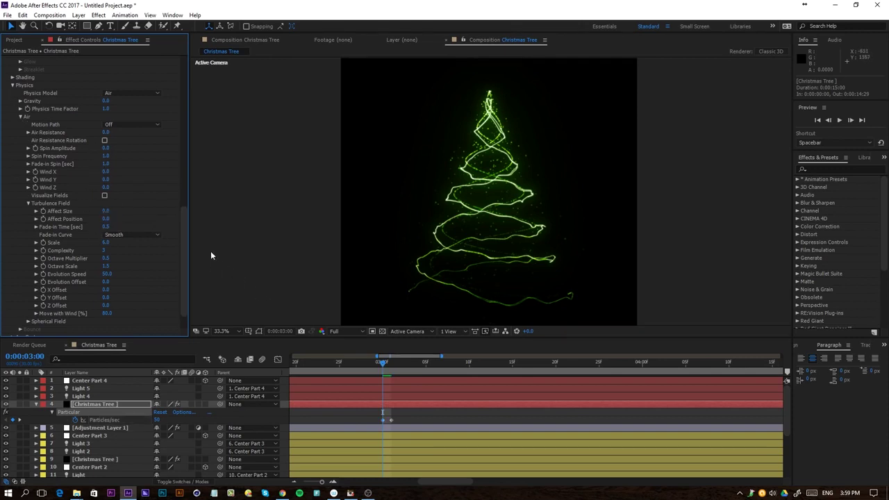
Try a particle Size of 25, settle on 15, and set the Sphere Feather to 0.
{"action": "left_click_drag", "start_coordinate": [178, 225], "coordinate": [179, 135]}
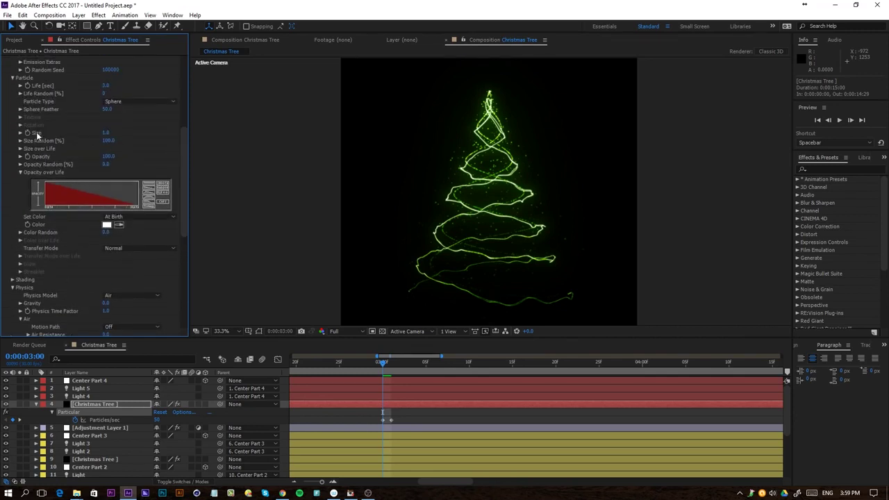
{"action": "type", "text": "25"}
{"action": "key", "text": "Return"}
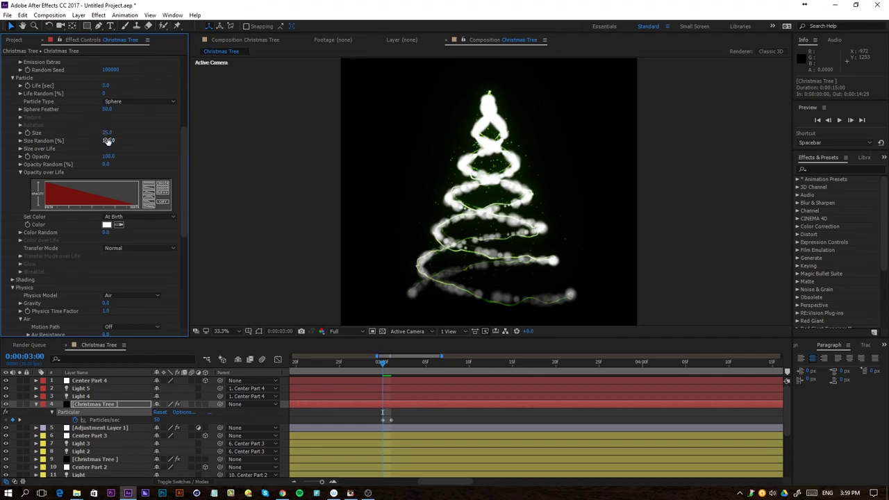
{"action": "left_click", "coordinate": [108, 140]}
{"action": "left_click", "coordinate": [109, 132]}
{"action": "key", "text": "Return"}
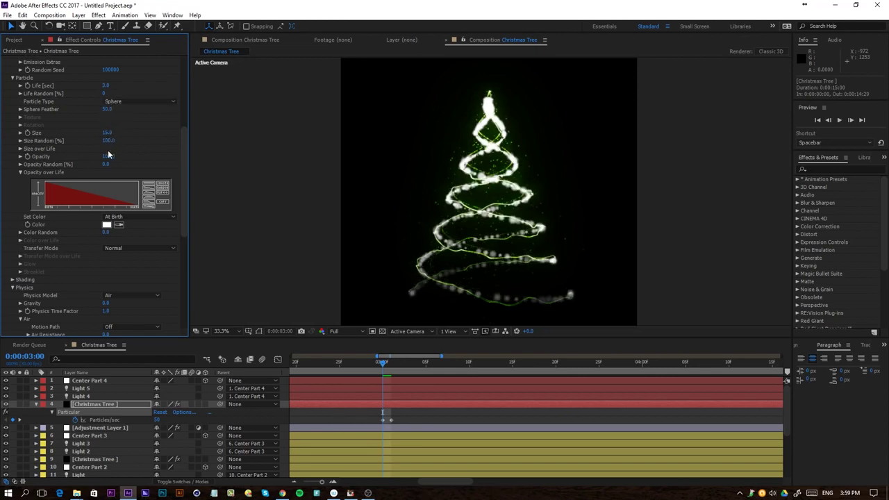
{"action": "left_click", "coordinate": [107, 109]}
{"action": "type", "text": "0"}
{"action": "key", "text": "Return"}
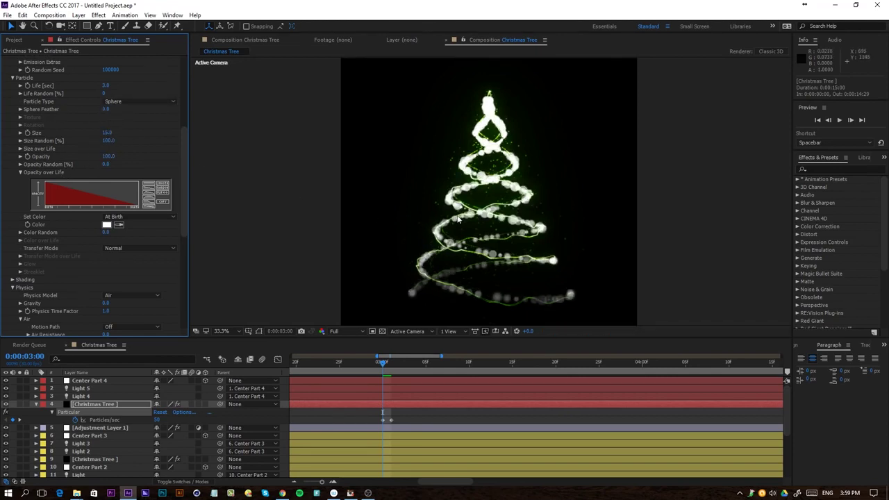
Lower Particles/sec to 10 and finally to 5 at the 0:00:03:00 keyframe, and collapse the Particular effect.
{"action": "scroll", "coordinate": [184, 161], "scroll_direction": "up", "scroll_amount": 1}
{"action": "left_click_drag", "start_coordinate": [183, 161], "coordinate": [186, 69]}
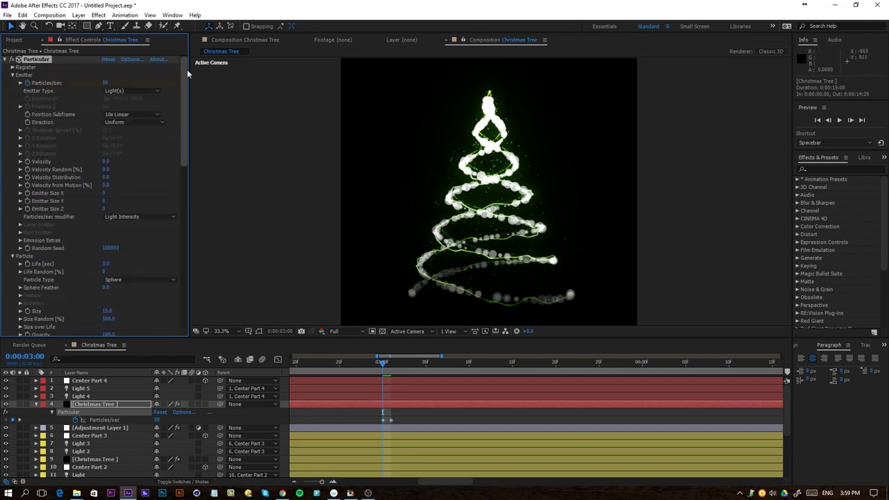
{"action": "left_click", "coordinate": [107, 83]}
{"action": "type", "text": "10"}
{"action": "key", "text": "Return"}
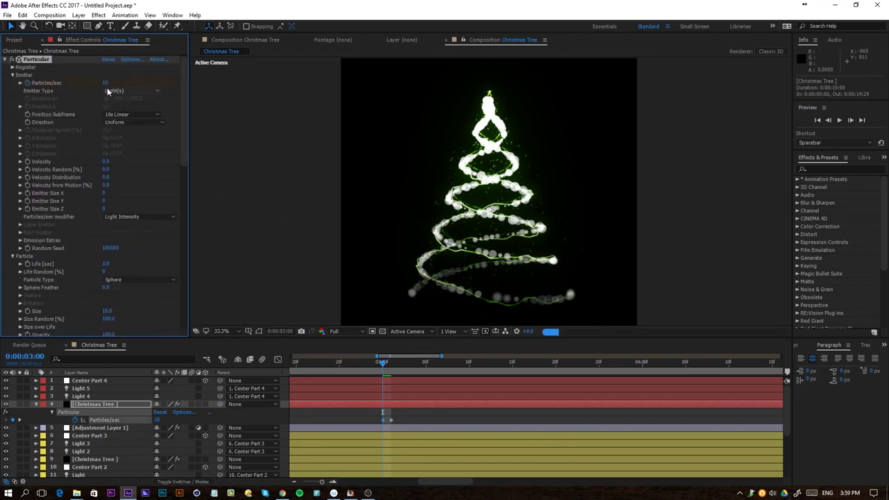
{"action": "left_click", "coordinate": [104, 83]}
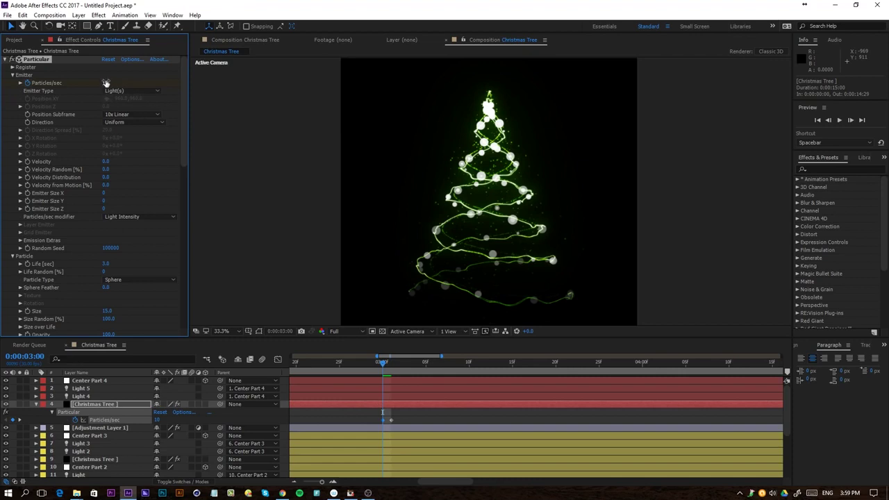
{"action": "type", "text": "3"}
{"action": "key", "text": "Return"}
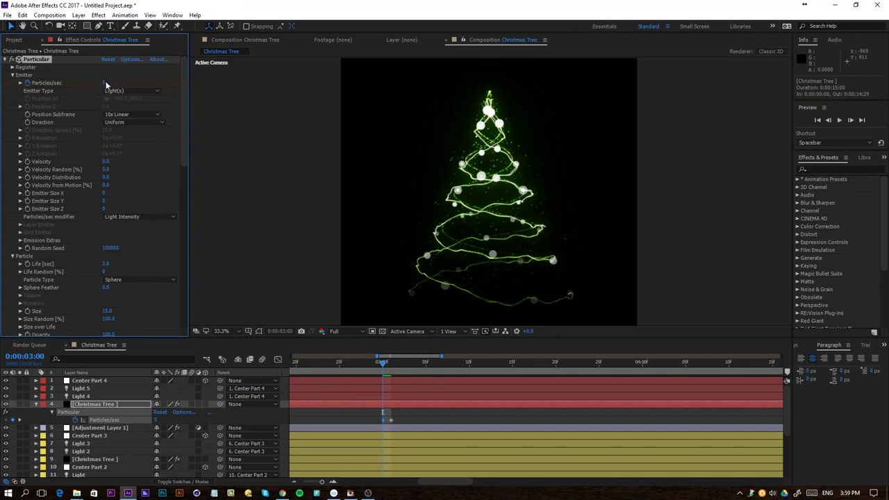
{"action": "left_click_drag", "start_coordinate": [105, 84], "coordinate": [123, 97]}
{"action": "left_click", "coordinate": [5, 60]}
Copy the three glows and VC Color Vibrance from Adjustment Layer 1 onto the red-labelled Christmas Tree layer.
{"action": "left_click", "coordinate": [94, 427]}
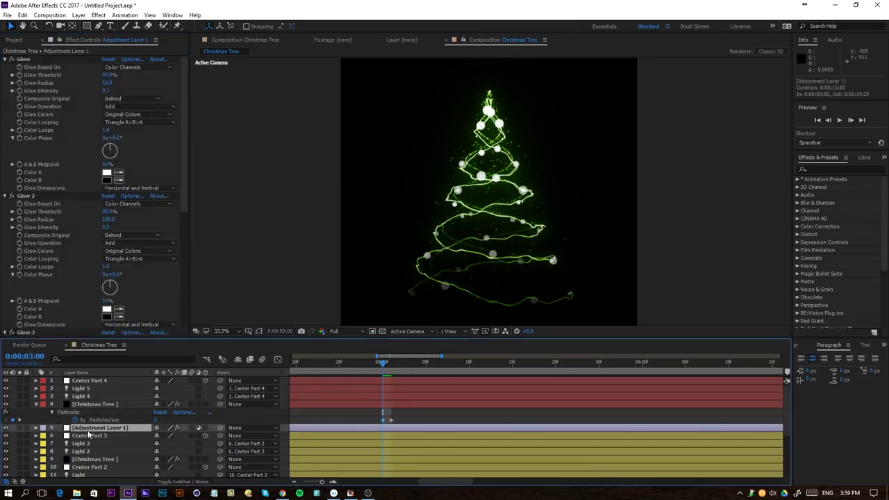
{"action": "left_click", "coordinate": [26, 60]}
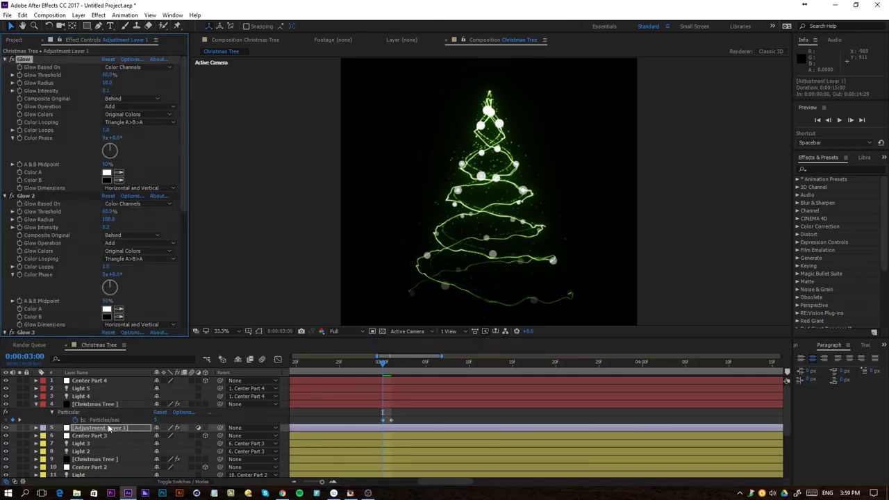
{"action": "key", "text": "ctrl+a"}
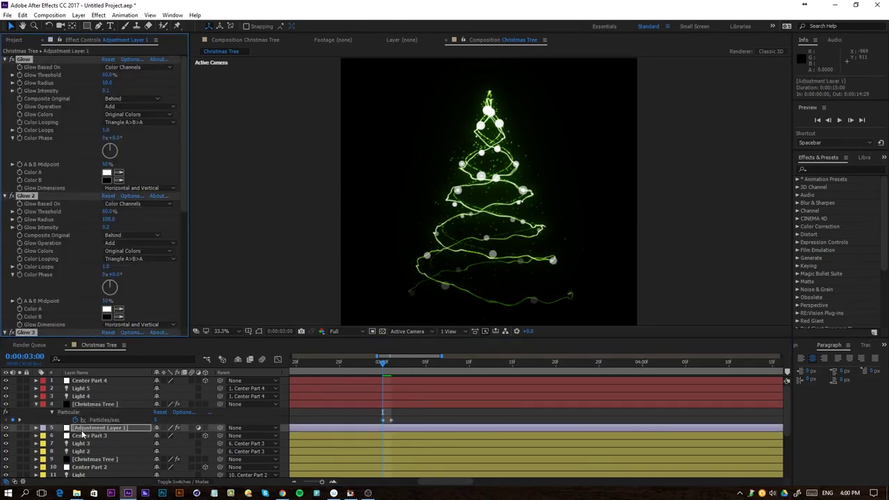
{"action": "left_click", "coordinate": [103, 405]}
{"action": "key", "text": "ctrl+v"}
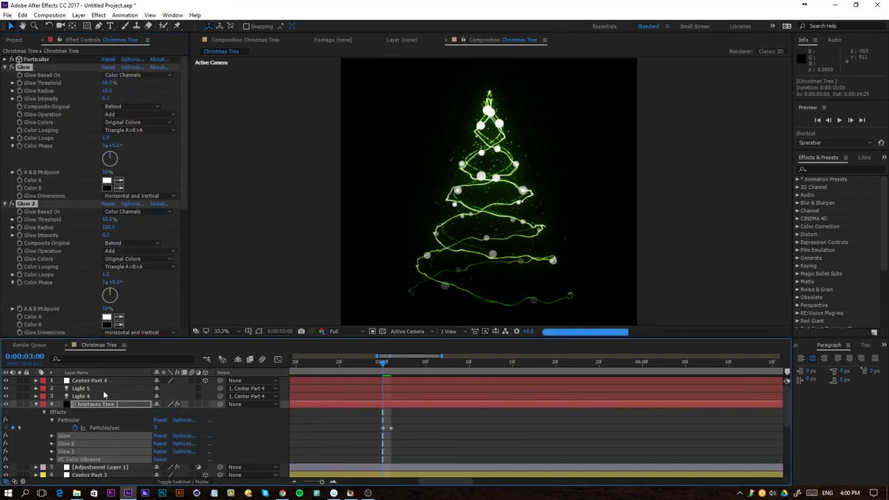
Change the VC Color Vibrance color on the red-labelled Christmas Tree layer to red, FF0000.
{"action": "left_click_drag", "start_coordinate": [185, 192], "coordinate": [204, 334]}
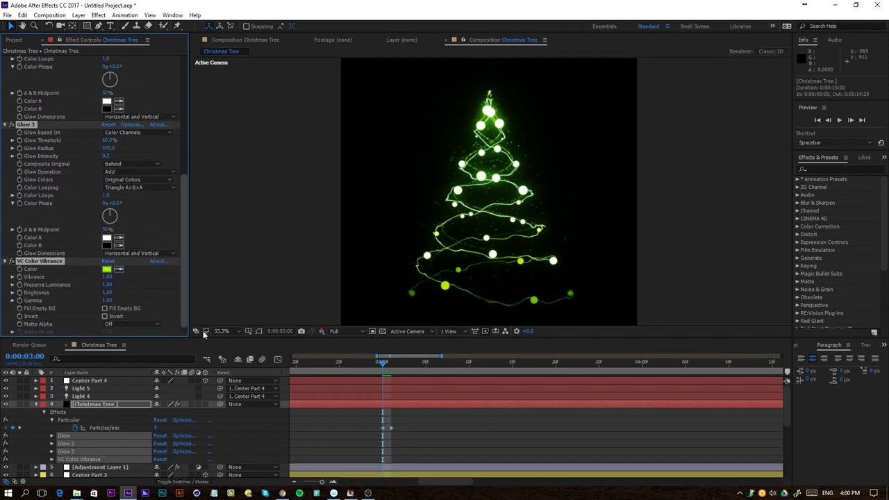
{"action": "left_click", "coordinate": [107, 269]}
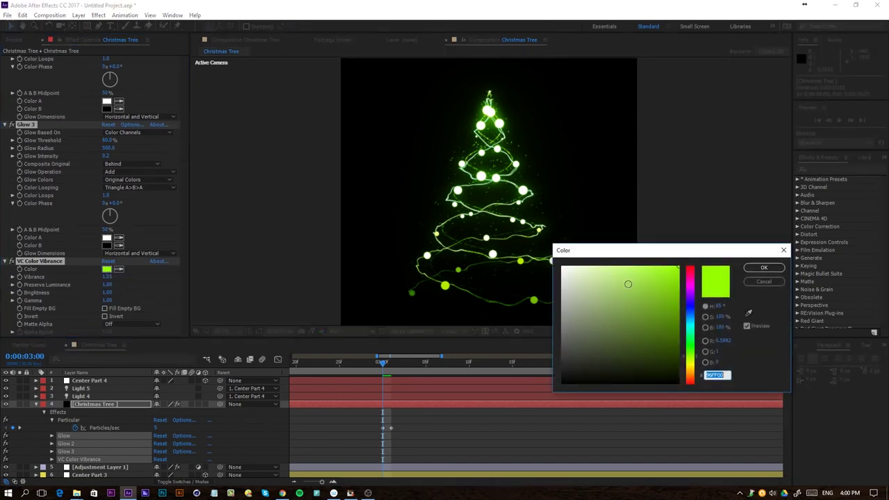
{"action": "left_click_drag", "start_coordinate": [687, 280], "coordinate": [690, 248]}
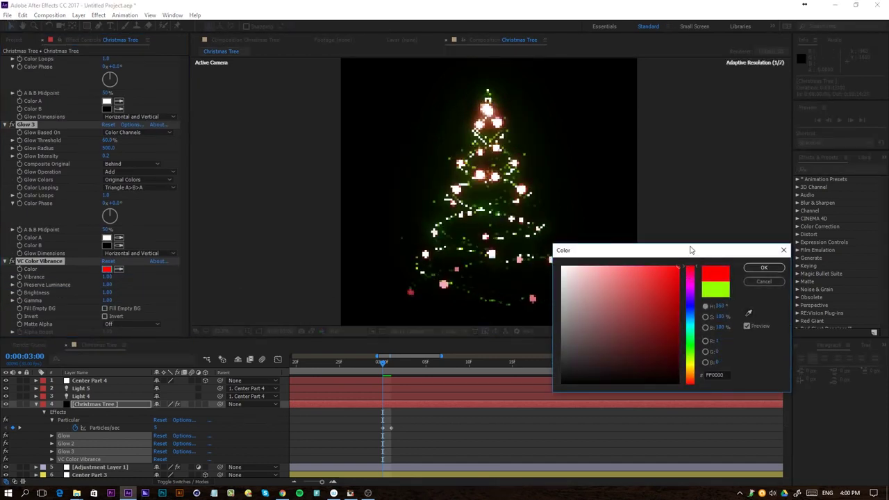
{"action": "left_click", "coordinate": [761, 269]}
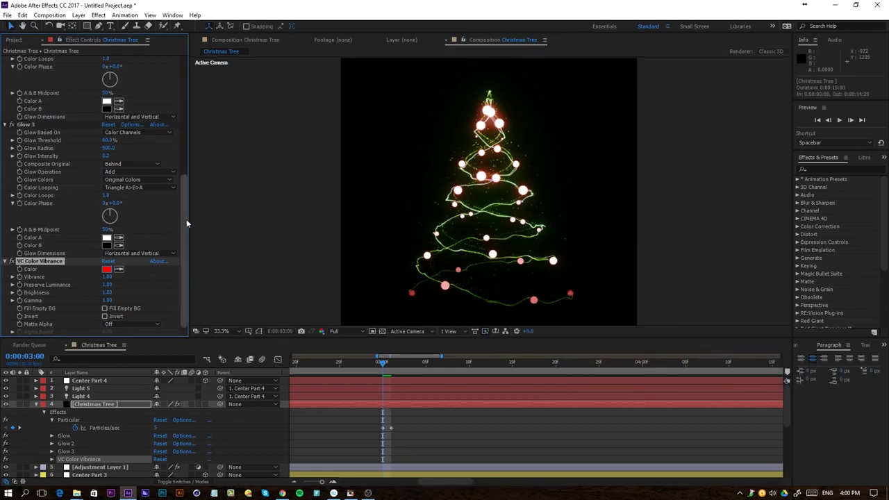
Set the Particular particle color to red, FF2C2C, and soften the spheres with a Sphere Feather of 32.
{"action": "left_click_drag", "start_coordinate": [186, 222], "coordinate": [193, 89]}
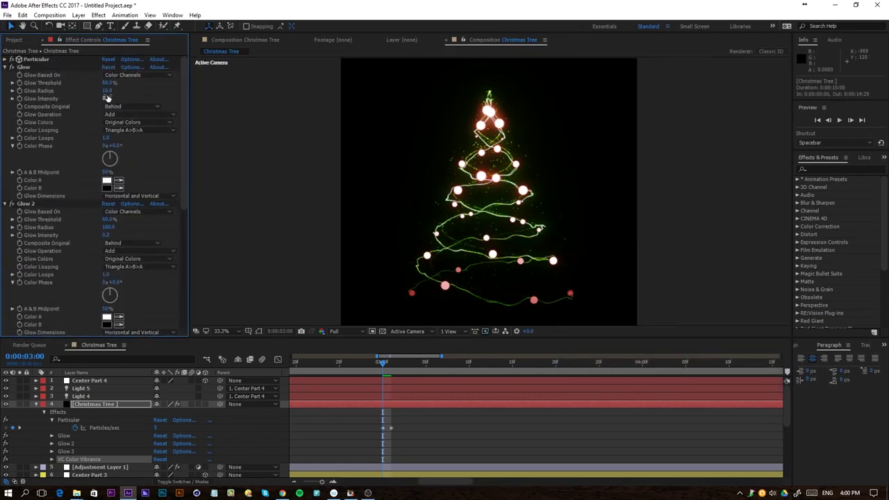
{"action": "left_click", "coordinate": [5, 62]}
{"action": "scroll", "coordinate": [18, 202], "scroll_direction": "down", "scroll_amount": 10}
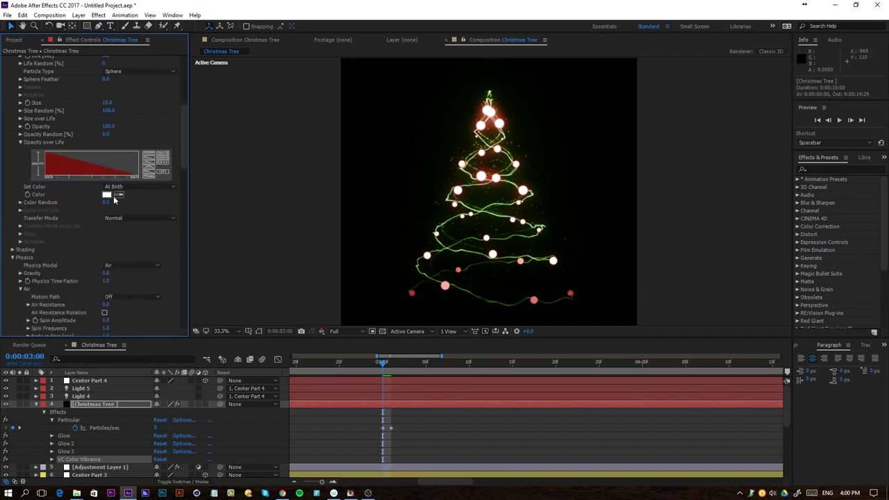
{"action": "left_click", "coordinate": [106, 195]}
{"action": "left_click_drag", "start_coordinate": [563, 285], "coordinate": [658, 254]}
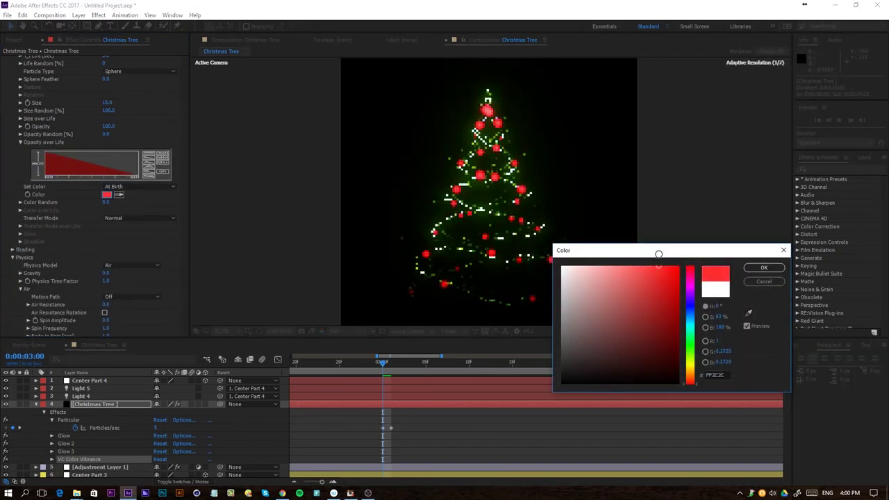
{"action": "left_click", "coordinate": [762, 268]}
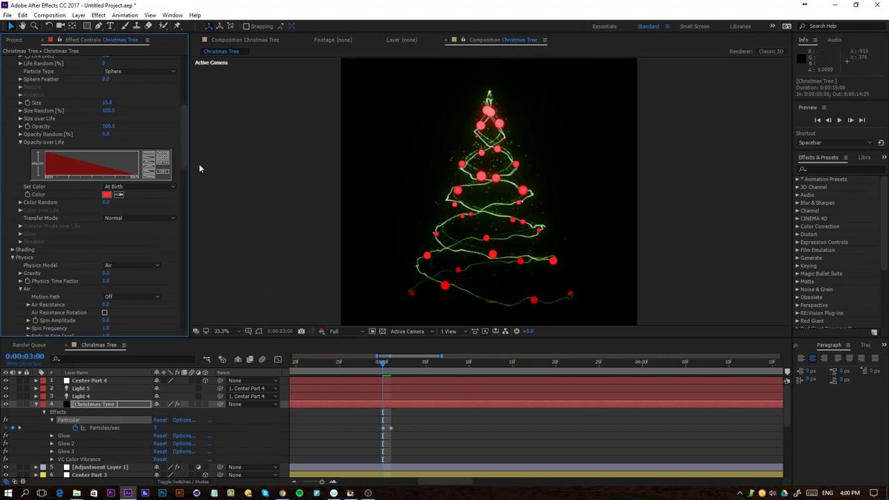
{"action": "scroll", "coordinate": [71, 129], "scroll_direction": "up", "scroll_amount": 3}
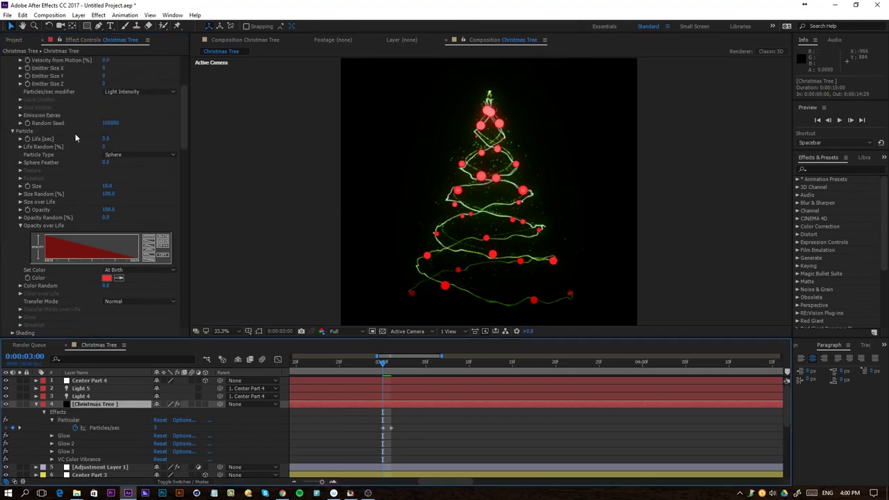
{"action": "left_click_drag", "start_coordinate": [108, 163], "coordinate": [122, 162]}
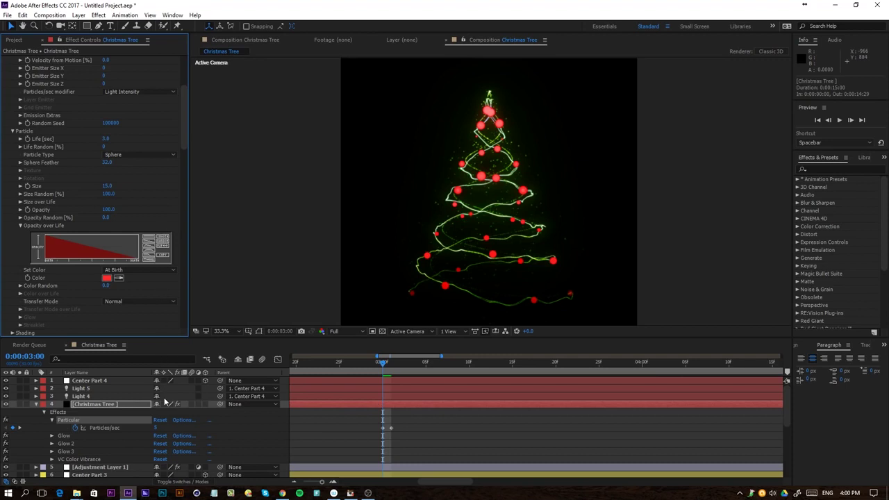
Change the Particular particle color on the red-labelled Christmas Tree layer to a pale orange.
{"action": "left_click", "coordinate": [353, 431]}
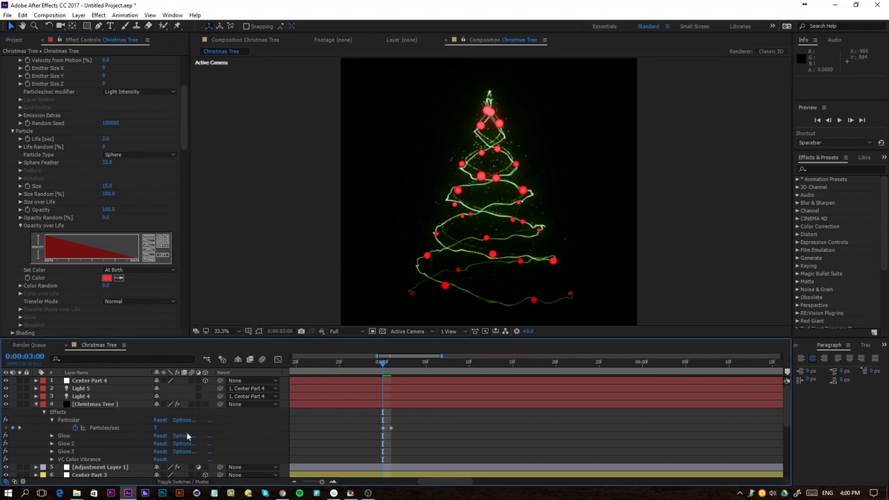
{"action": "left_click", "coordinate": [104, 403]}
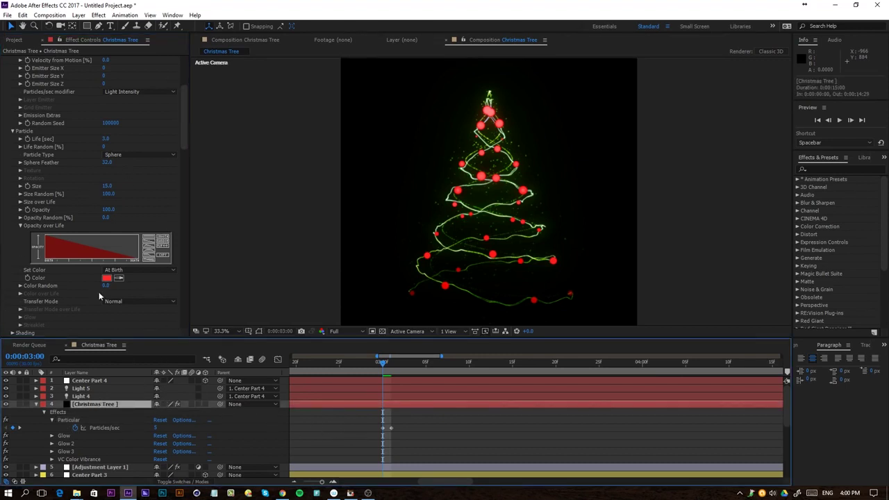
{"action": "left_click", "coordinate": [106, 278]}
{"action": "key", "text": "ctrl+v"}
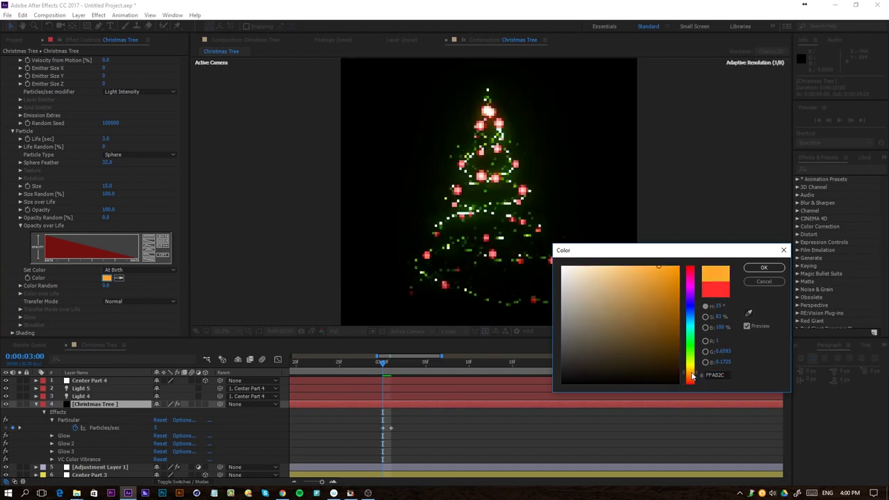
{"action": "left_click", "coordinate": [764, 267]}
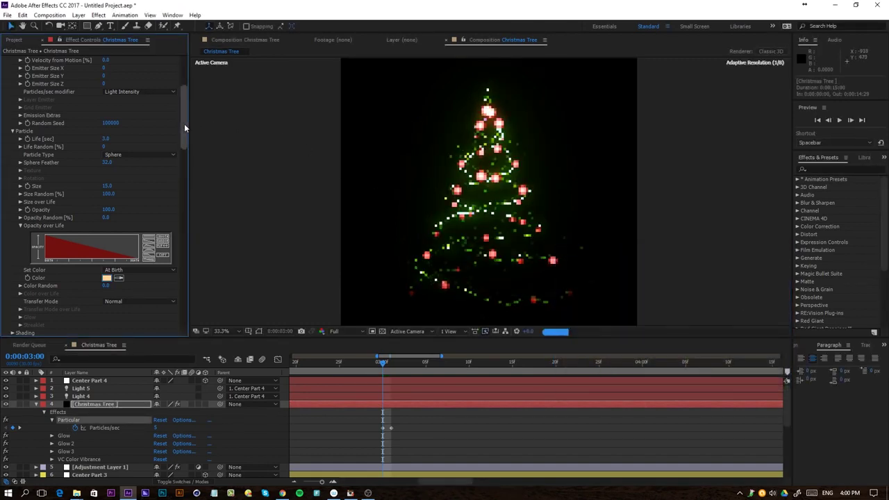
Change the VC Color Vibrance color on the red-labelled Christmas Tree layer to a pale pink.
{"action": "left_click_drag", "start_coordinate": [184, 124], "coordinate": [182, 316]}
{"action": "left_click", "coordinate": [106, 268]}
{"action": "left_click", "coordinate": [586, 267]}
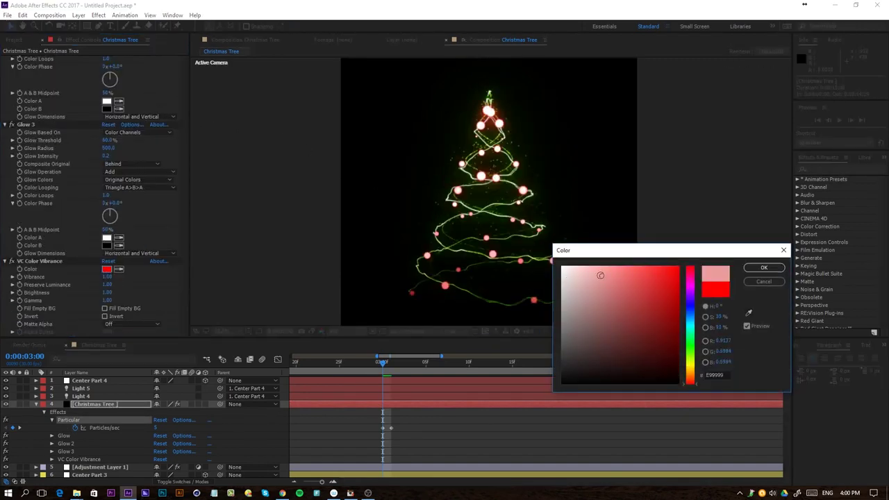
{"action": "left_click", "coordinate": [763, 267]}
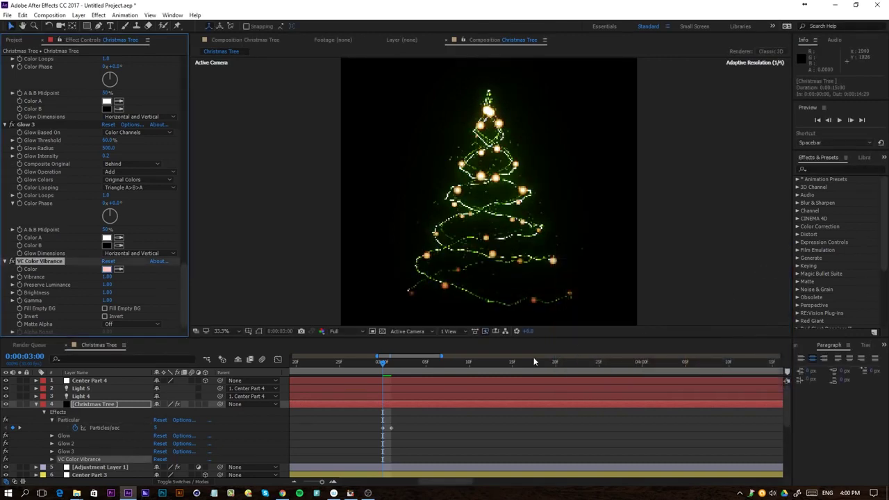
Set the VC Color Vibrance color on Adjustment Layer 1 to golden yellow, FFD800.
{"action": "scroll", "coordinate": [95, 436], "scroll_direction": "down", "scroll_amount": 3}
{"action": "left_click", "coordinate": [99, 396]}
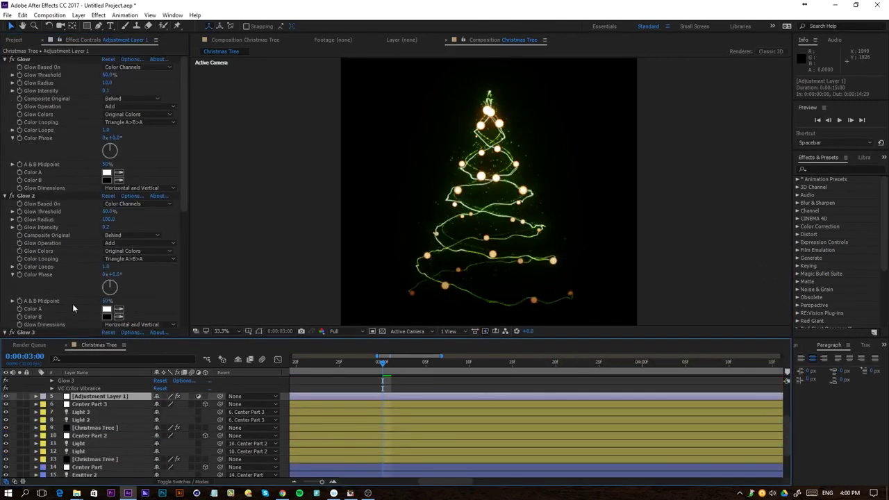
{"action": "left_click", "coordinate": [106, 268]}
{"action": "left_click_drag", "start_coordinate": [691, 335], "coordinate": [693, 371]}
{"action": "left_click", "coordinate": [763, 268]}
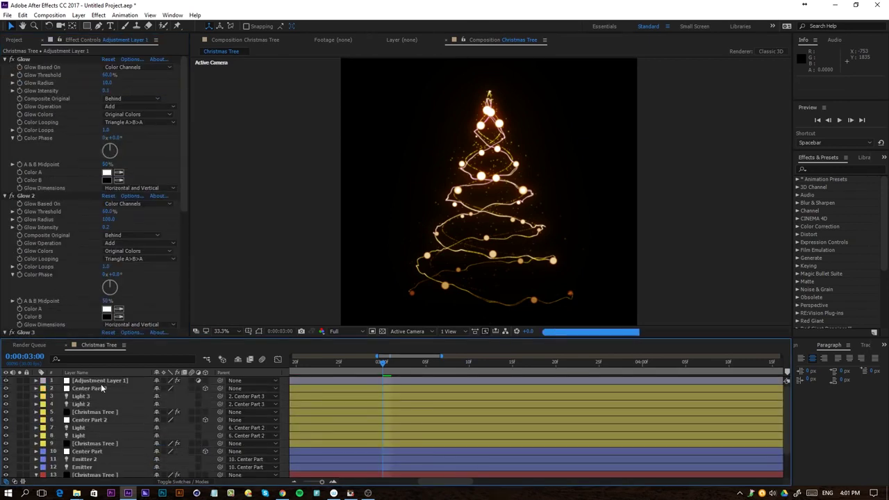
Set the VC Color Vibrance color on Adjustment Layer 1 to orange, FF9C00.
{"action": "left_click", "coordinate": [107, 384]}
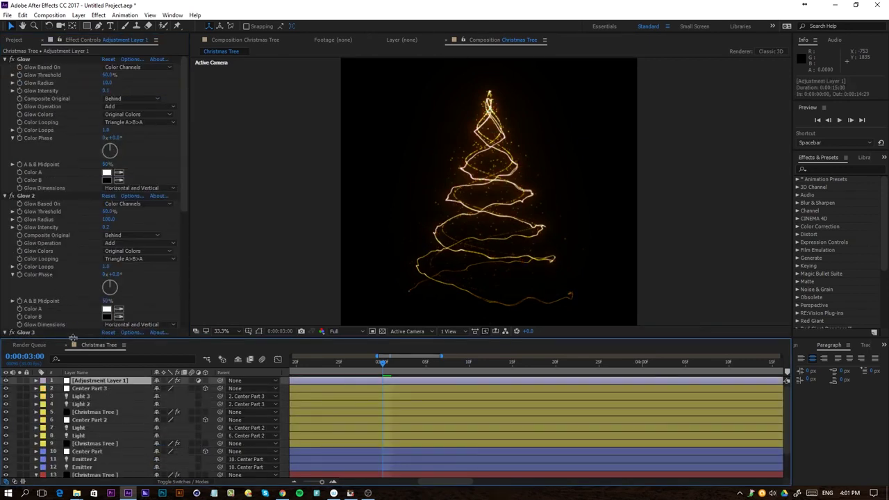
{"action": "scroll", "coordinate": [83, 319], "scroll_direction": "down", "scroll_amount": 5}
{"action": "left_click", "coordinate": [106, 269]}
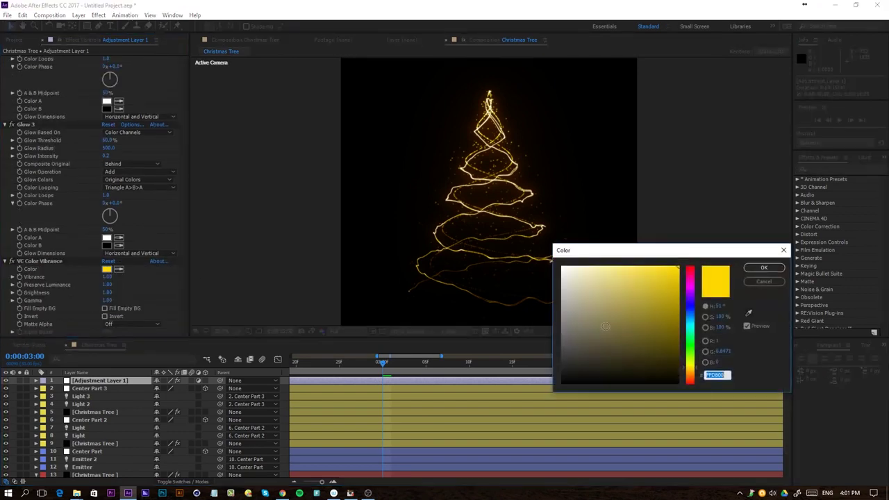
{"action": "left_click_drag", "start_coordinate": [692, 378], "coordinate": [692, 369]}
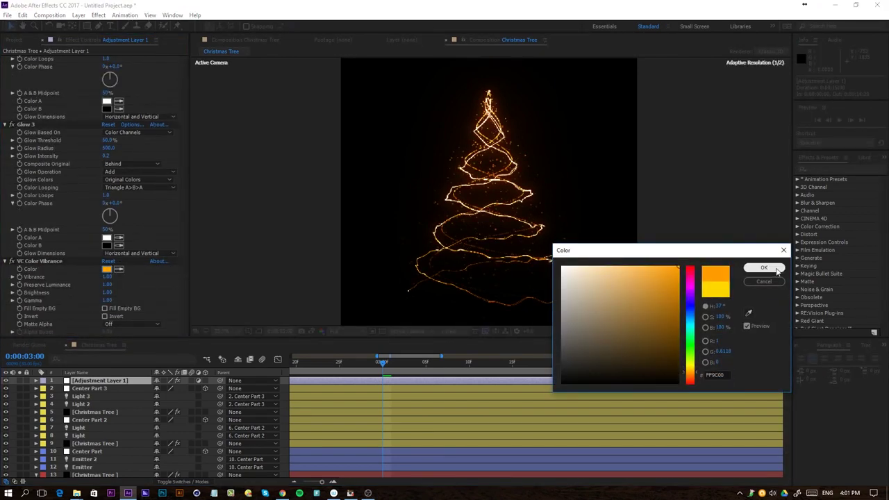
{"action": "left_click", "coordinate": [763, 268]}
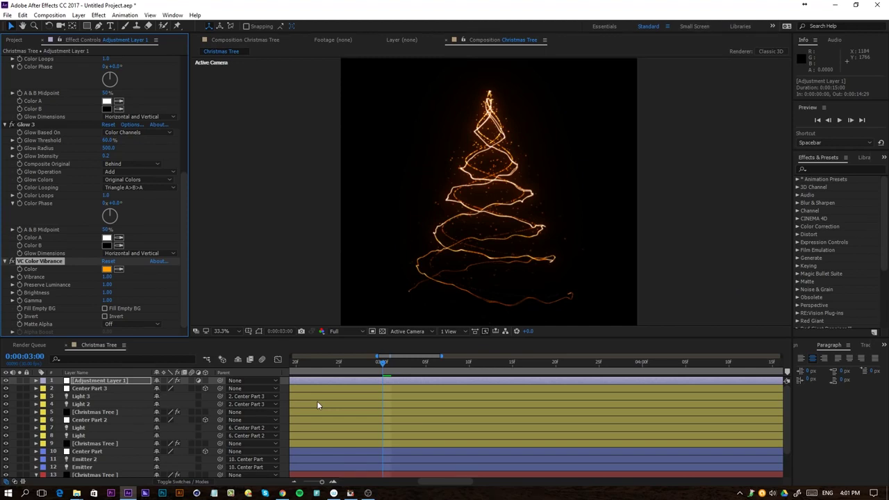
{"action": "left_click", "coordinate": [335, 410]}
Raise Adjustment Layer 1's Glow Intensity to 0.4 on the first Glow and 0.3 on Glow 2.
{"action": "left_click", "coordinate": [90, 380]}
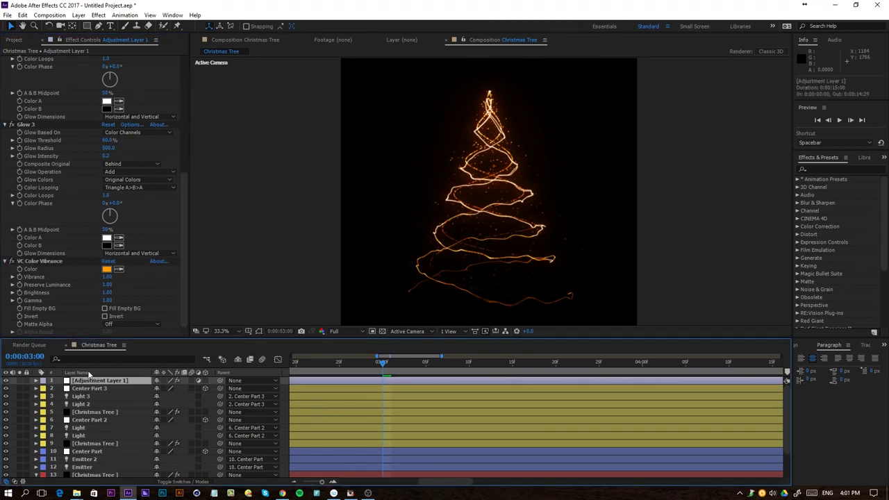
{"action": "scroll", "coordinate": [55, 190], "scroll_direction": "up", "scroll_amount": 8}
{"action": "left_click_drag", "start_coordinate": [104, 92], "coordinate": [116, 100]}
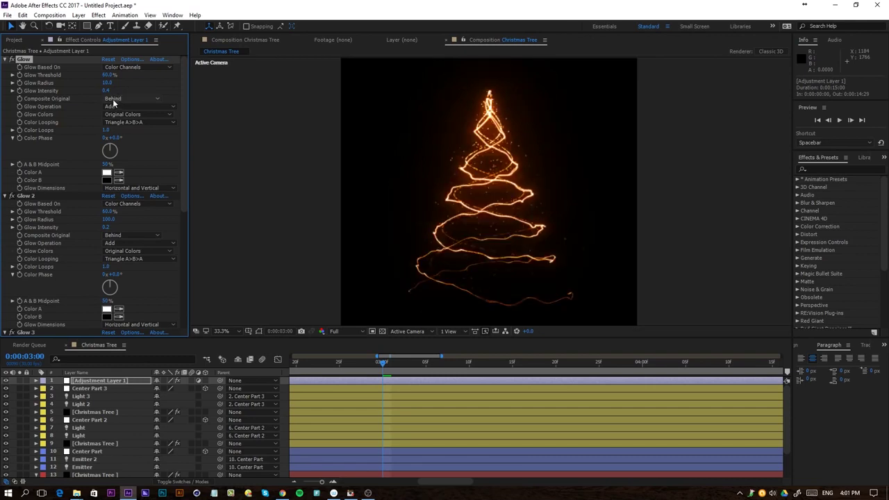
{"action": "scroll", "coordinate": [104, 150], "scroll_direction": "down", "scroll_amount": 1}
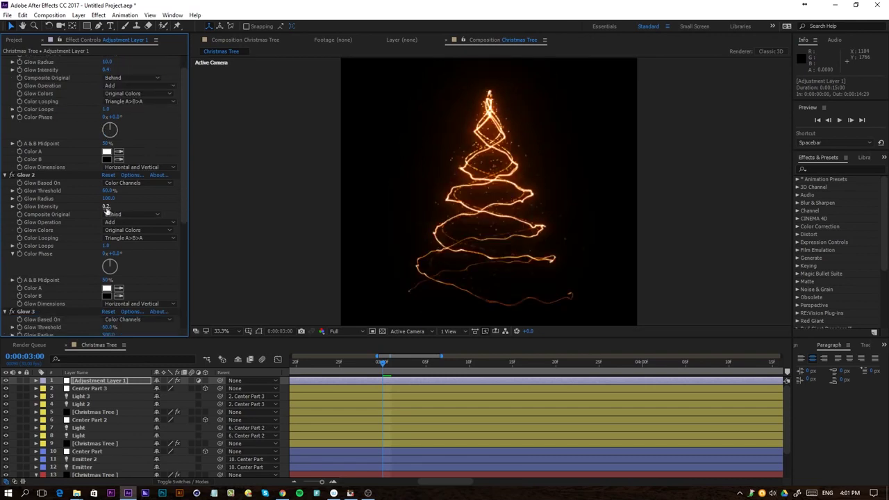
{"action": "left_click_drag", "start_coordinate": [108, 207], "coordinate": [113, 209]}
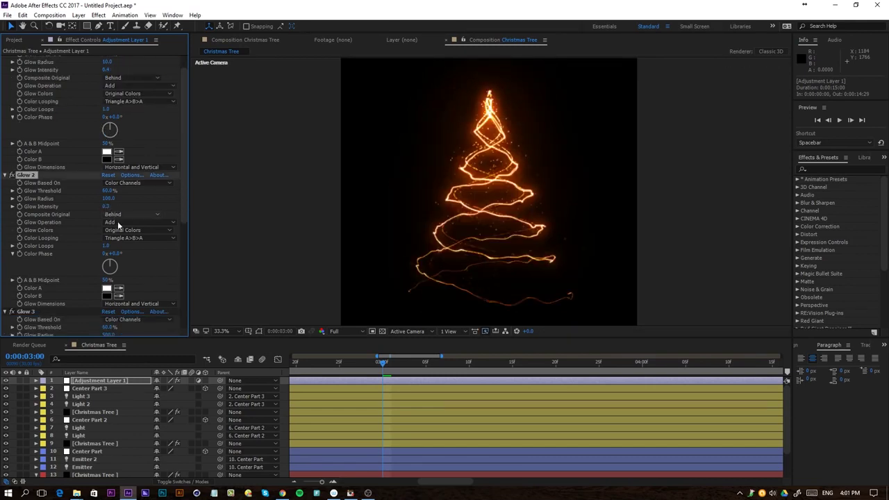
Preview the animation of the orange glowing tree trails.
{"action": "left_click", "coordinate": [422, 430]}
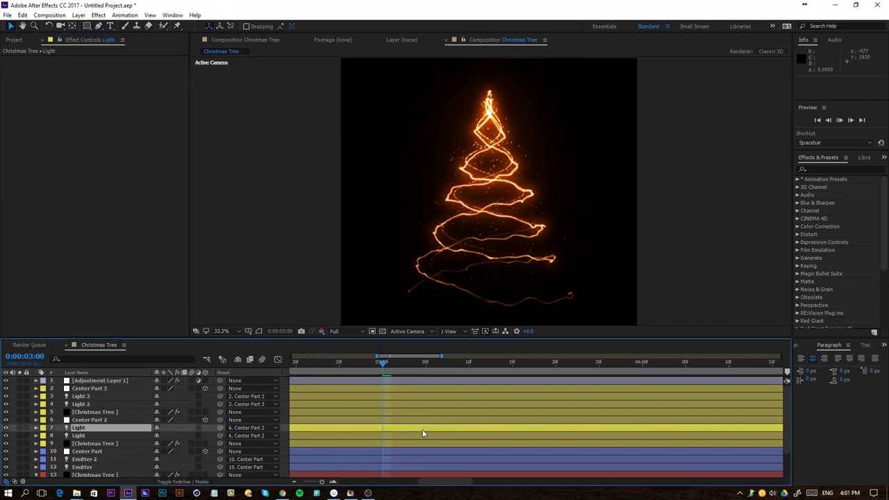
{"action": "key", "text": "space"}
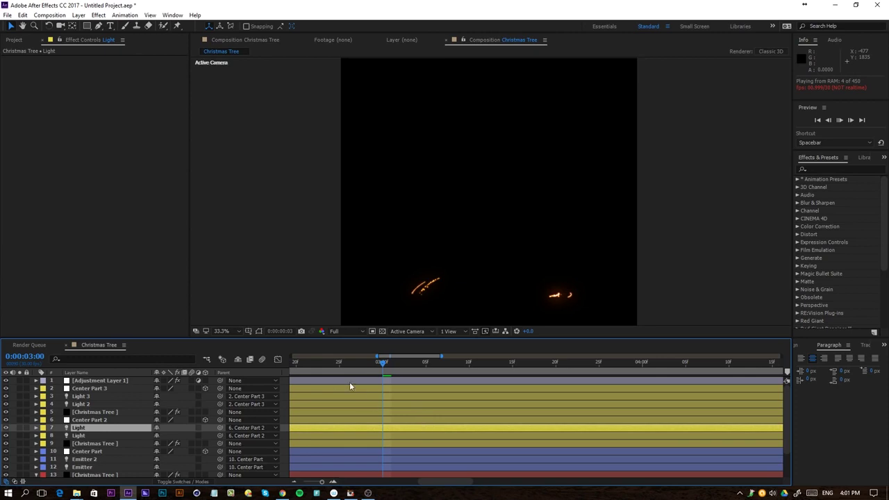
{"action": "key", "text": "space"}
Add a two-node 35mm camera named Camera 1 and place it above all other layers.
{"action": "left_click", "coordinate": [78, 15]}
{"action": "mouse_move", "coordinate": [22, 26]}
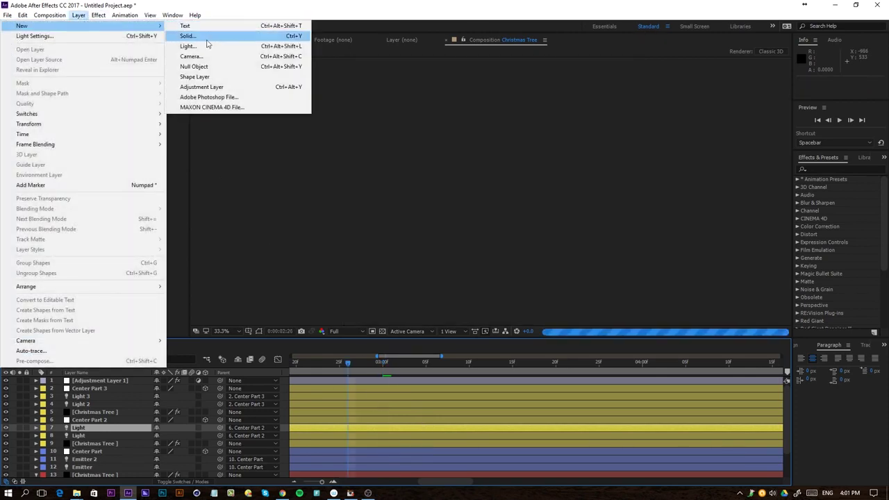
{"action": "left_click", "coordinate": [202, 56]}
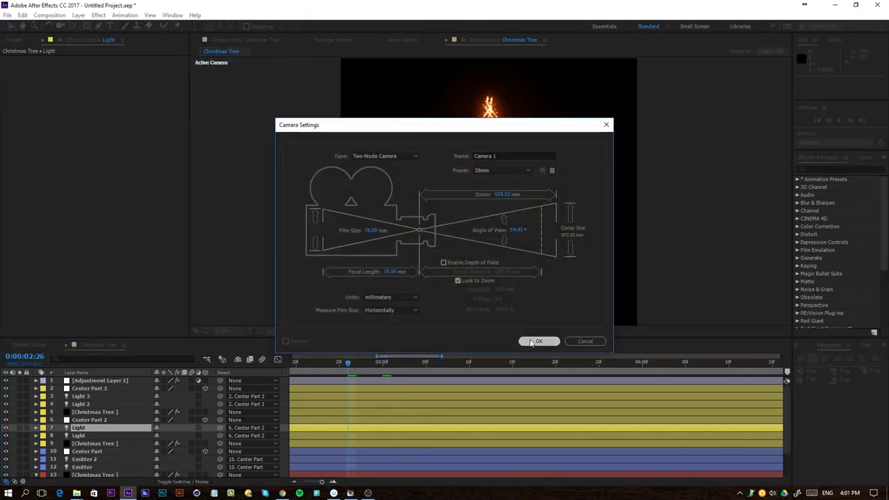
{"action": "left_click", "coordinate": [538, 341]}
{"action": "left_click_drag", "start_coordinate": [101, 427], "coordinate": [103, 381]}
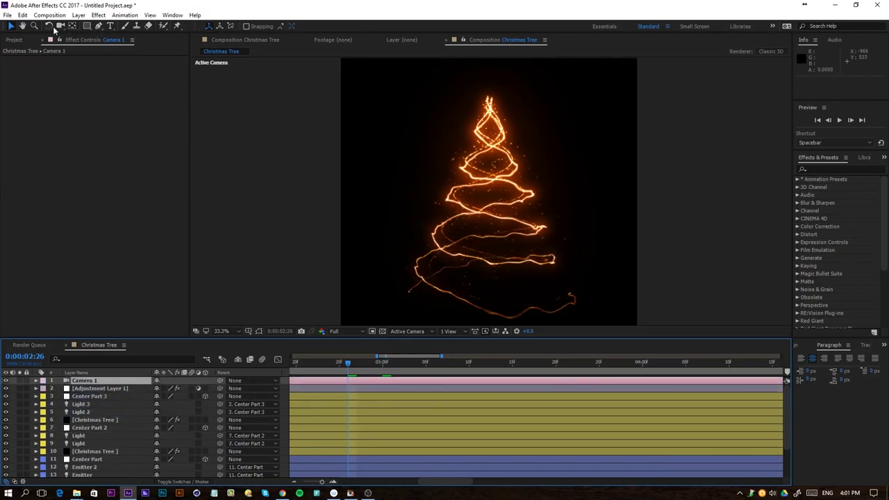
Lower the preview resolution to Quarter and orbit Camera 1 to look down on the tree from above.
{"action": "left_click_drag", "start_coordinate": [60, 26], "coordinate": [103, 41]}
{"action": "left_click", "coordinate": [488, 196]}
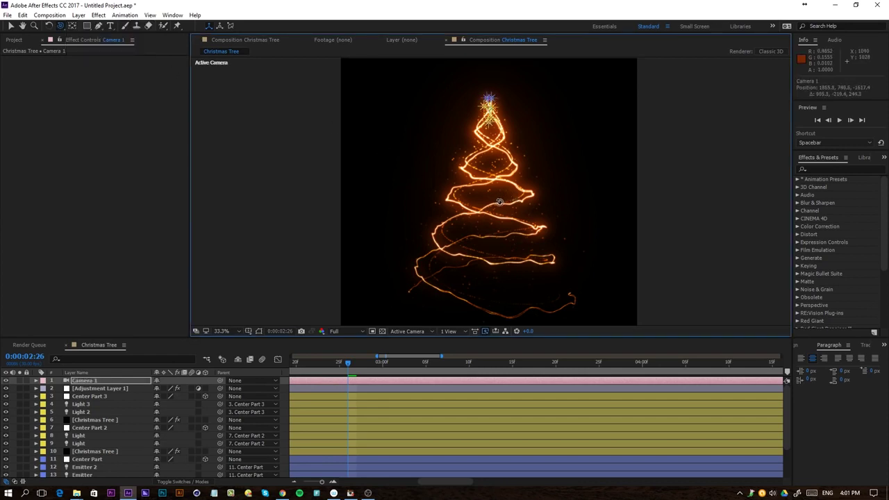
{"action": "left_click", "coordinate": [338, 331]}
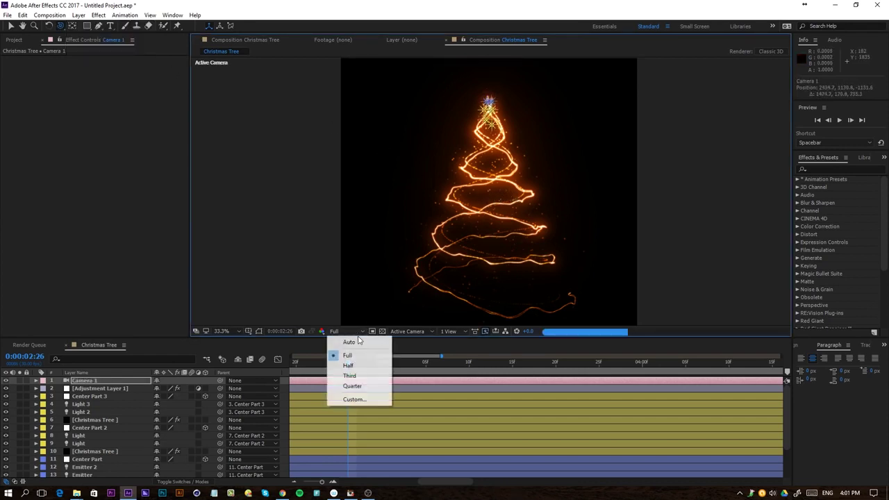
{"action": "left_click", "coordinate": [354, 389]}
{"action": "left_click_drag", "start_coordinate": [477, 268], "coordinate": [488, 209]}
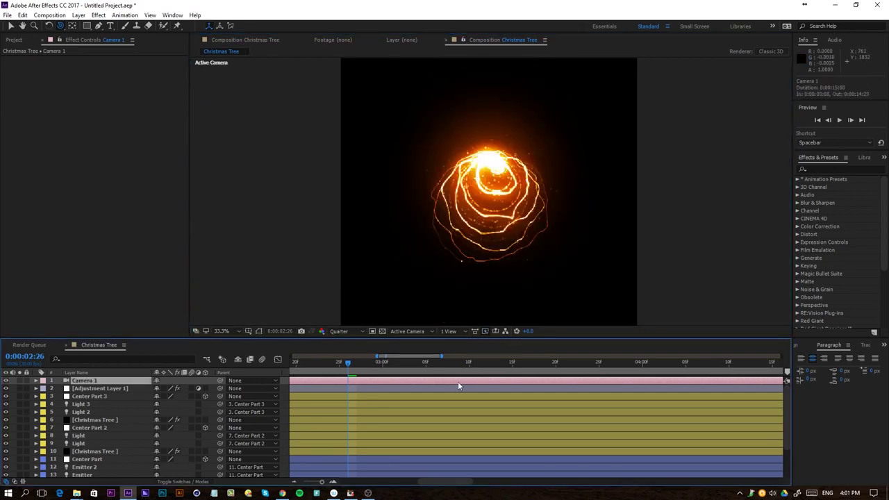
Preview the animation through the overhead camera, and orbit Camera 1 further around the tree.
{"action": "key", "text": "space"}
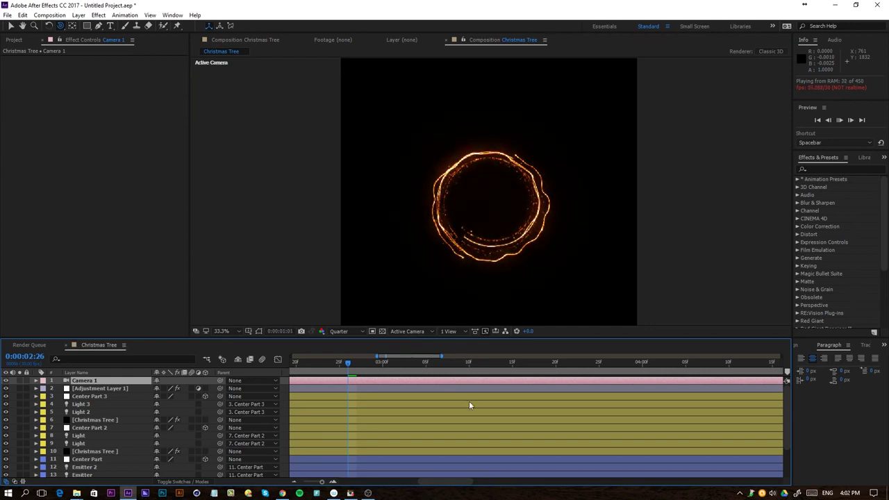
{"action": "left_click", "coordinate": [450, 420]}
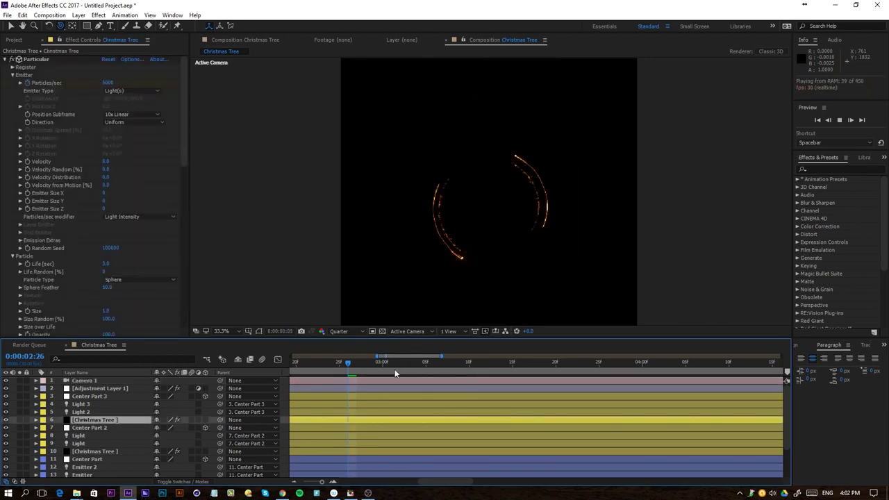
{"action": "key", "text": "space"}
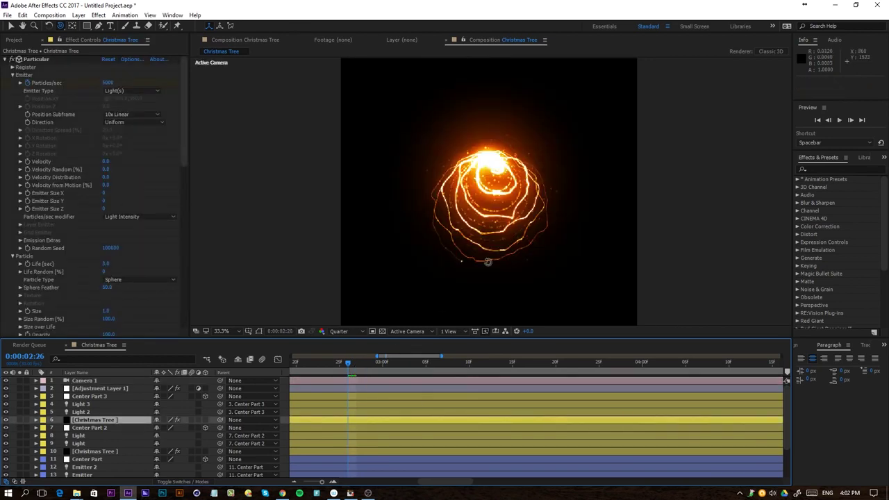
{"action": "left_click_drag", "start_coordinate": [498, 224], "coordinate": [503, 181]}
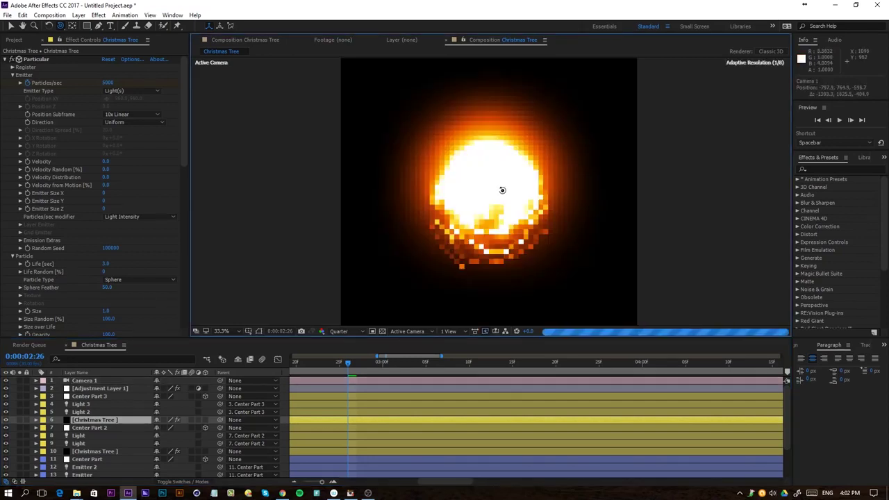